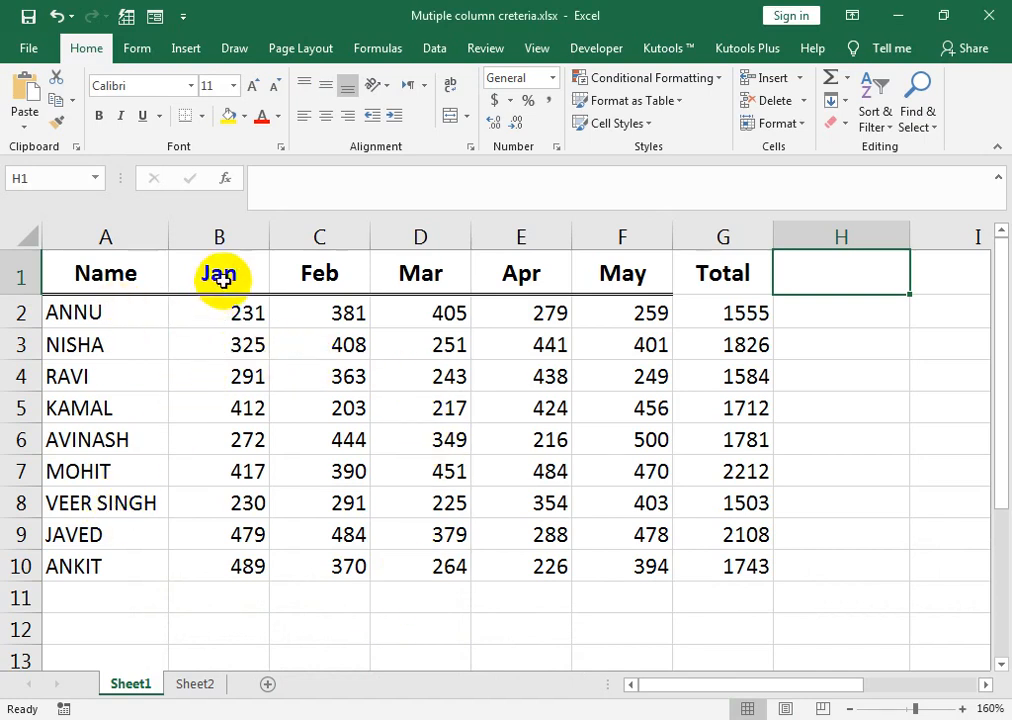
Add list data validation to cell H2, using the names in A2:A10 as the source.
click(813, 338)
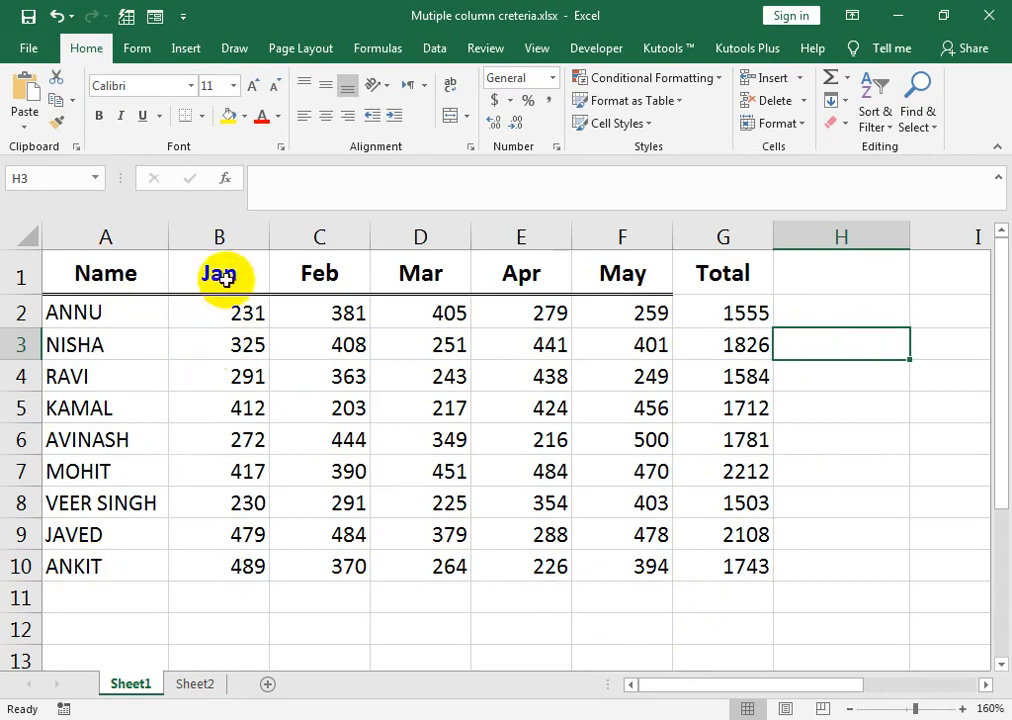
click(690, 303)
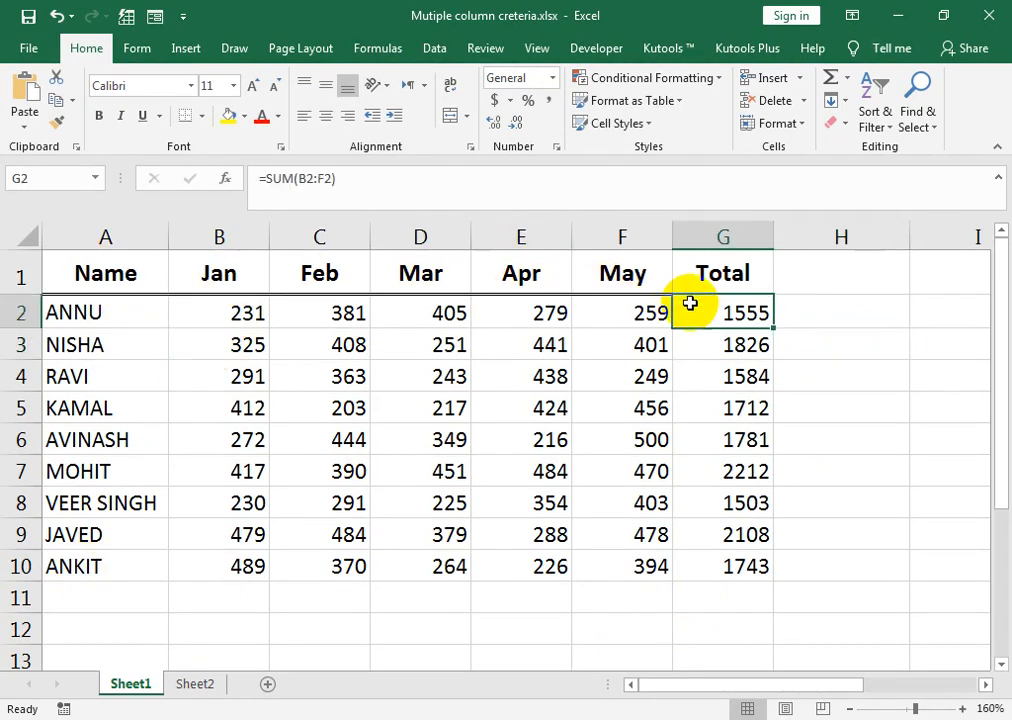
click(806, 305)
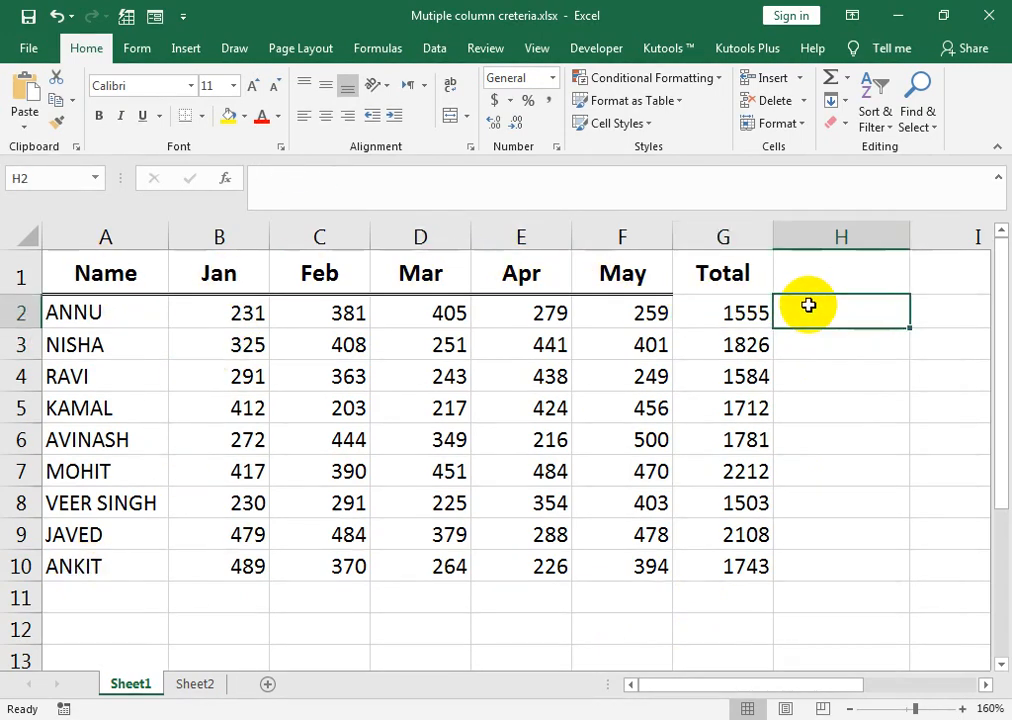
click(432, 47)
click(595, 127)
click(615, 150)
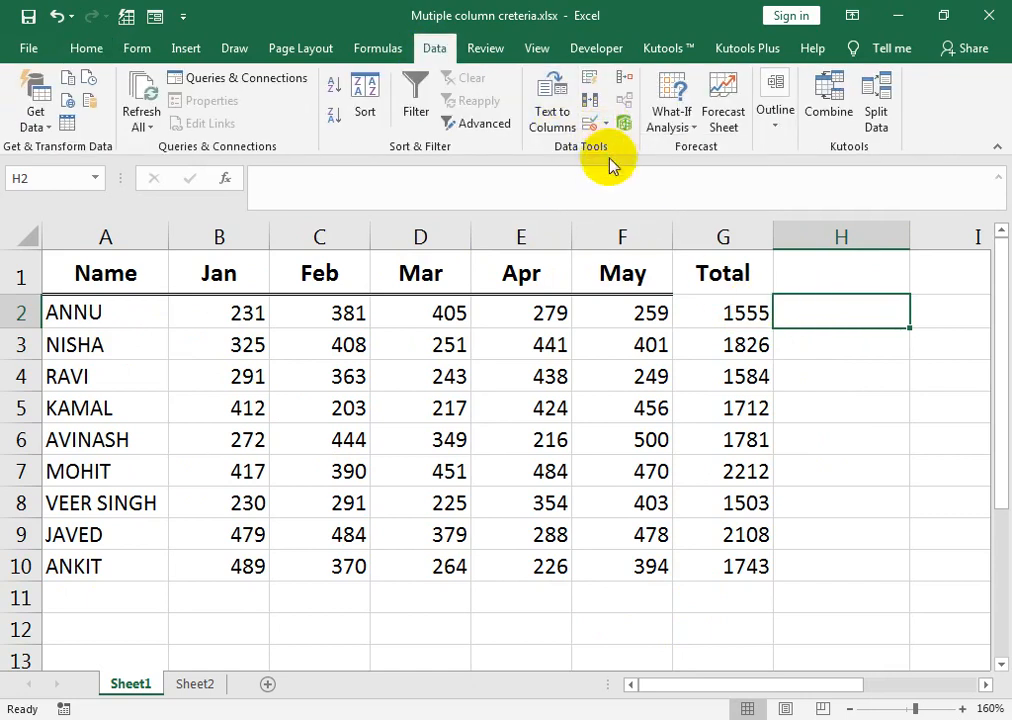
click(575, 457)
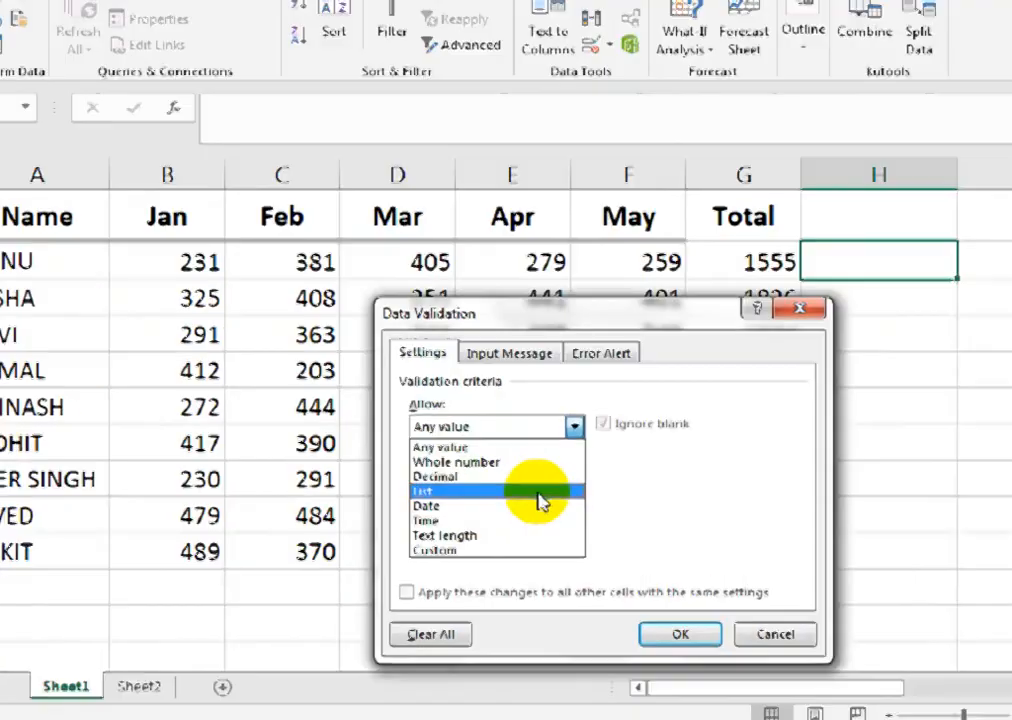
click(544, 514)
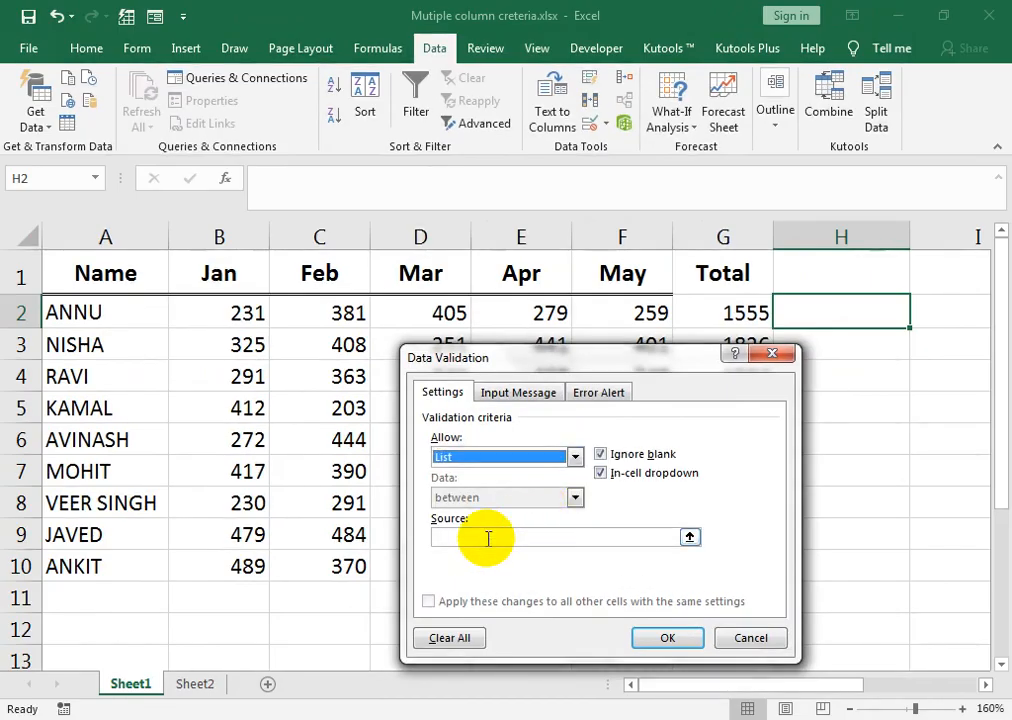
drag(86, 316, 90, 562)
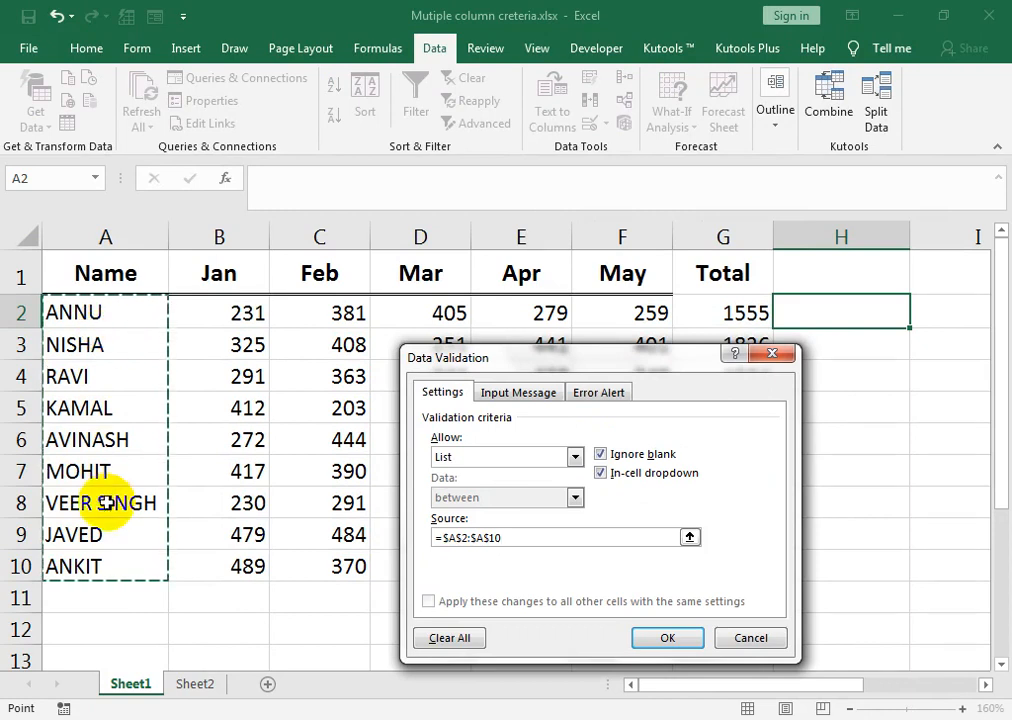
click(686, 646)
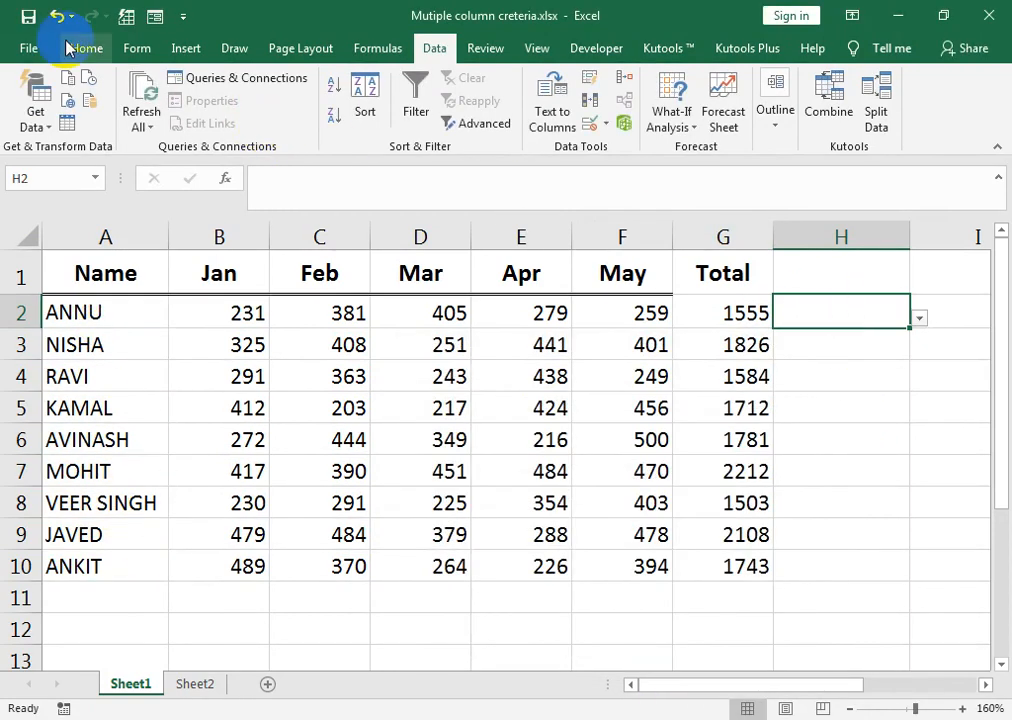
Put a thick outside border around H2 and choose the name matching cell A4 from its drop-down list.
click(84, 48)
click(187, 118)
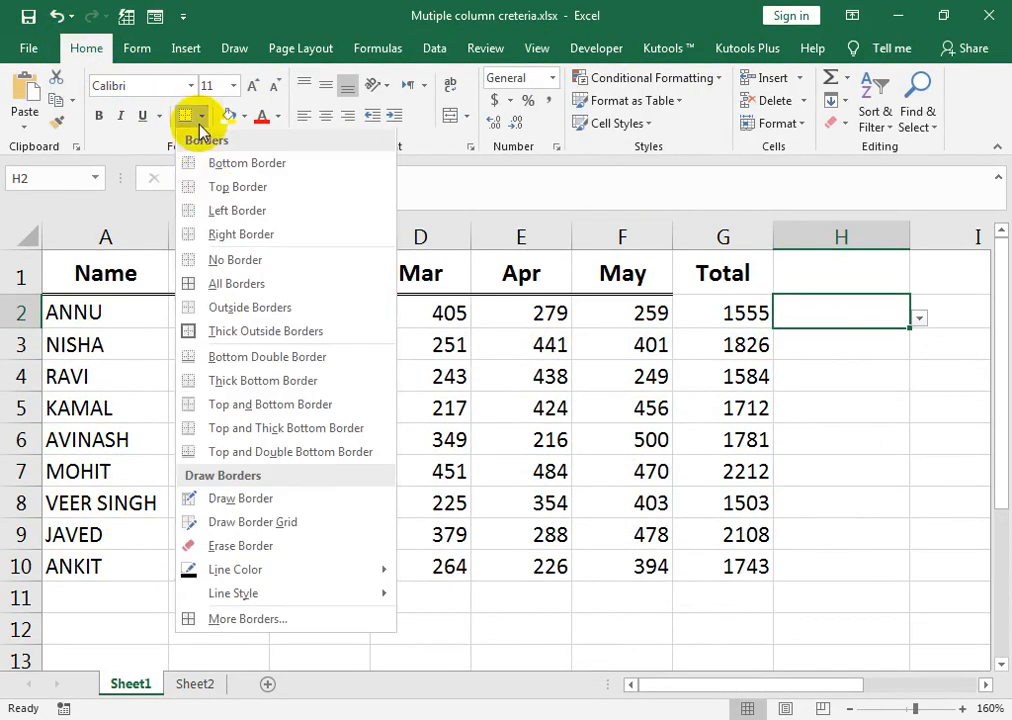
click(242, 333)
click(872, 335)
click(900, 320)
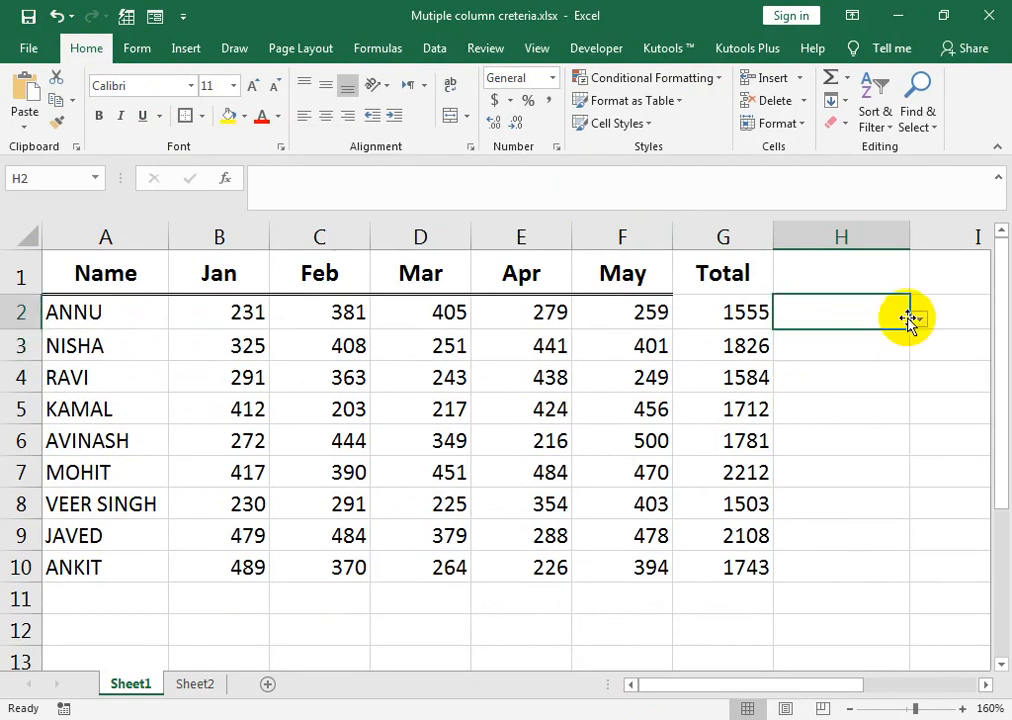
click(918, 318)
click(734, 382)
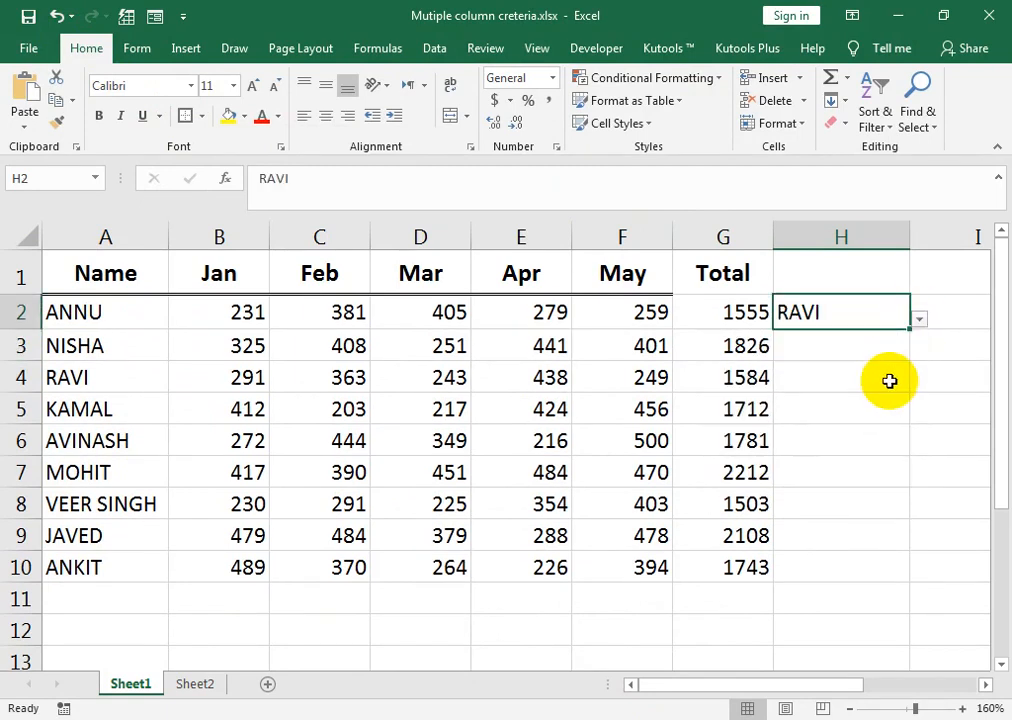
Begin a VLOOKUP formula in H3 with H2 as the lookup value and A1:F10 as the table array.
click(840, 346)
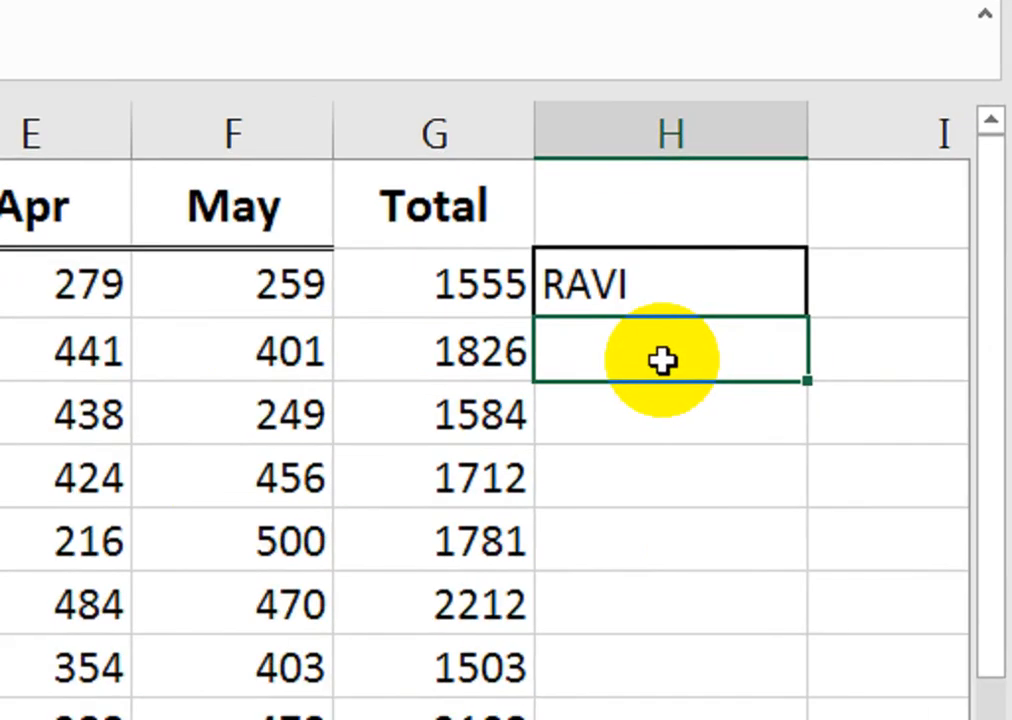
text(=)
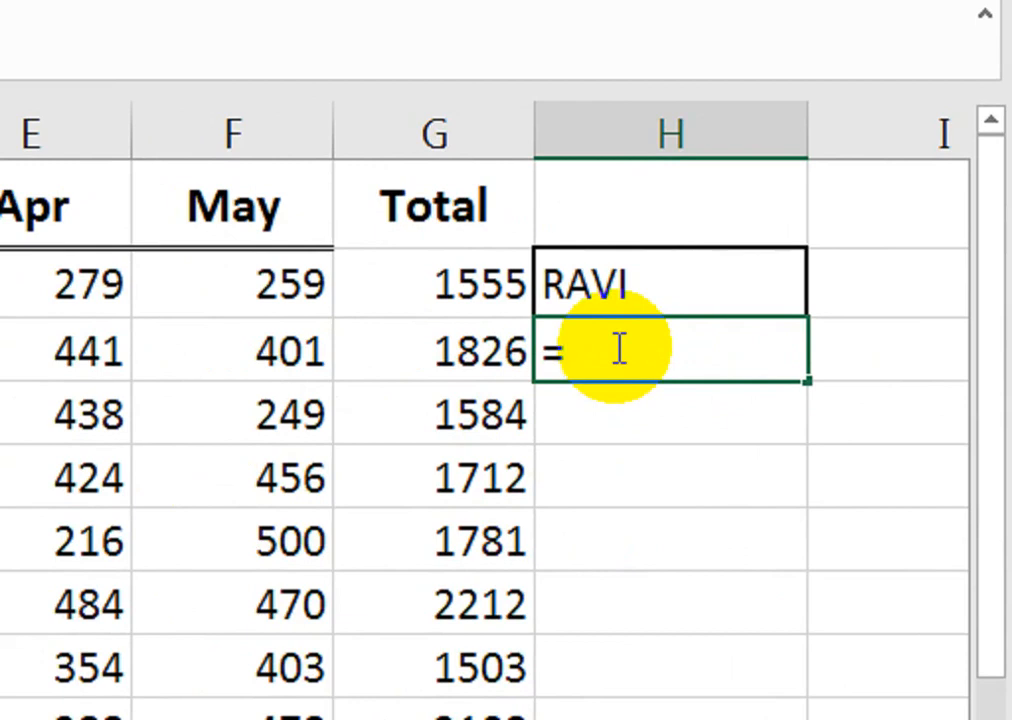
text(vlo)
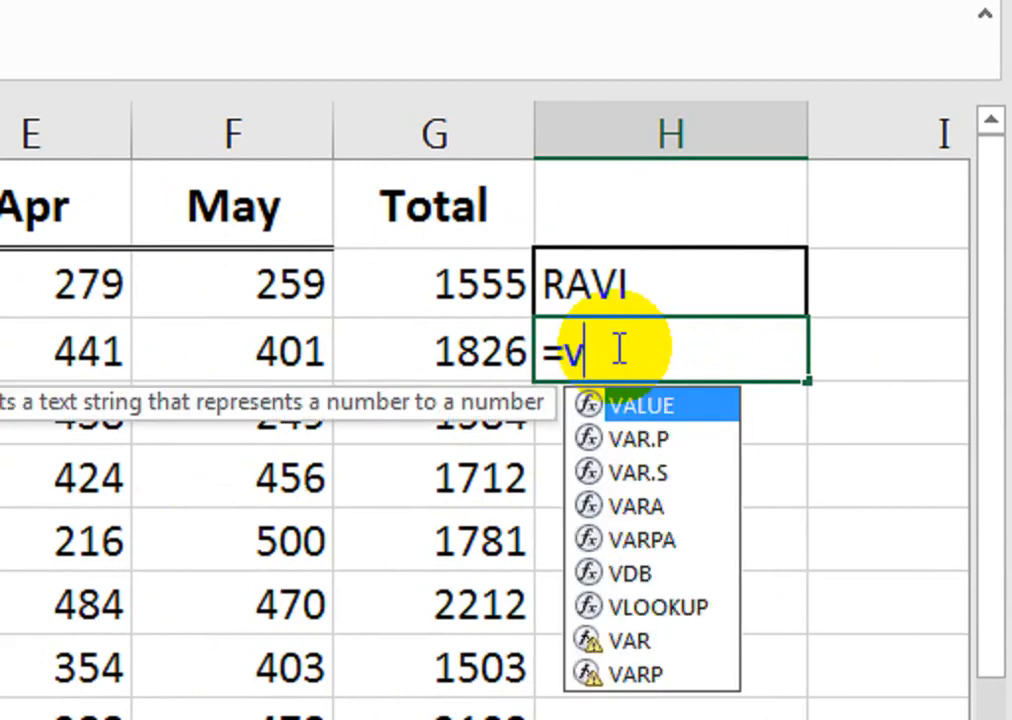
key(Tab)
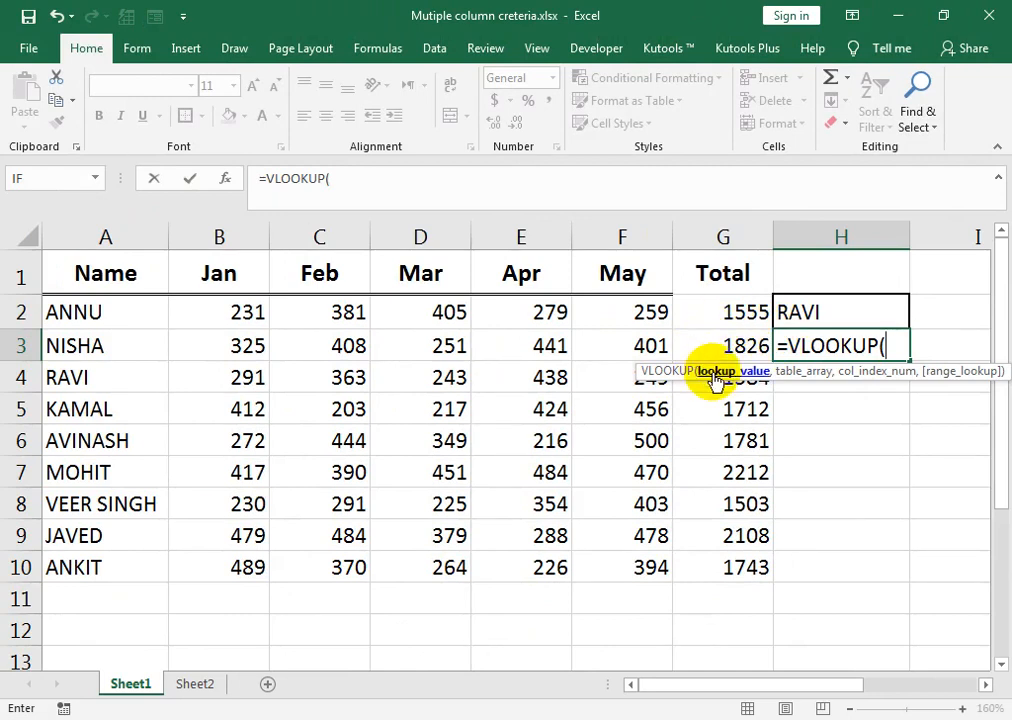
click(800, 313)
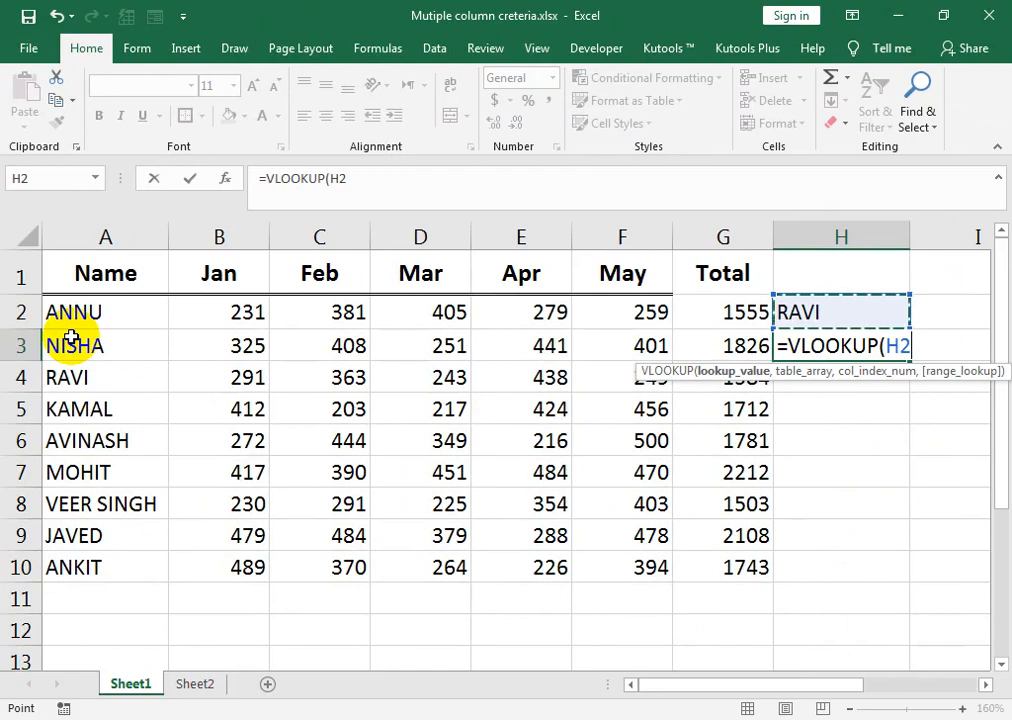
text(,)
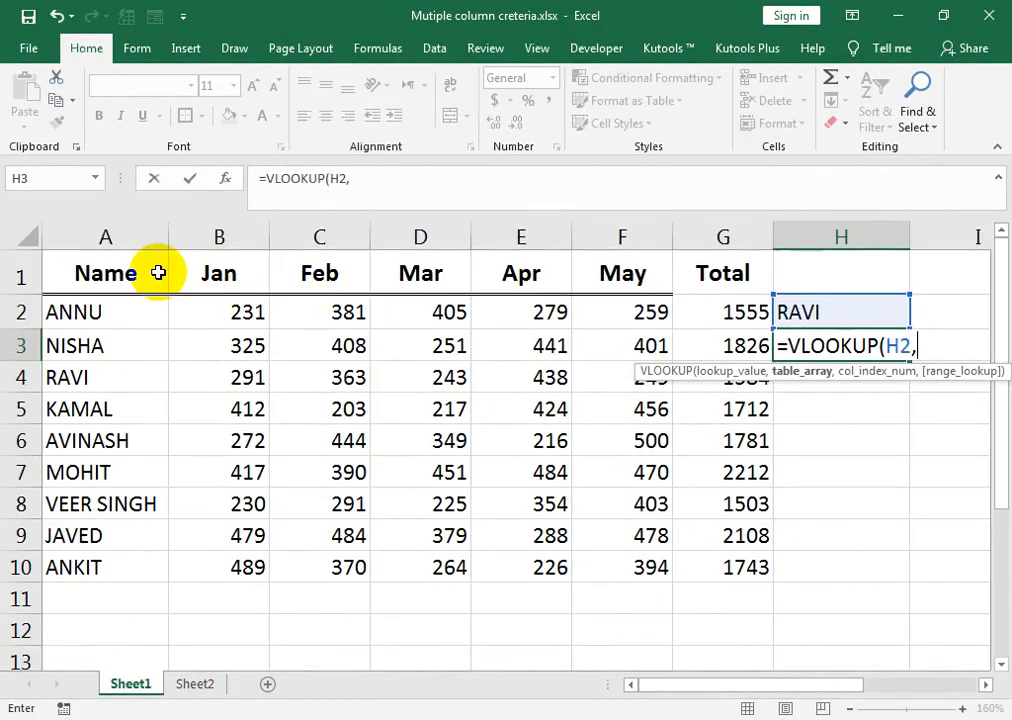
drag(158, 272, 588, 569)
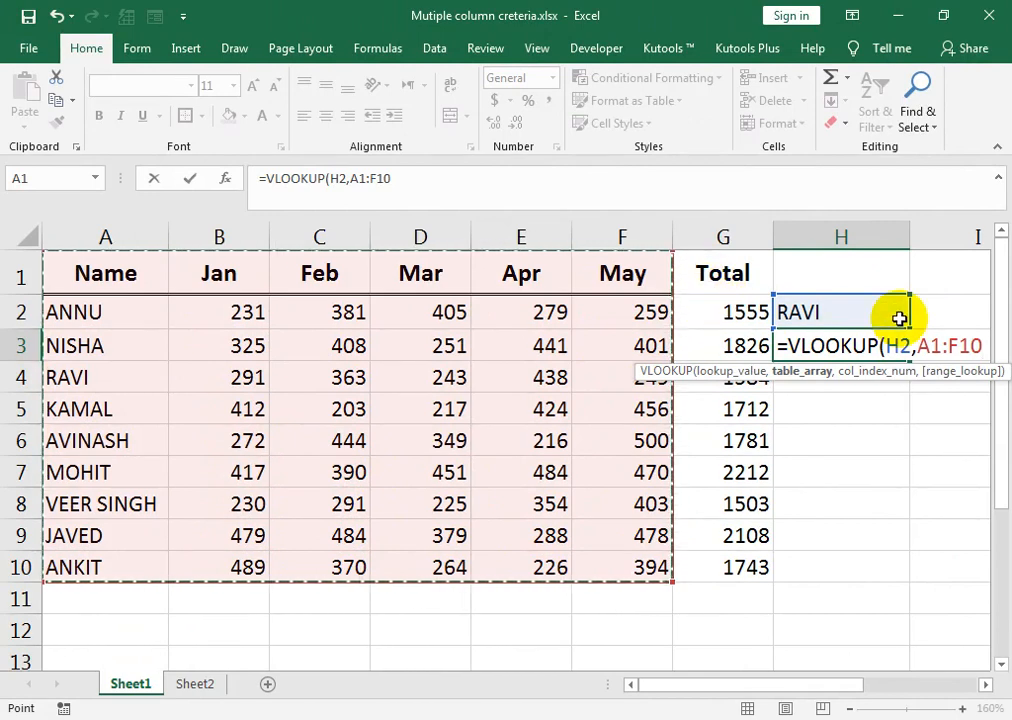
text(,)
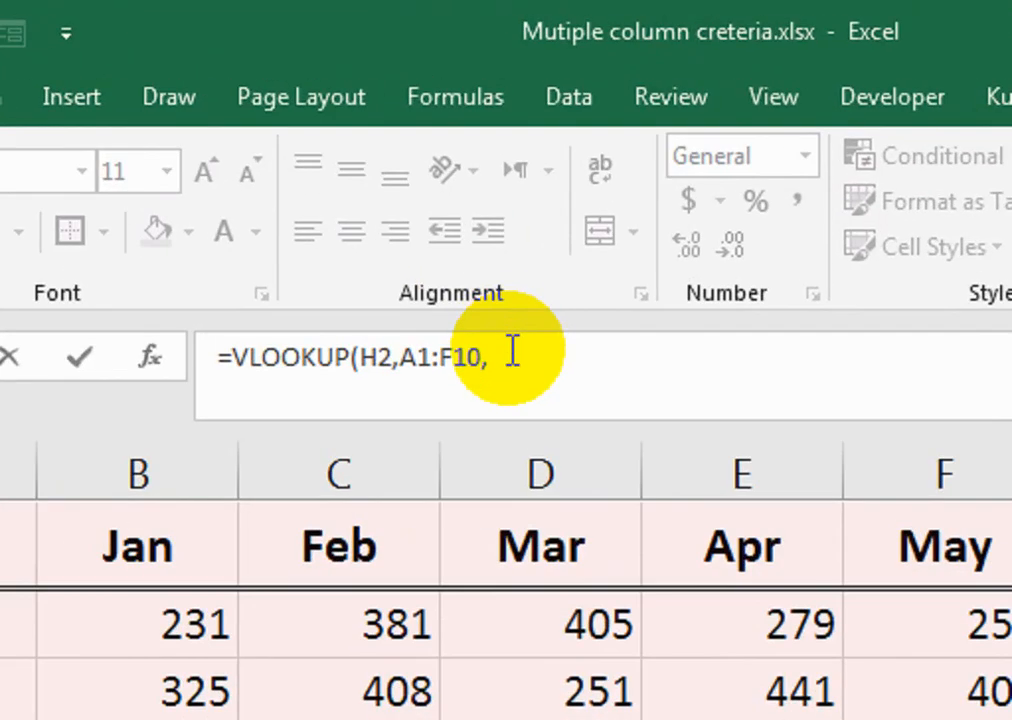
Complete the VLOOKUP with the column index array {2,3,4,5,6} and FALSE for an exact match.
click(512, 352)
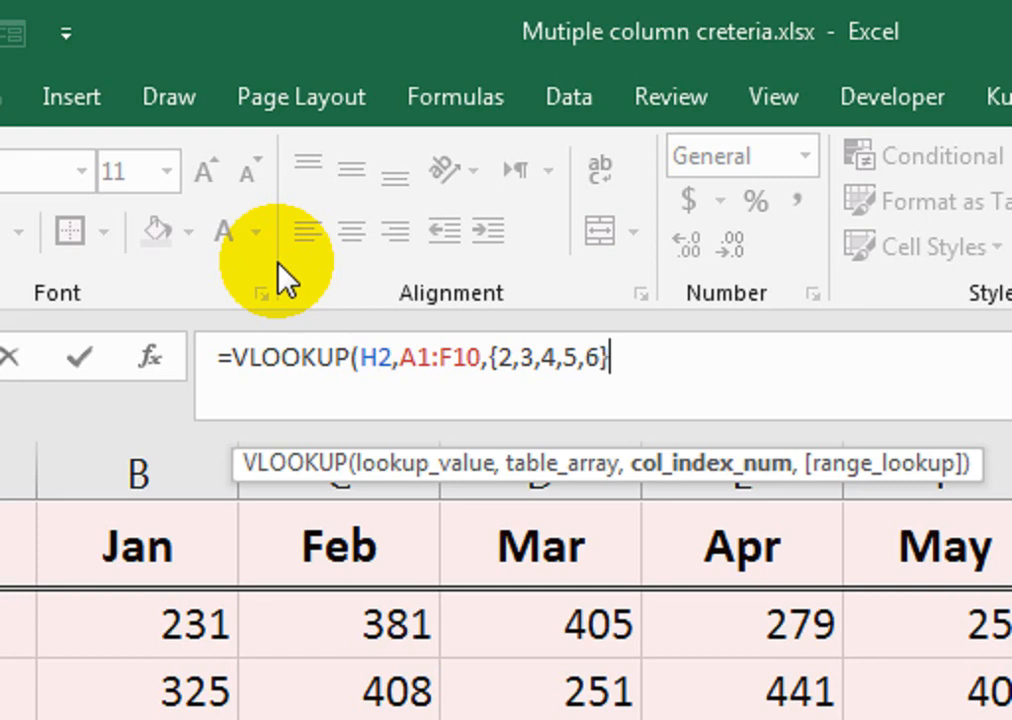
text(,)
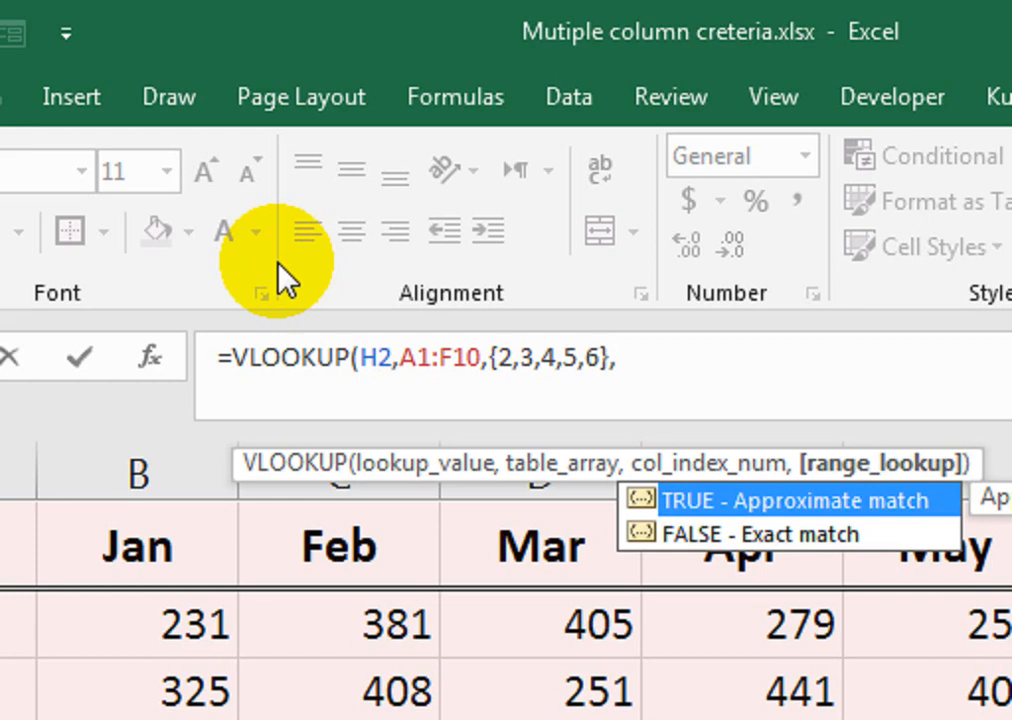
key(Down)
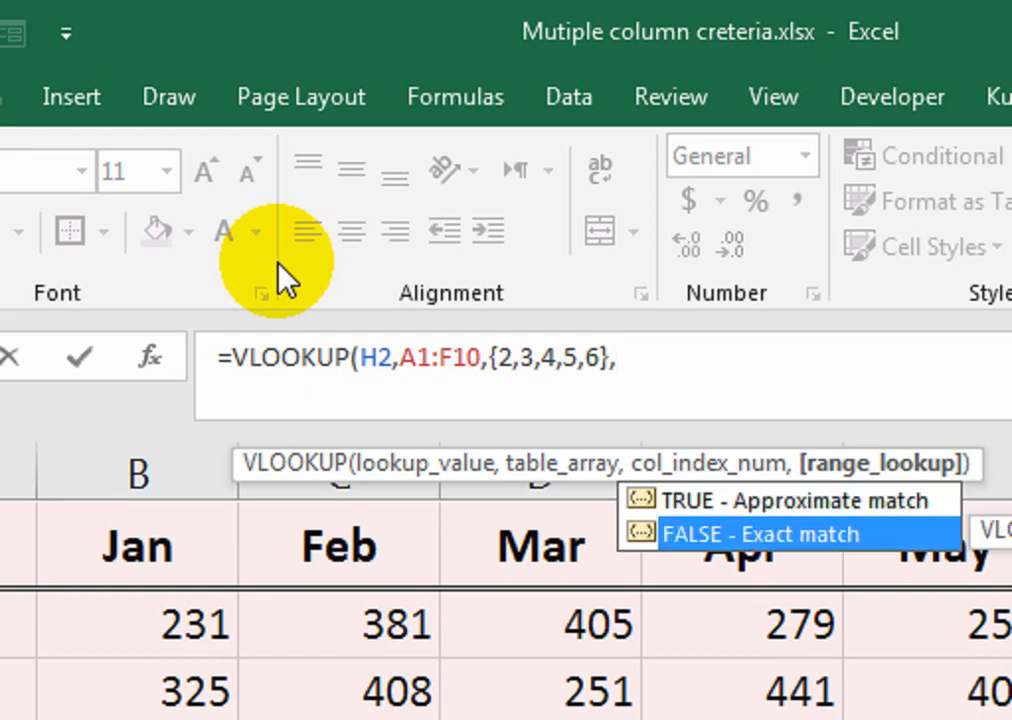
key(Tab)
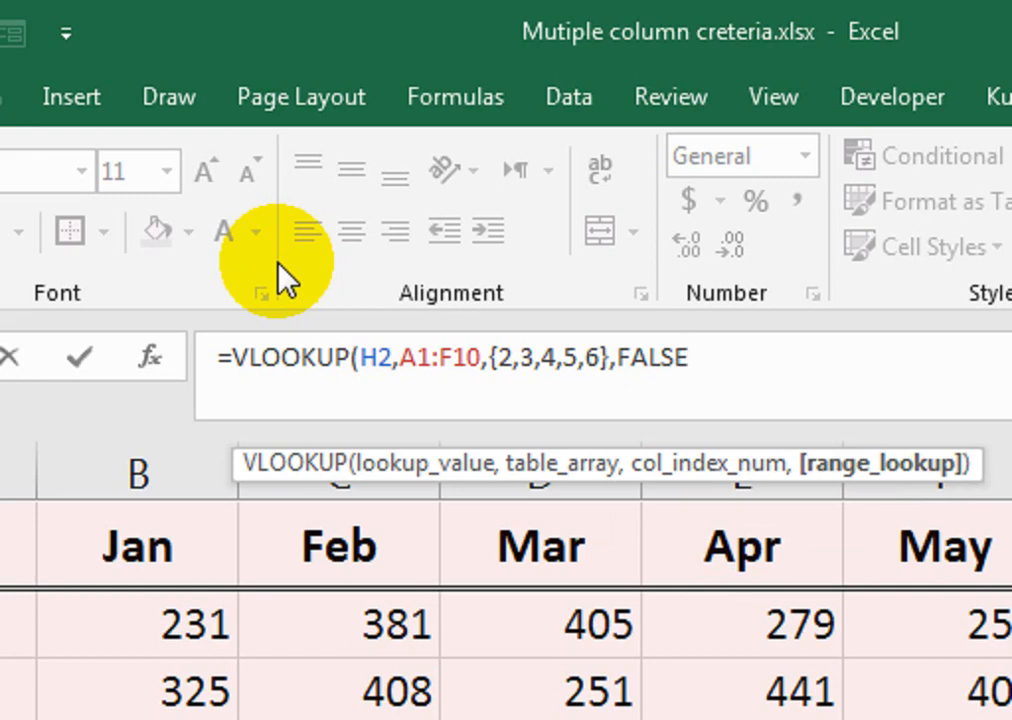
text())
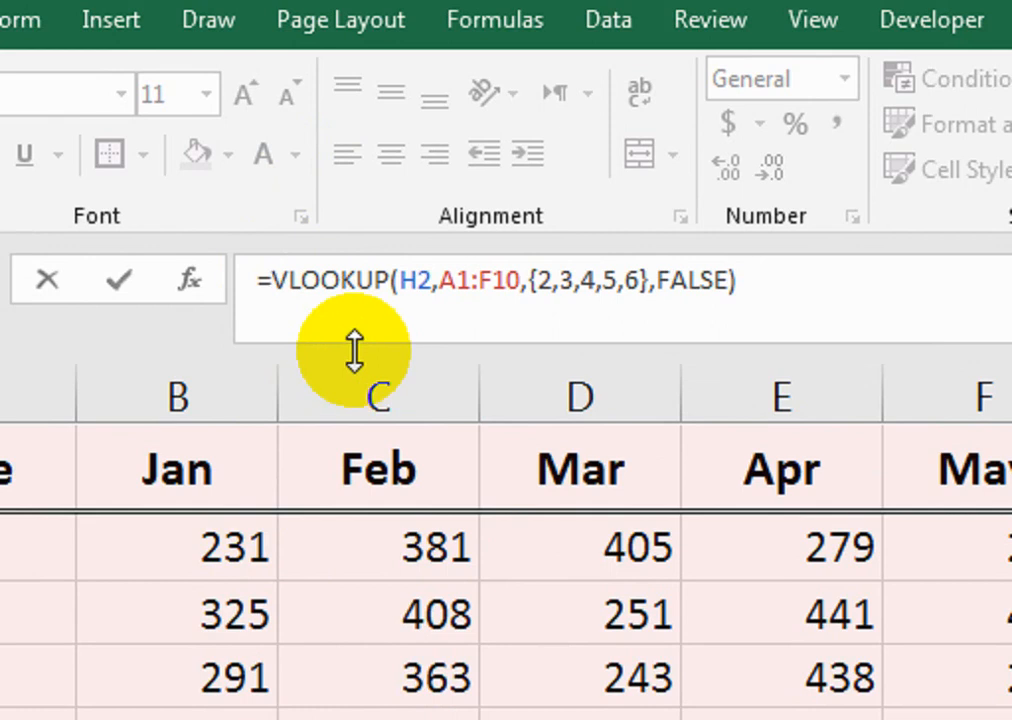
Wrap H3's VLOOKUP in a SUM function and enter the formula.
text(sum)
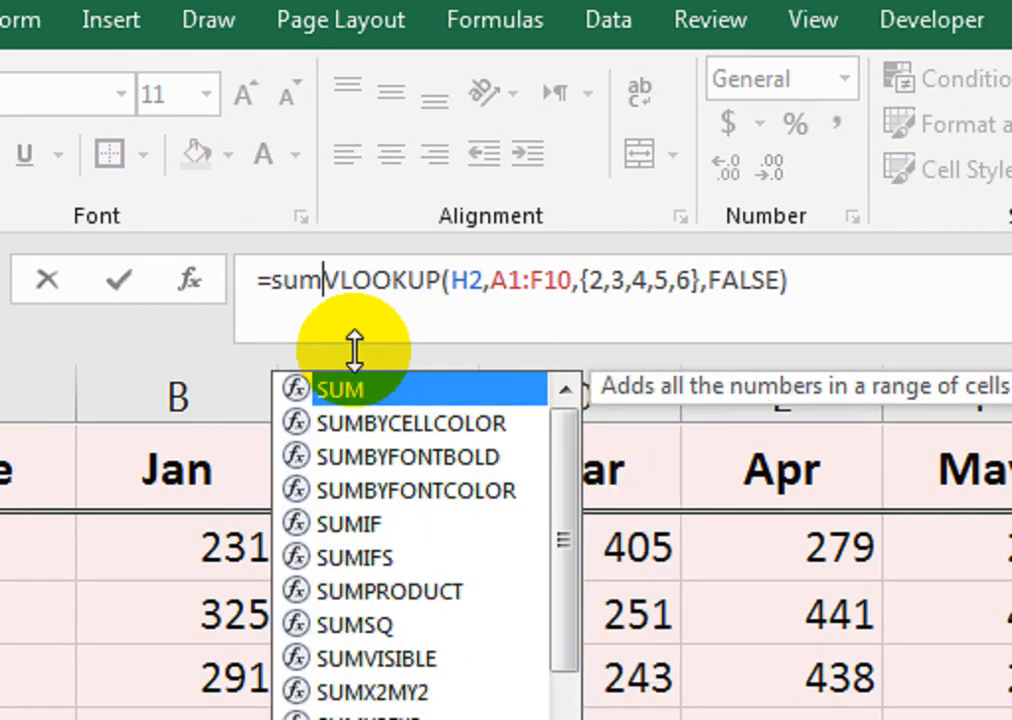
key(Tab)
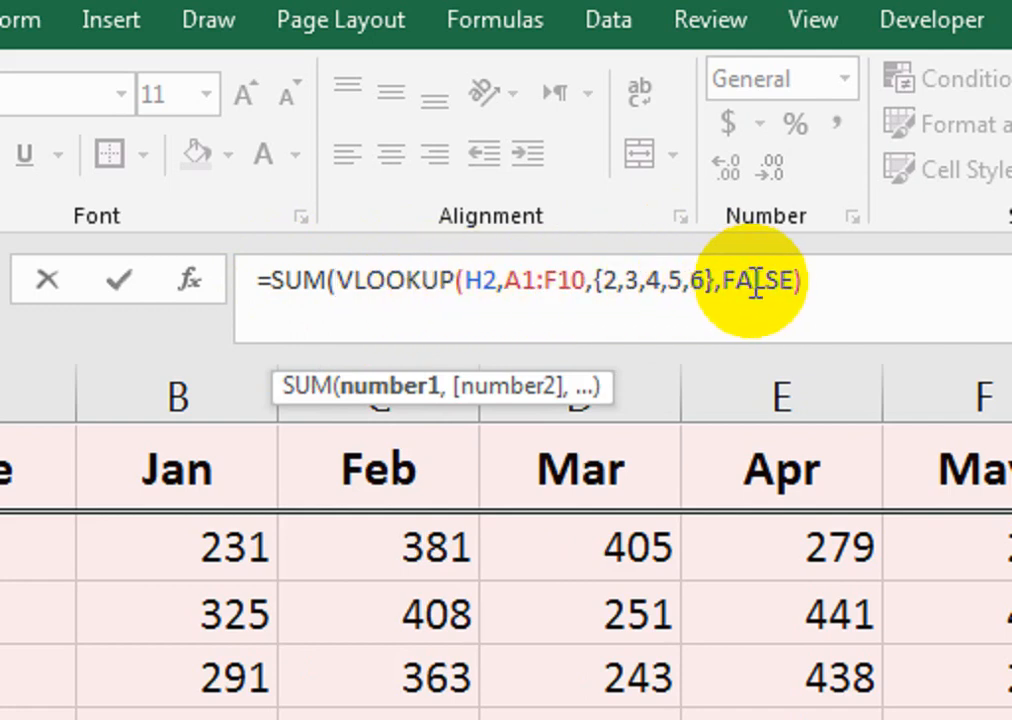
click(841, 281)
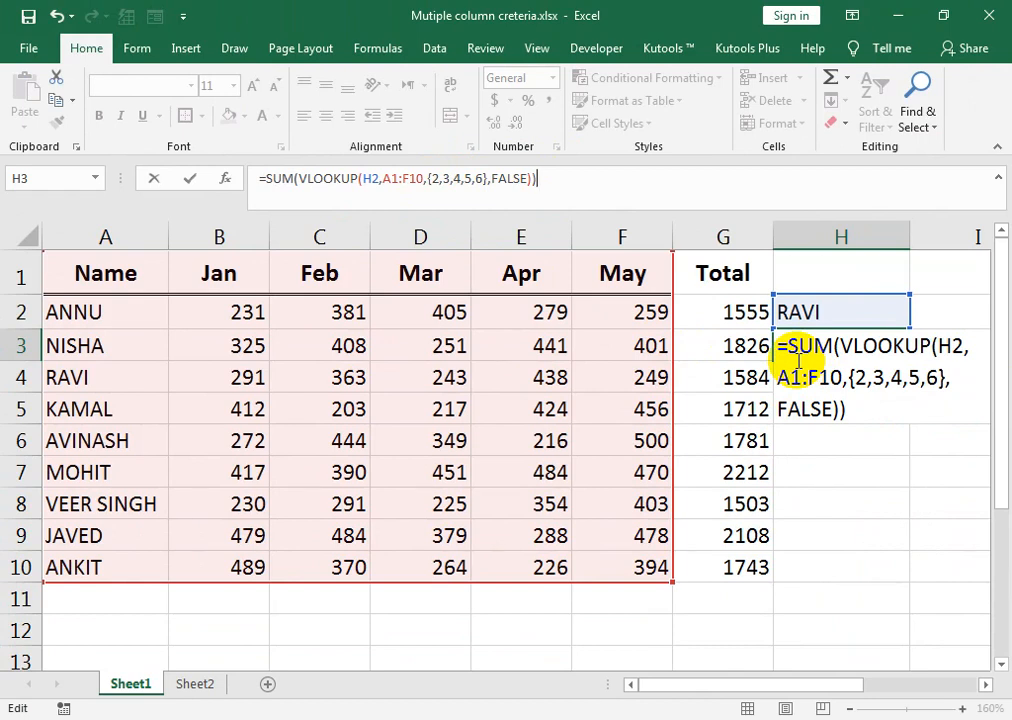
key(Return)
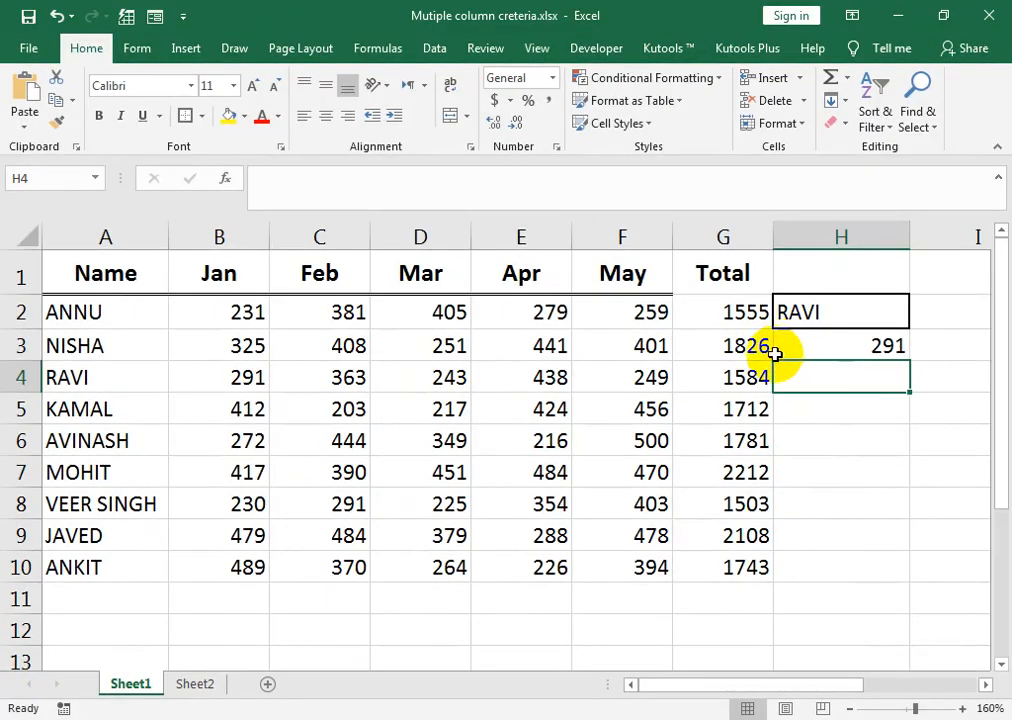
Re-enter the SUM(VLOOKUP) formula in H3 as an array formula and compare its result with the total in G4.
double_click(786, 345)
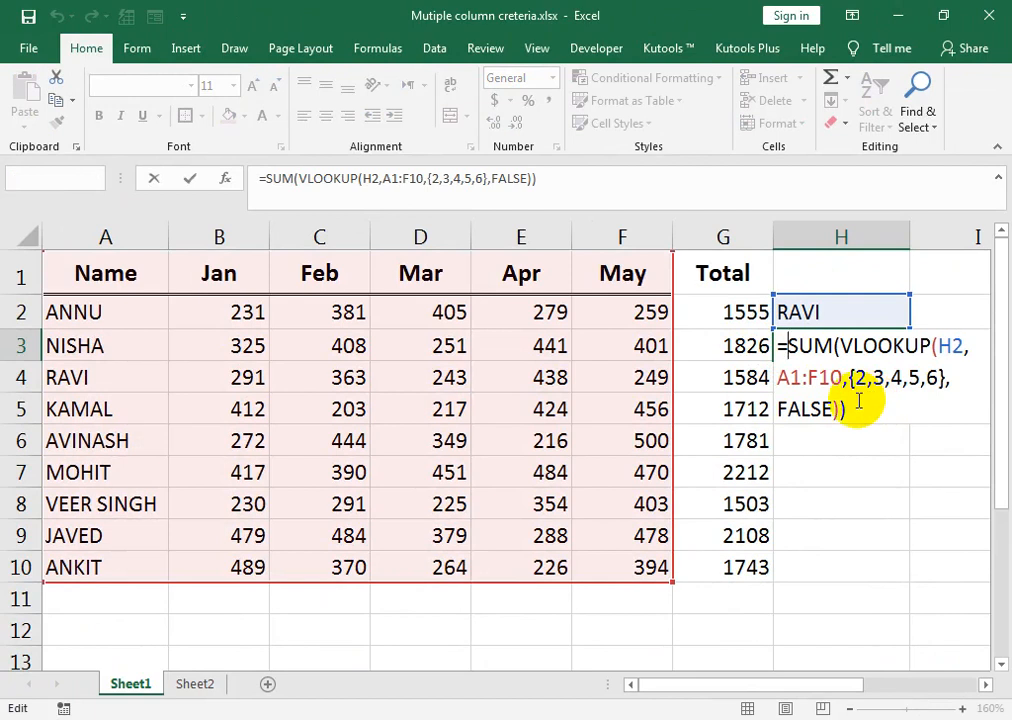
key(ctrl+shift+Return)
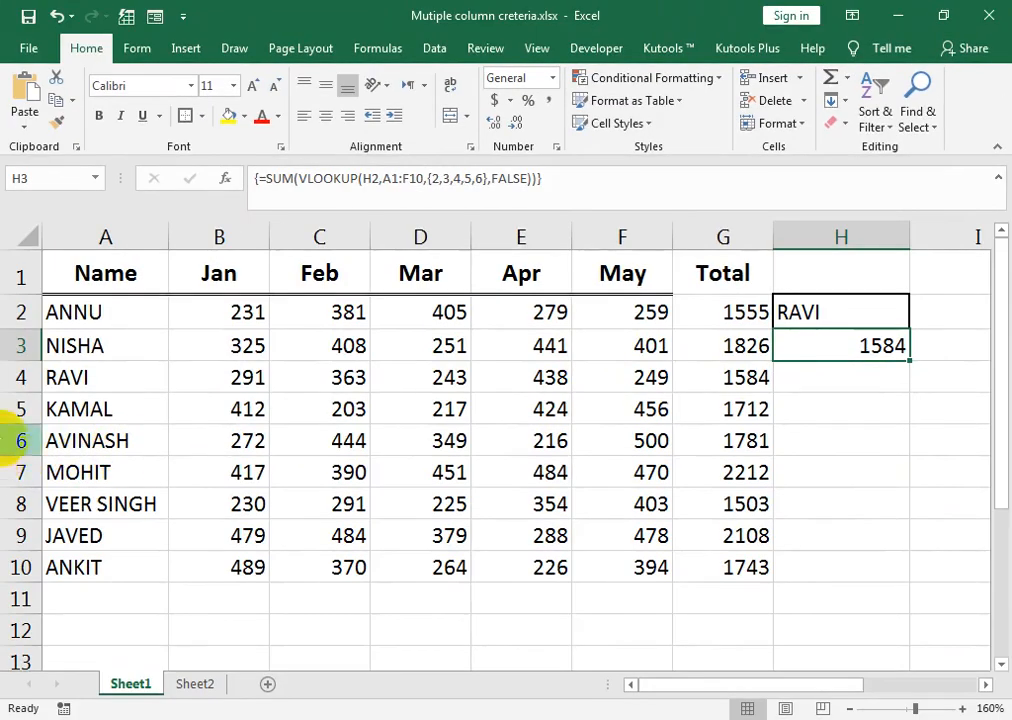
click(50, 373)
click(478, 476)
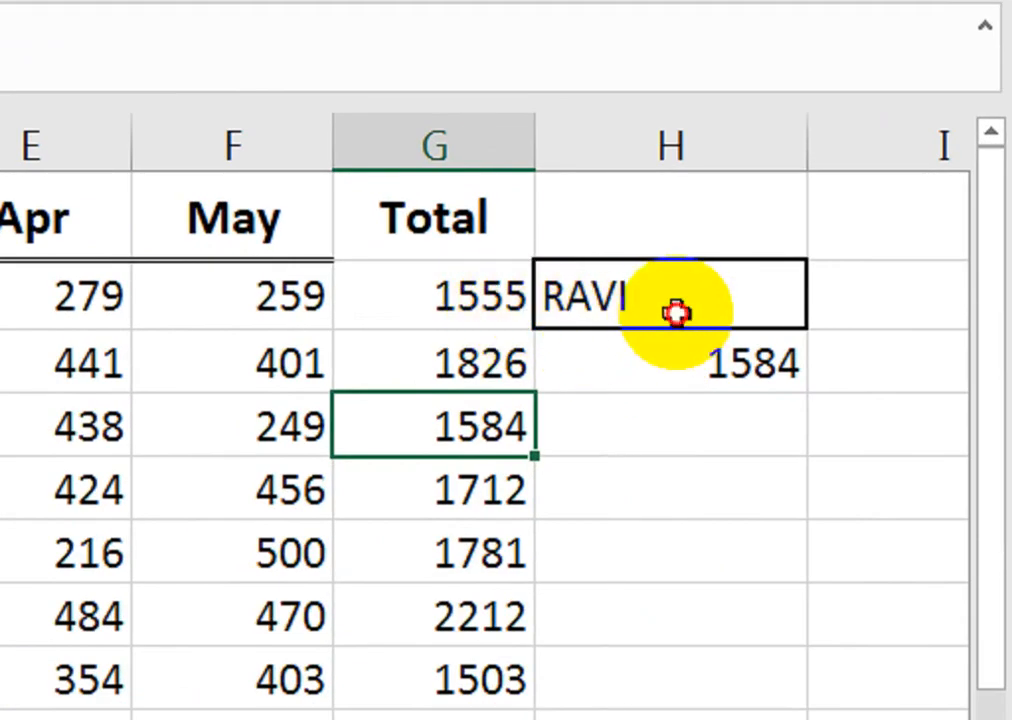
Test the formula by choosing the first name of the drop-down list in H2.
click(676, 313)
click(826, 311)
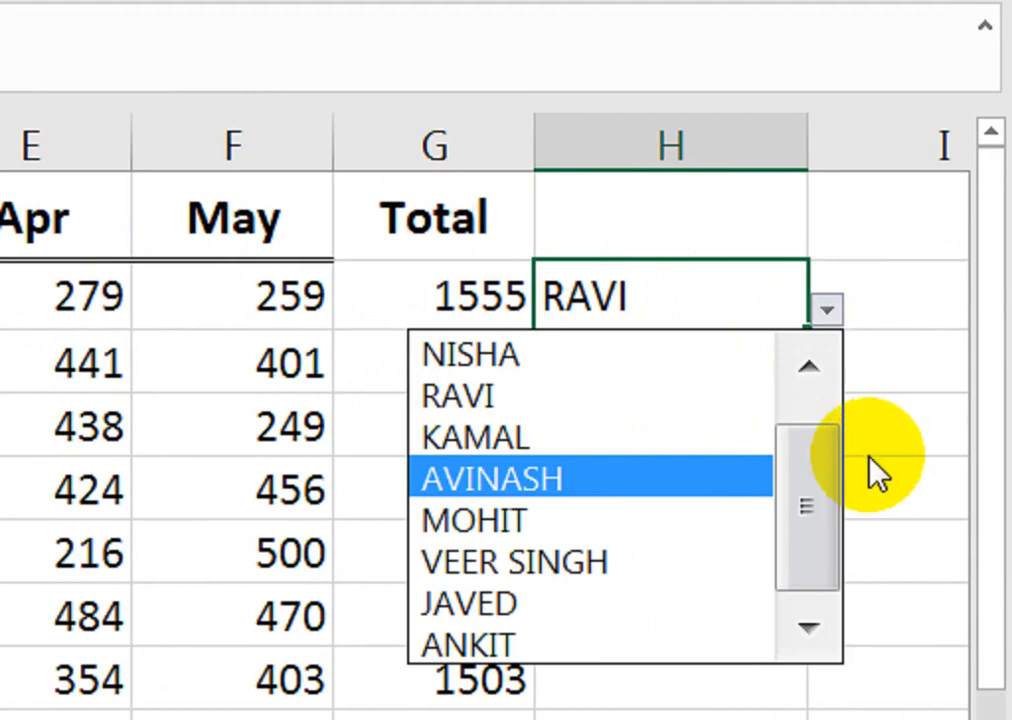
click(808, 350)
click(556, 355)
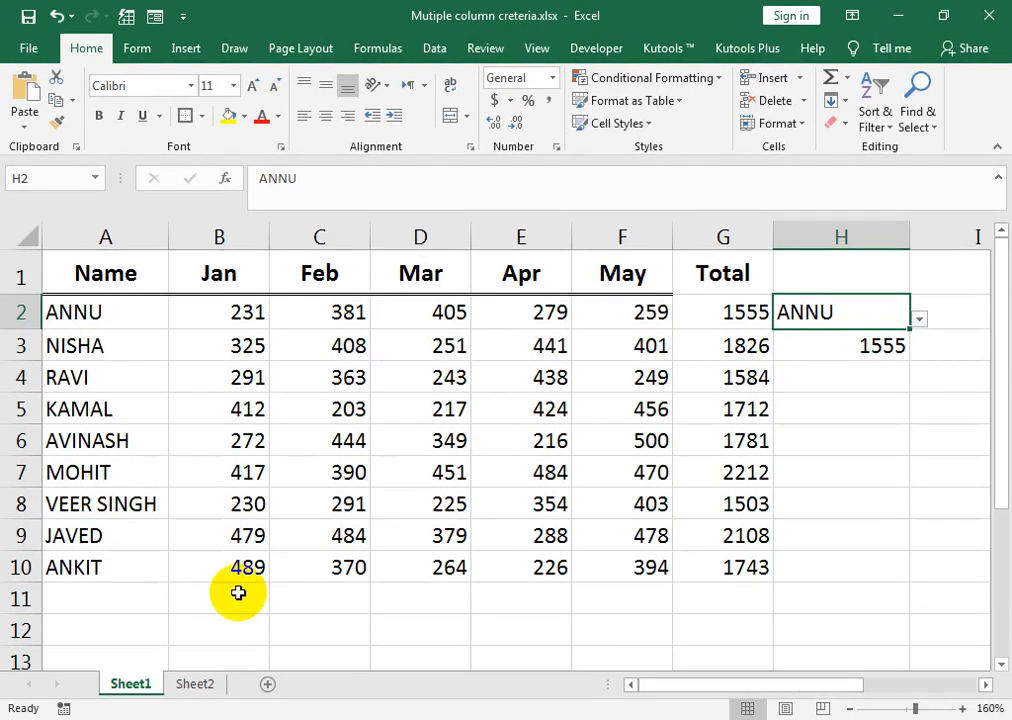
Enter the header "Name" in cell A12 below the table.
click(117, 624)
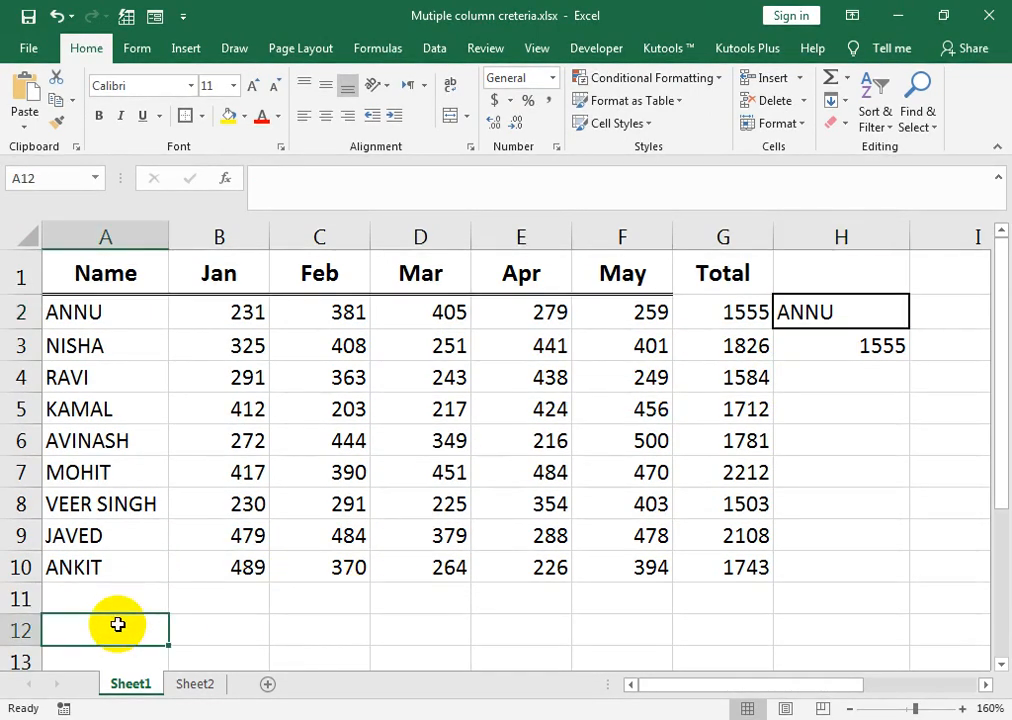
text(N)
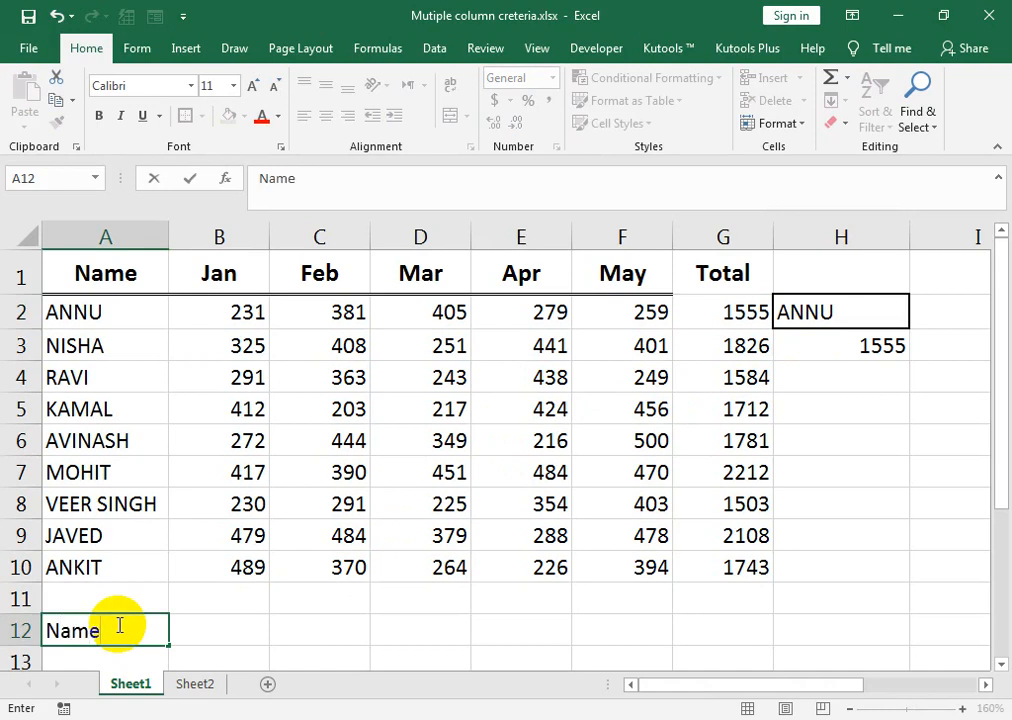
text(ame)
key(Return)
Copy the name in cell A10 into cell A13, under the new Name header.
key(Up)
key(Up)
key(Up)
key(ctrl+c)
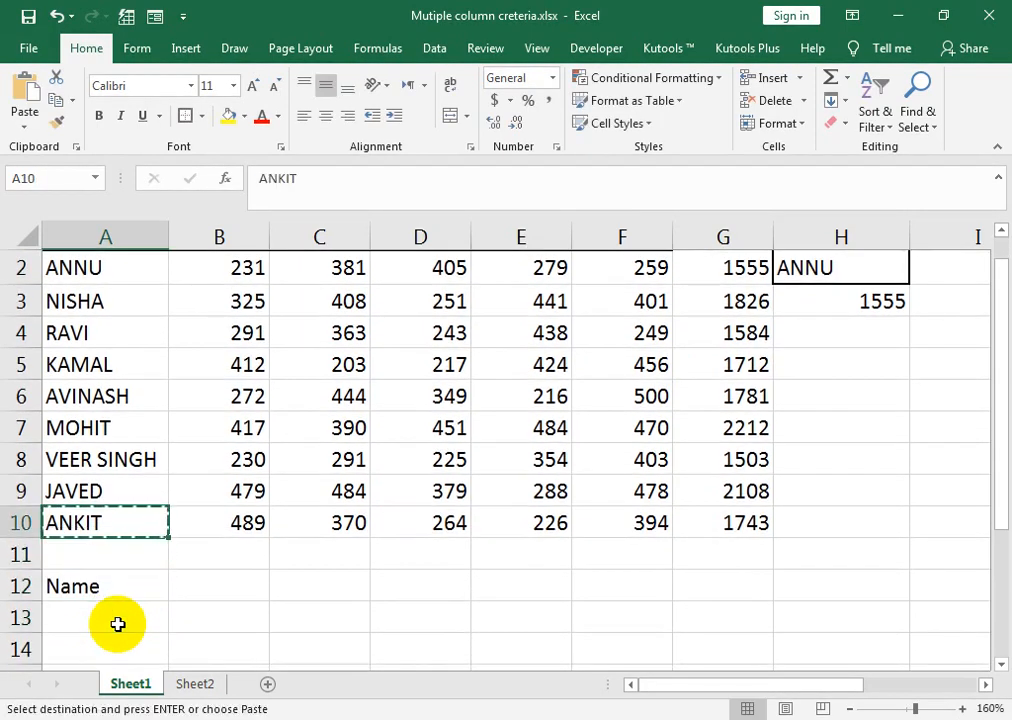
key(Down)
key(Down)
key(Down)
key(ctrl+v)
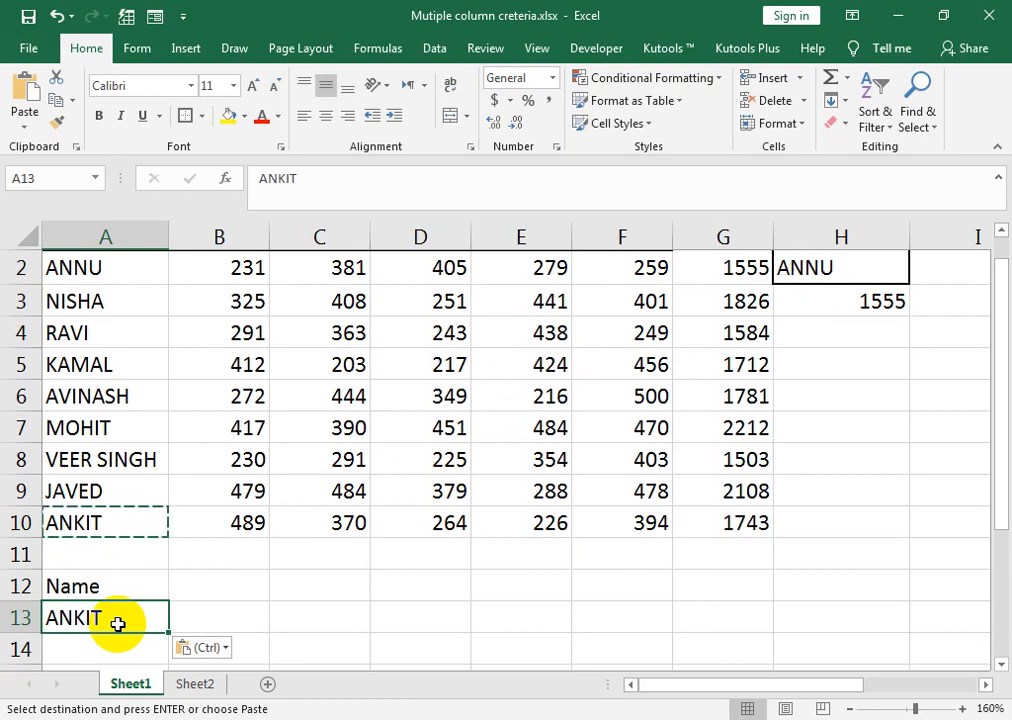
Start a VLOOKUP formula in B13 with A13 as the lookup value and A1:F10 as the table array.
key(Right)
text(=vl)
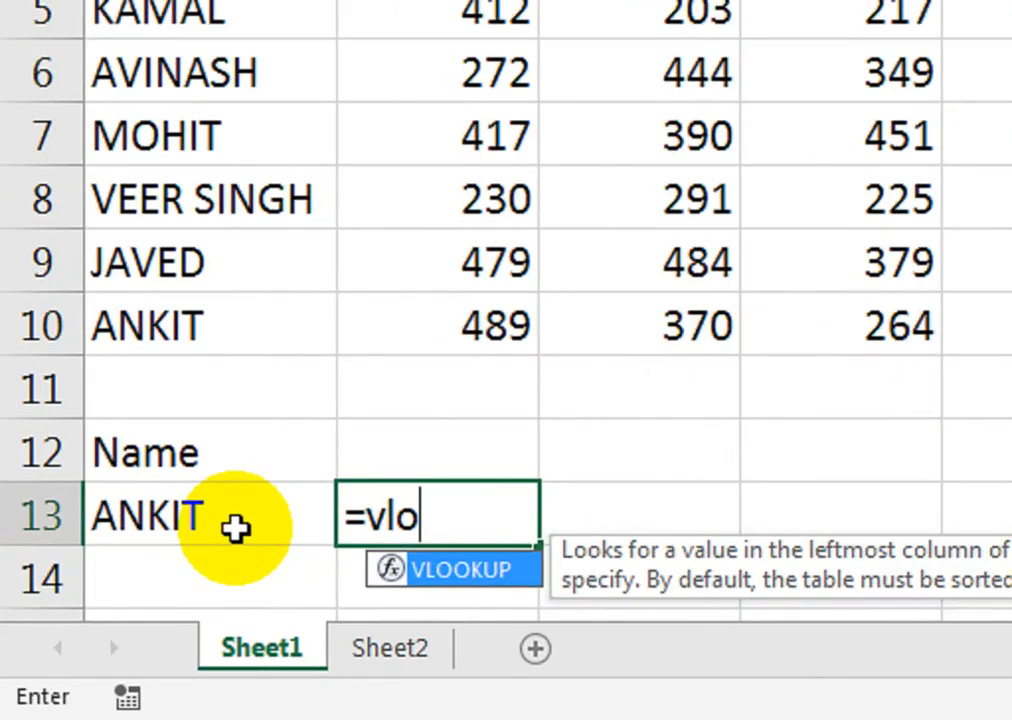
text(o)
key(Tab)
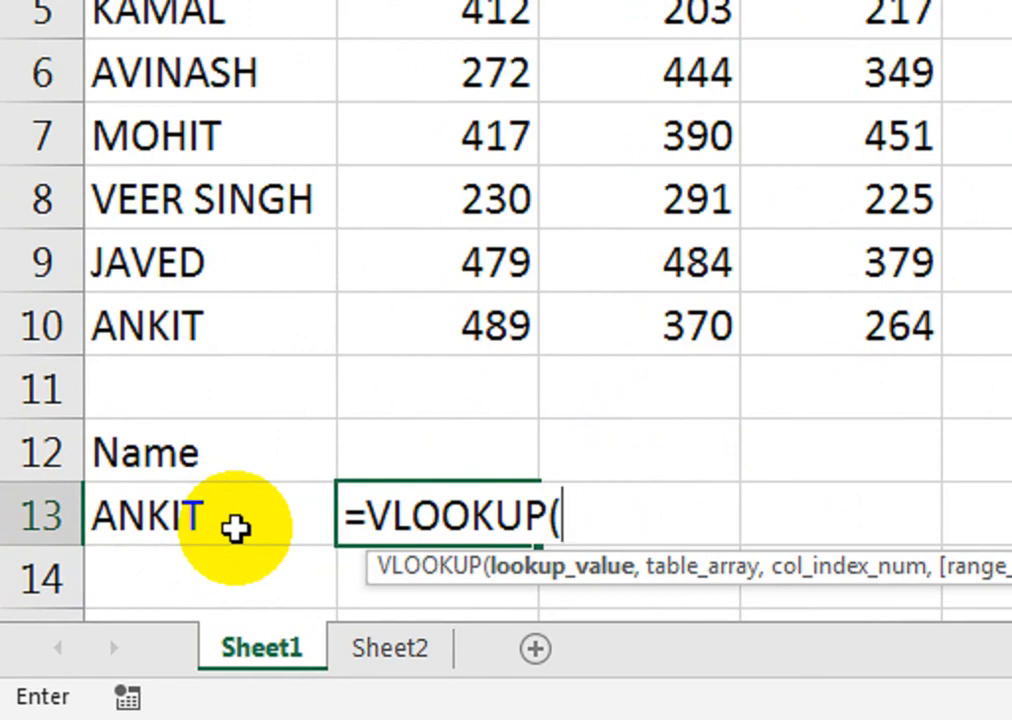
click(235, 528)
text(,)
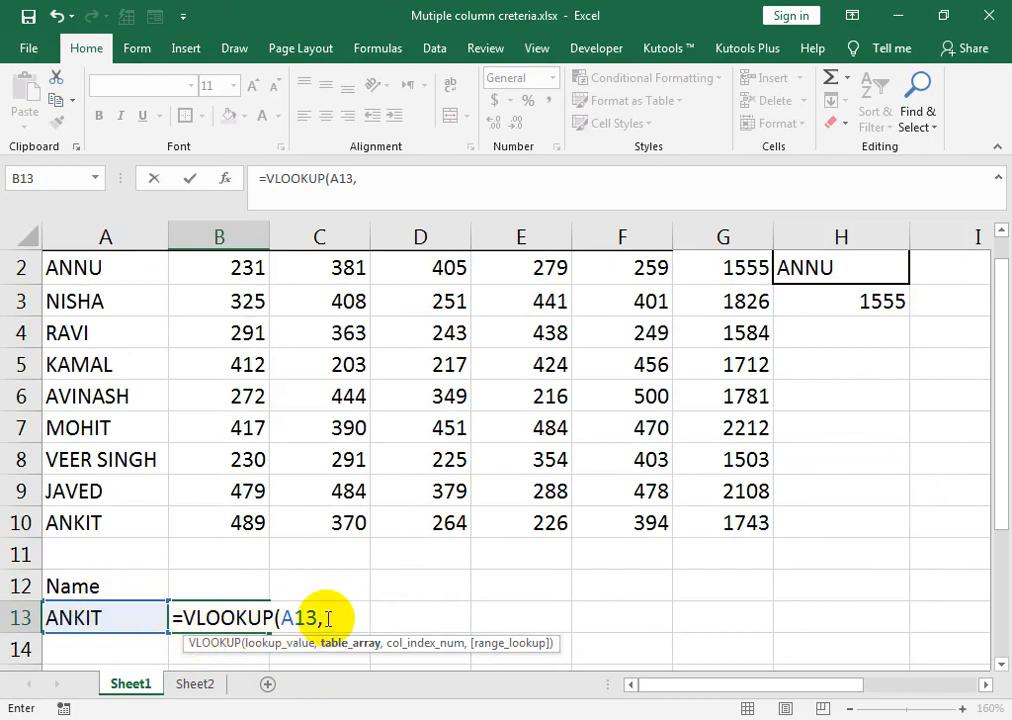
drag(131, 267, 553, 567)
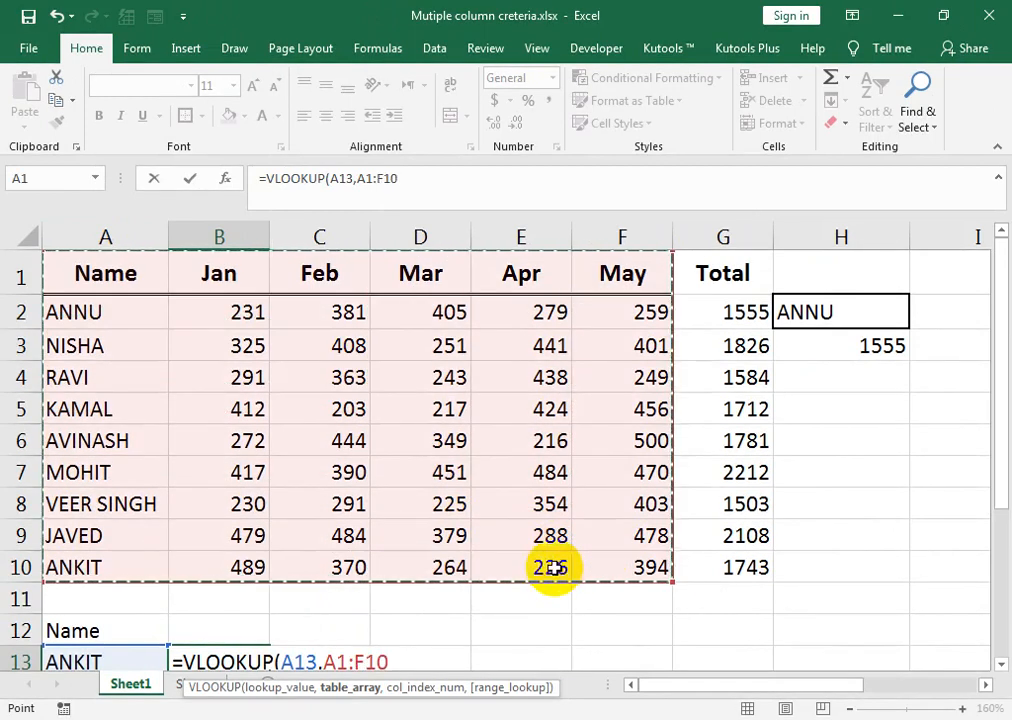
text(,)
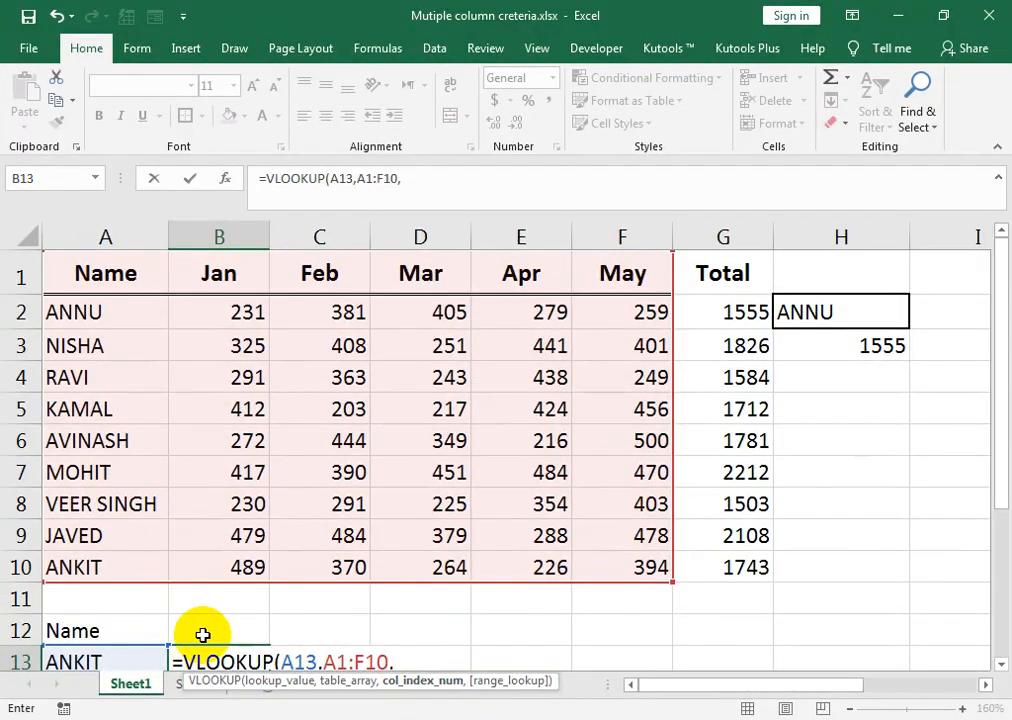
Complete B13's VLOOKUP with column index 2 and FALSE for an exact match, and enter it.
scroll(205, 620, down, 2)
scroll(330, 550, up, 1)
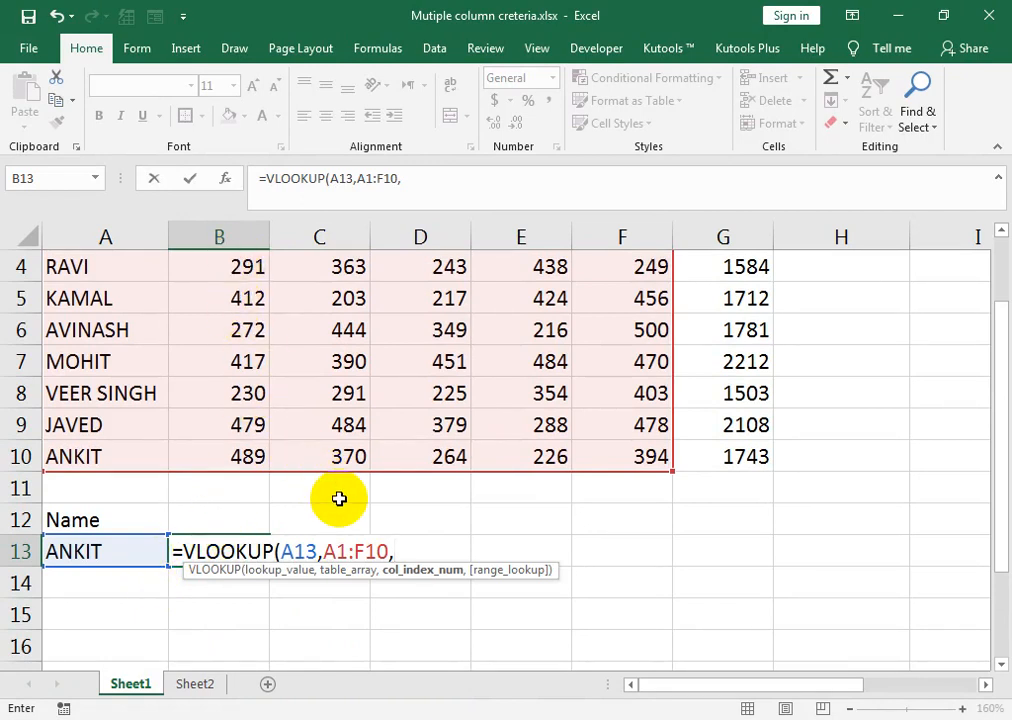
text(2)
scroll(160, 310, up, 1)
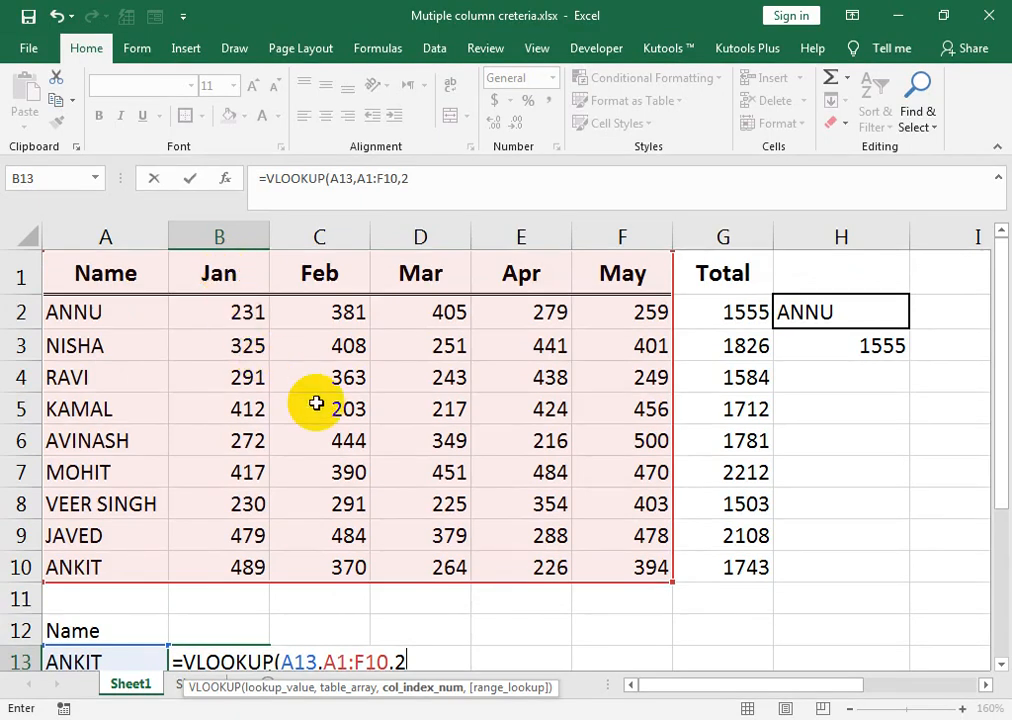
text(,)
key(Down)
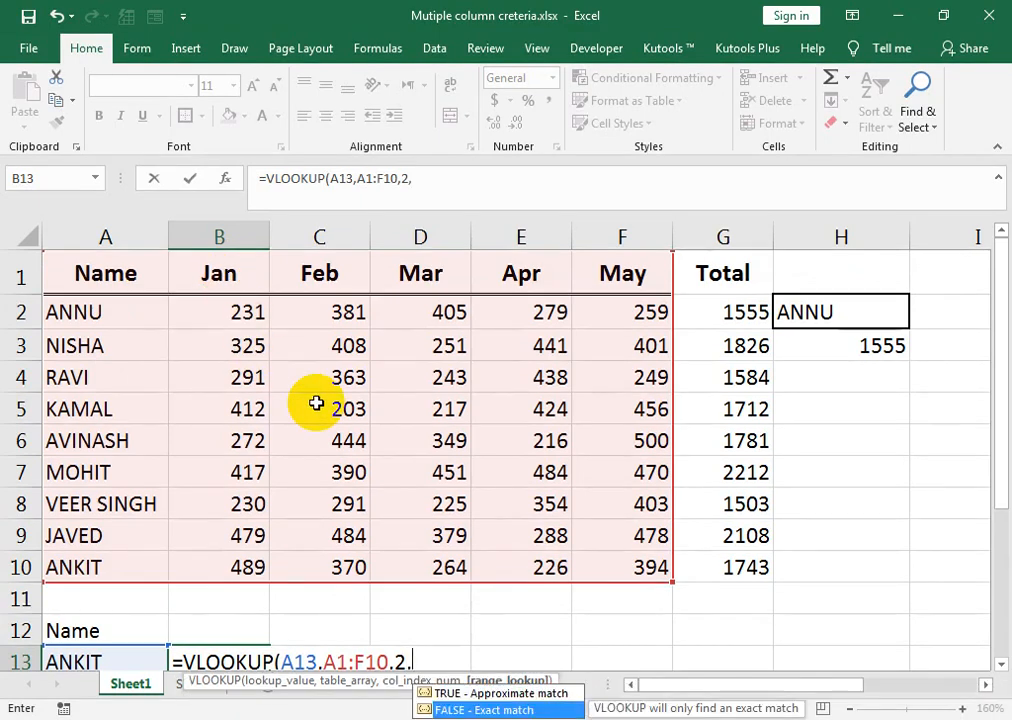
key(Tab)
text())
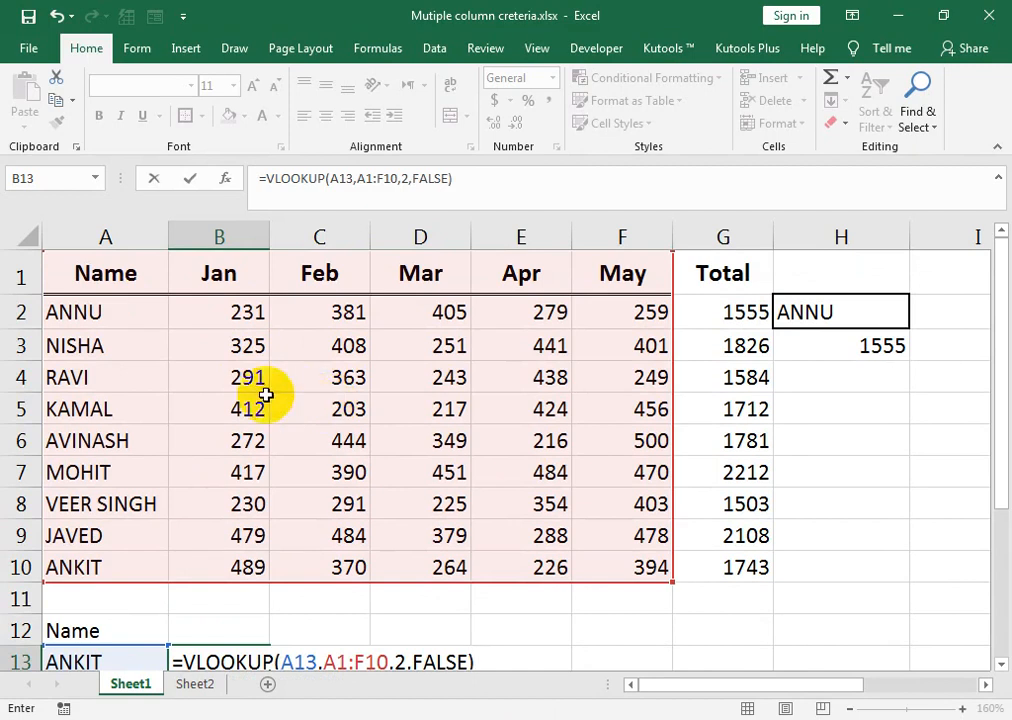
key(Return)
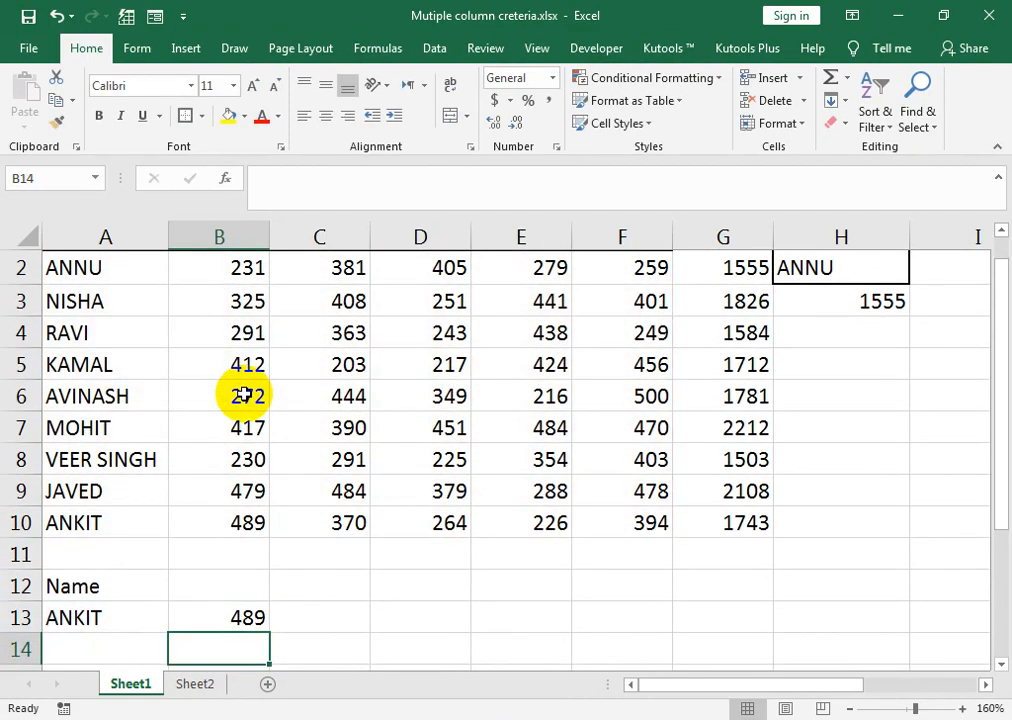
Compare the lookup result in B13 with the January value in B10 of the table's last row.
scroll(240, 450, up, 1)
click(210, 569)
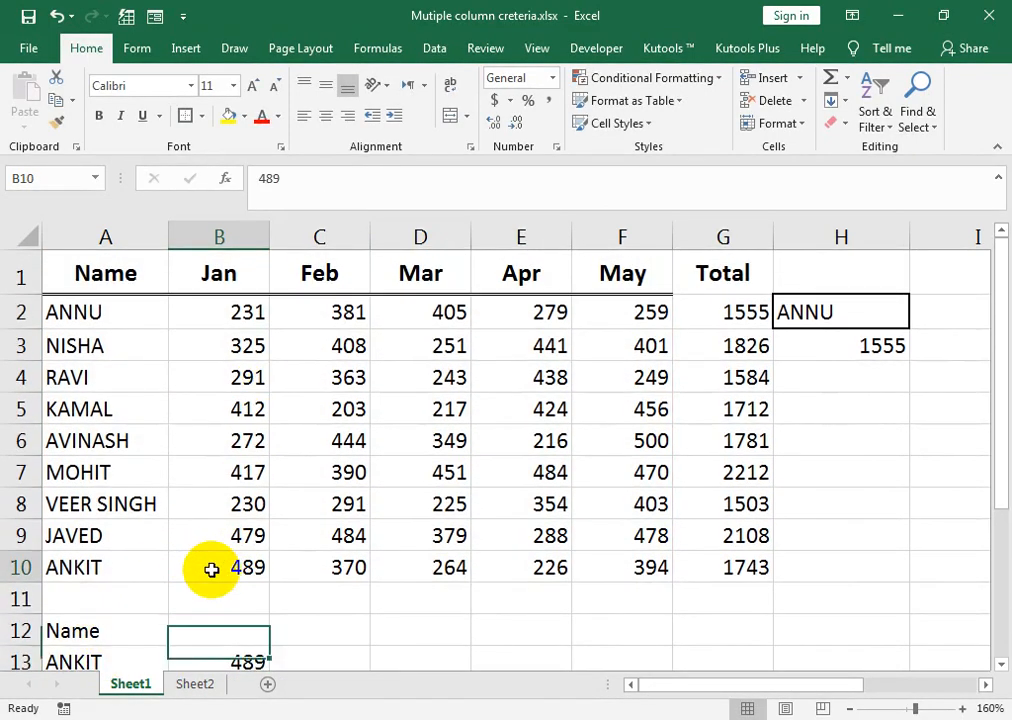
click(155, 578)
click(256, 576)
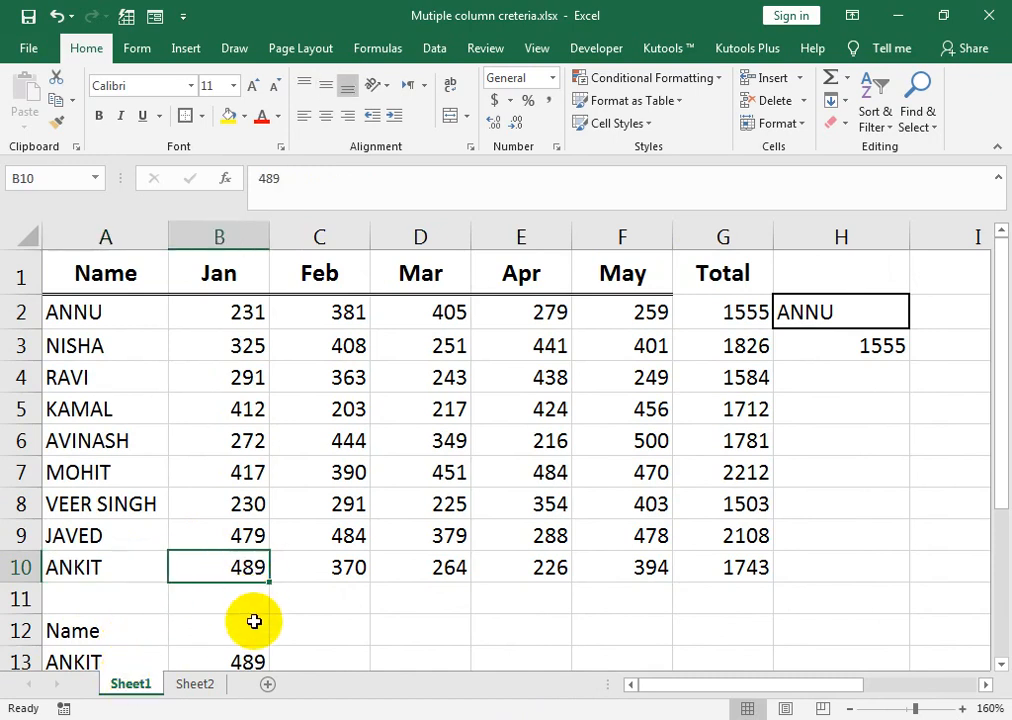
click(250, 658)
Copy the month headers B1:F1 into row 12 starting at B12, and shrink the height of empty row 11.
drag(255, 278, 640, 280)
key(ctrl+c)
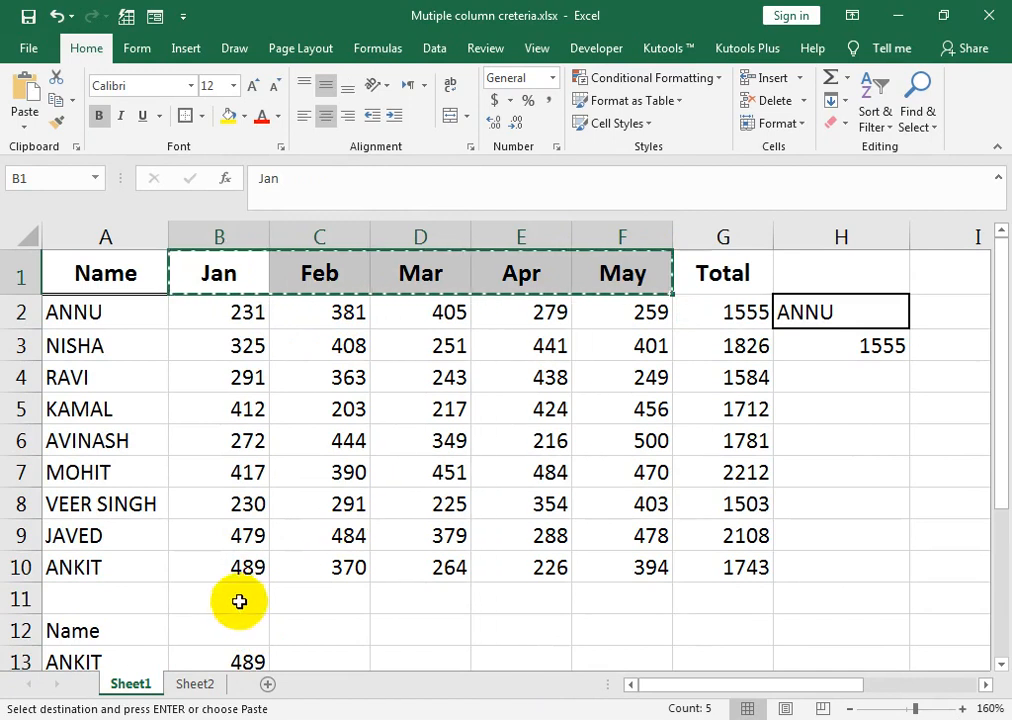
click(233, 633)
key(ctrl+v)
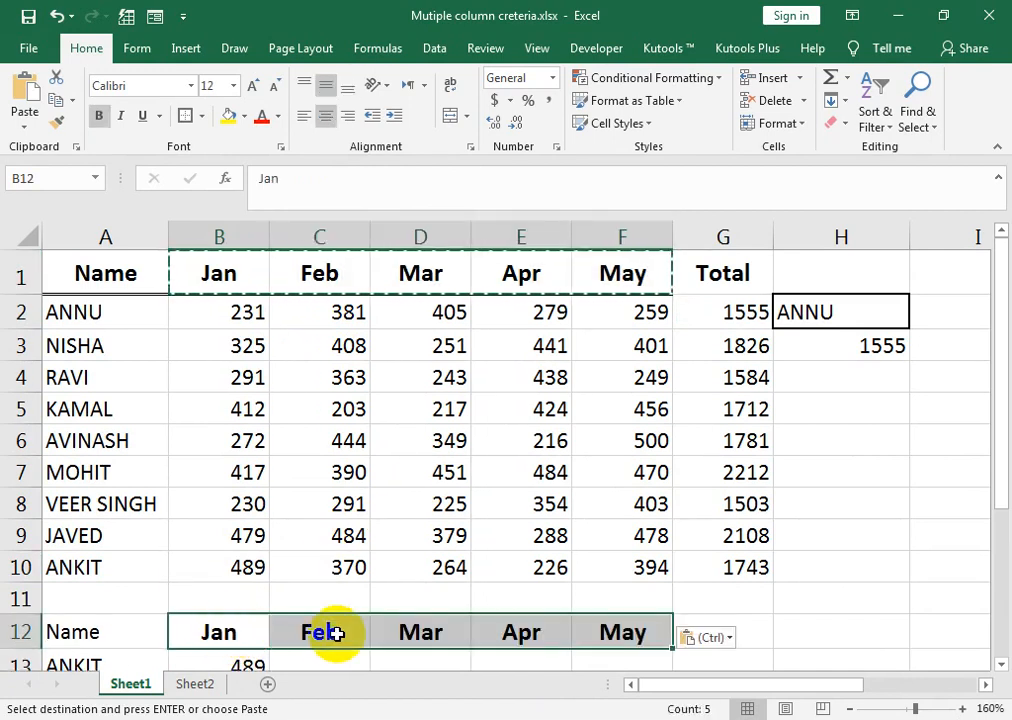
mouse_move(32, 612)
mouse_down()
mouse_move(25, 592)
mouse_move(40, 590)
mouse_up()
Lock the references in B13's VLOOKUP as $A13 and $A$1:$F$10, and enter the formula.
click(258, 640)
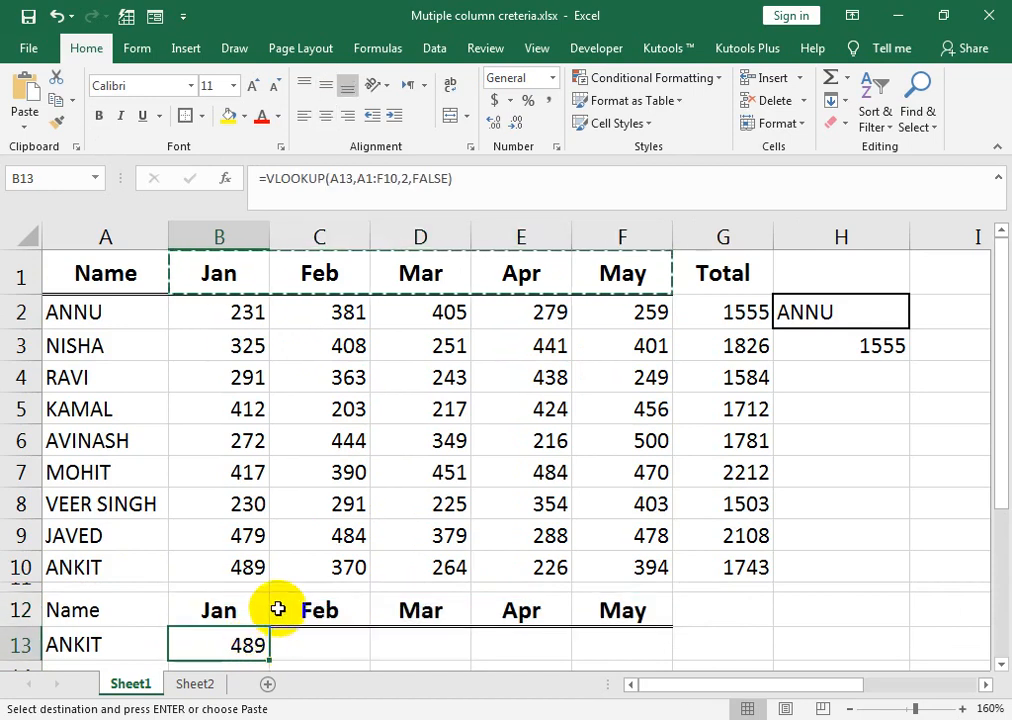
click(333, 176)
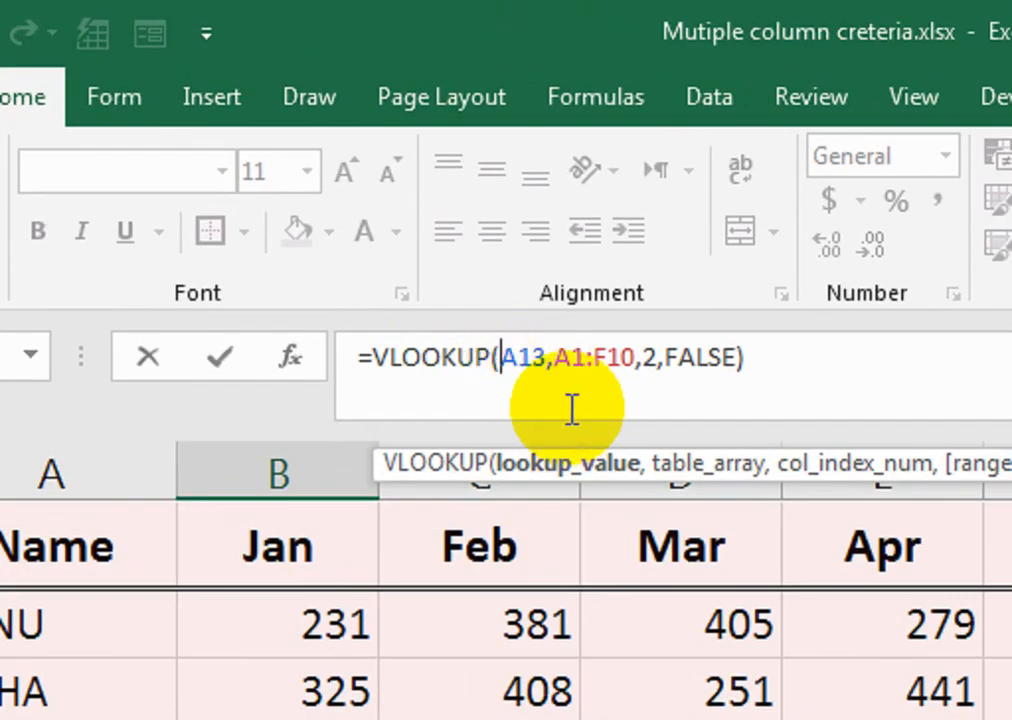
text($)
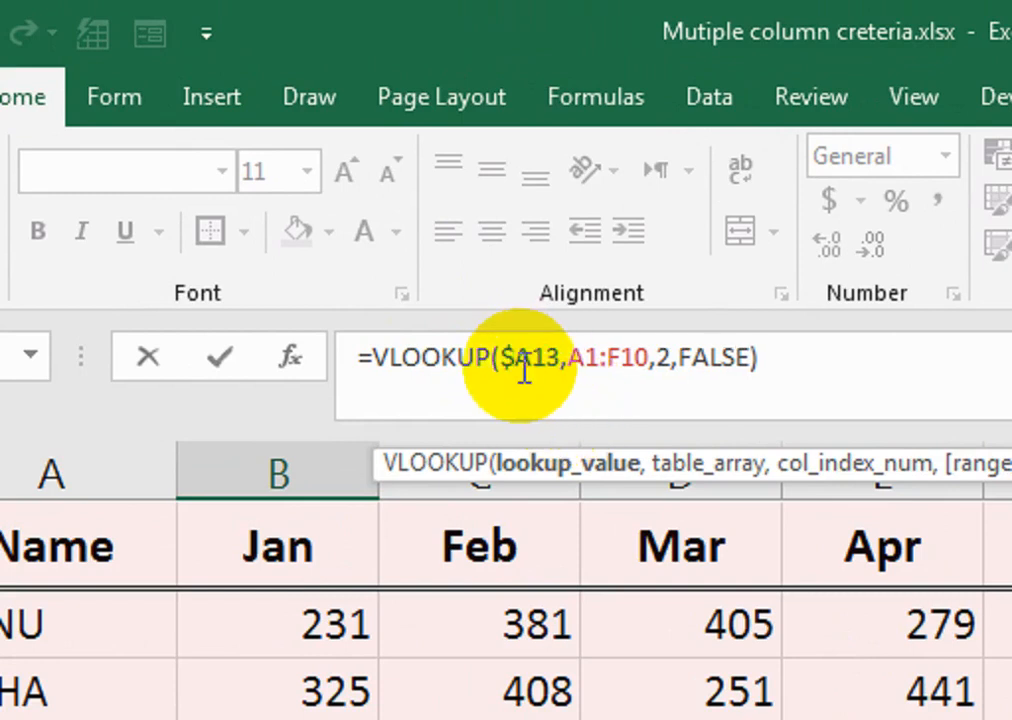
drag(650, 357, 568, 352)
key(F4)
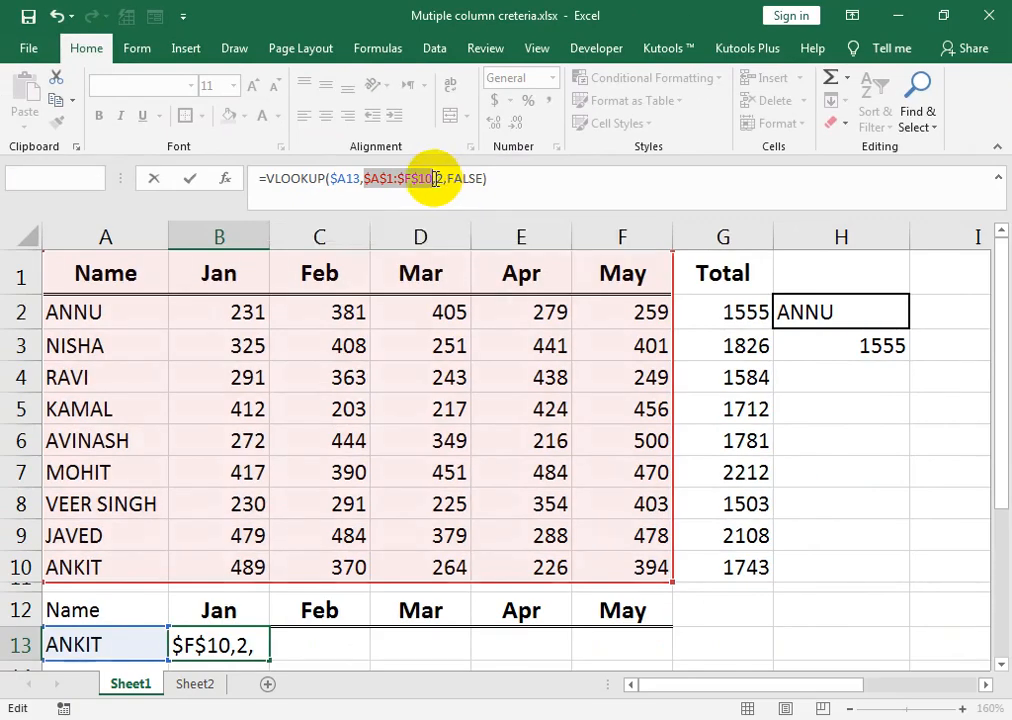
key(Return)
Fill the VLOOKUP formula from B13 across to F13.
click(245, 597)
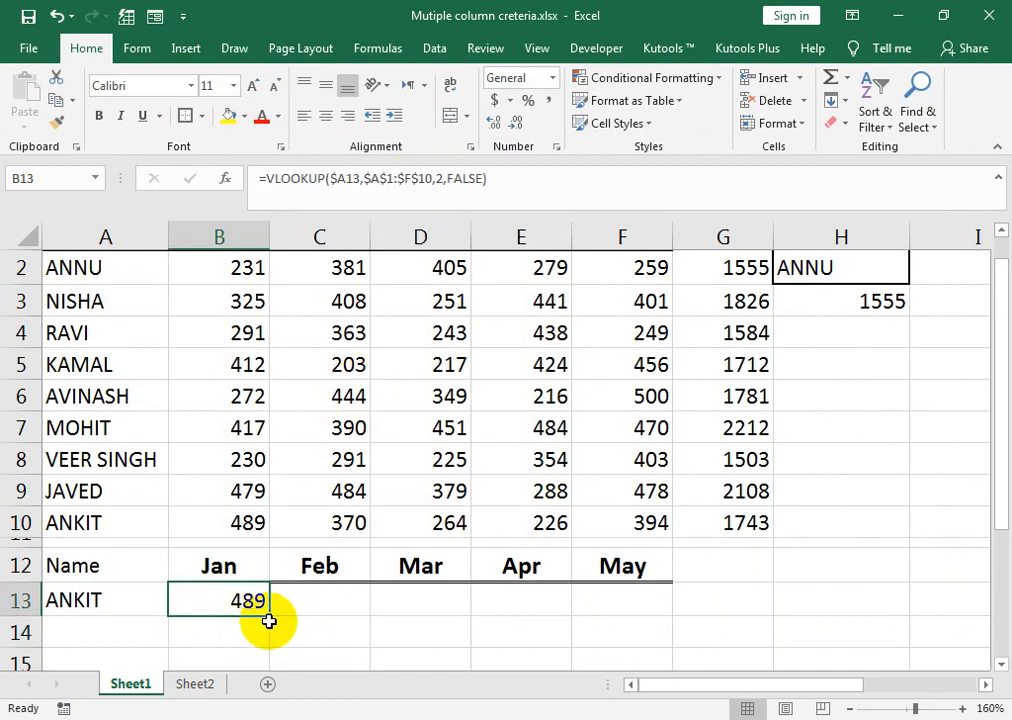
drag(270, 619, 662, 612)
mouse_move(398, 688)
click(526, 398)
Change the column index of the February VLOOKUP in C13 to 3.
double_click(328, 605)
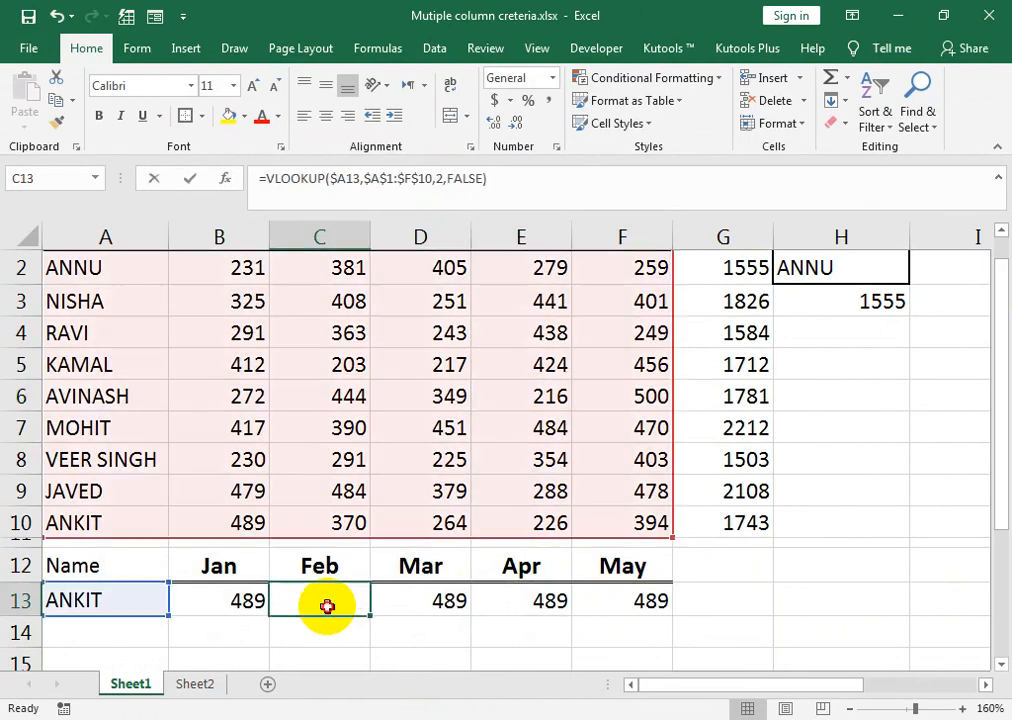
click(568, 600)
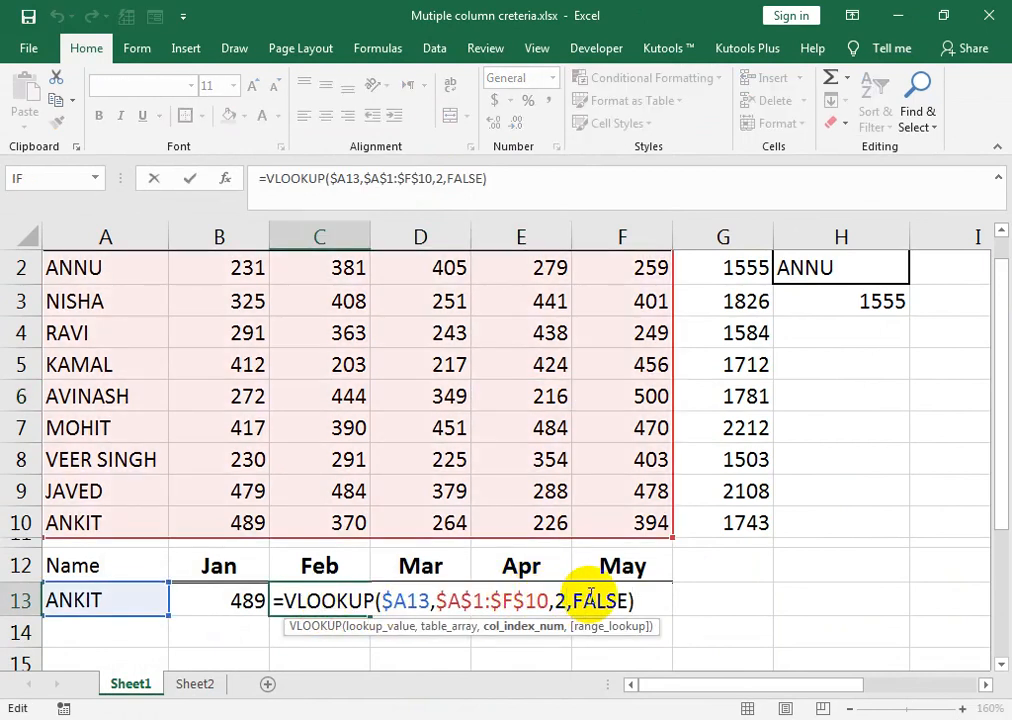
key(BackSpace)
text(3)
key(Return)
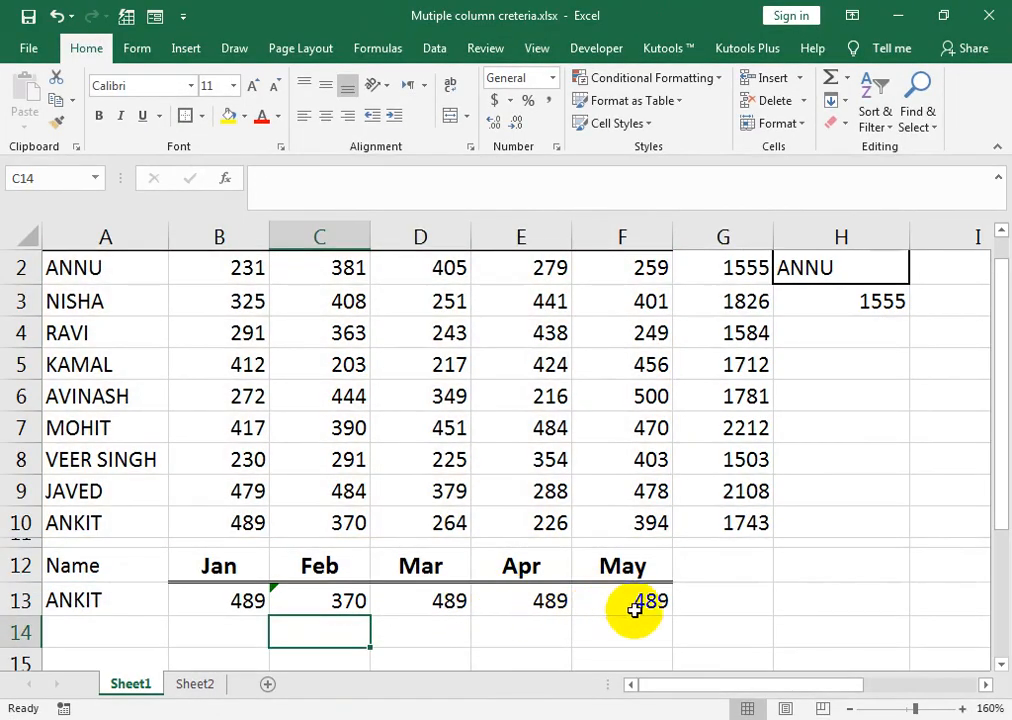
Change the column index of the March VLOOKUP in D13 to 4.
click(429, 601)
double_click(429, 601)
click(665, 600)
text(4)
key(Return)
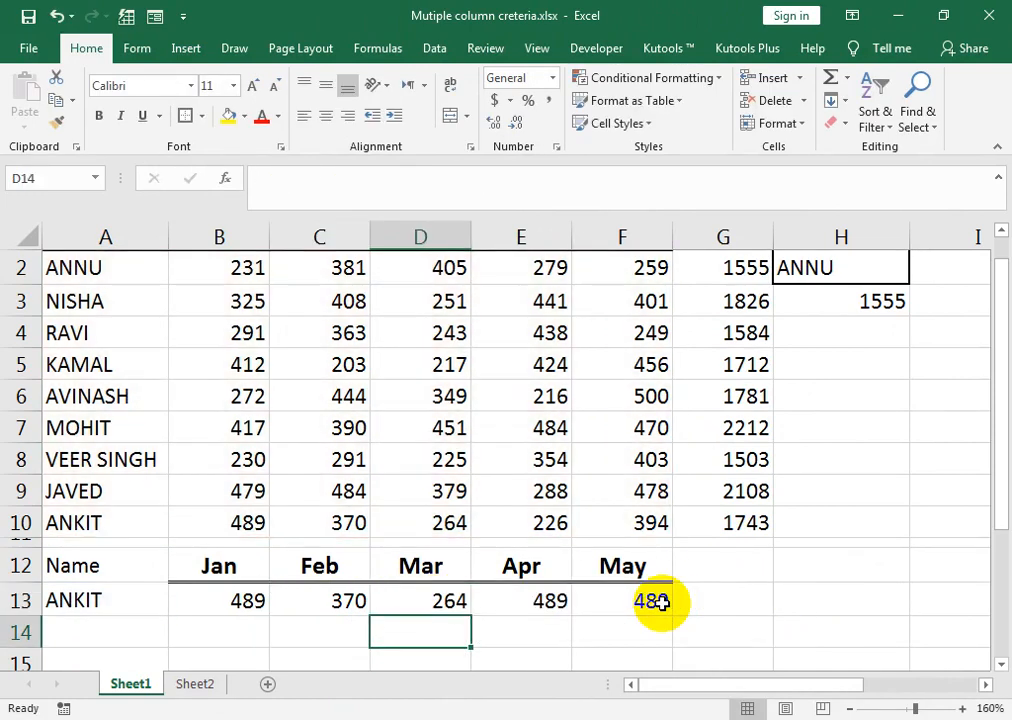
Clear the VLOOKUP formulas from C13:F13, keeping only the one in B13.
scroll(507, 559, up, 1)
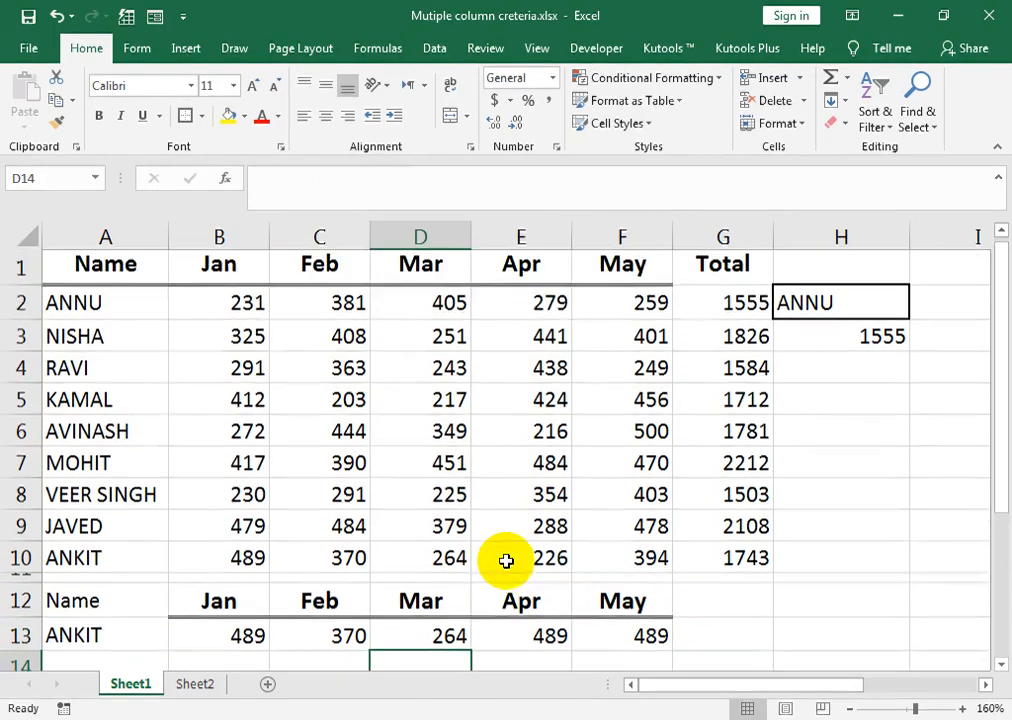
click(357, 664)
click(338, 645)
drag(430, 645, 604, 647)
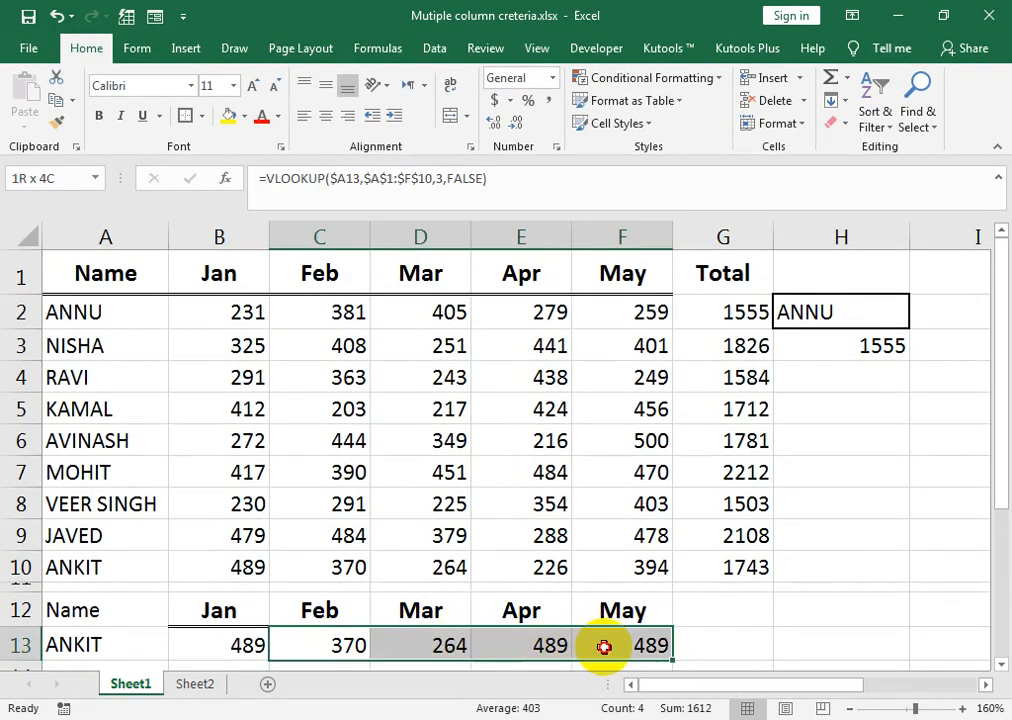
key(Delete)
Replace the column index 2 in B13's VLOOKUP with the array {2,3,4,5,6}.
click(231, 643)
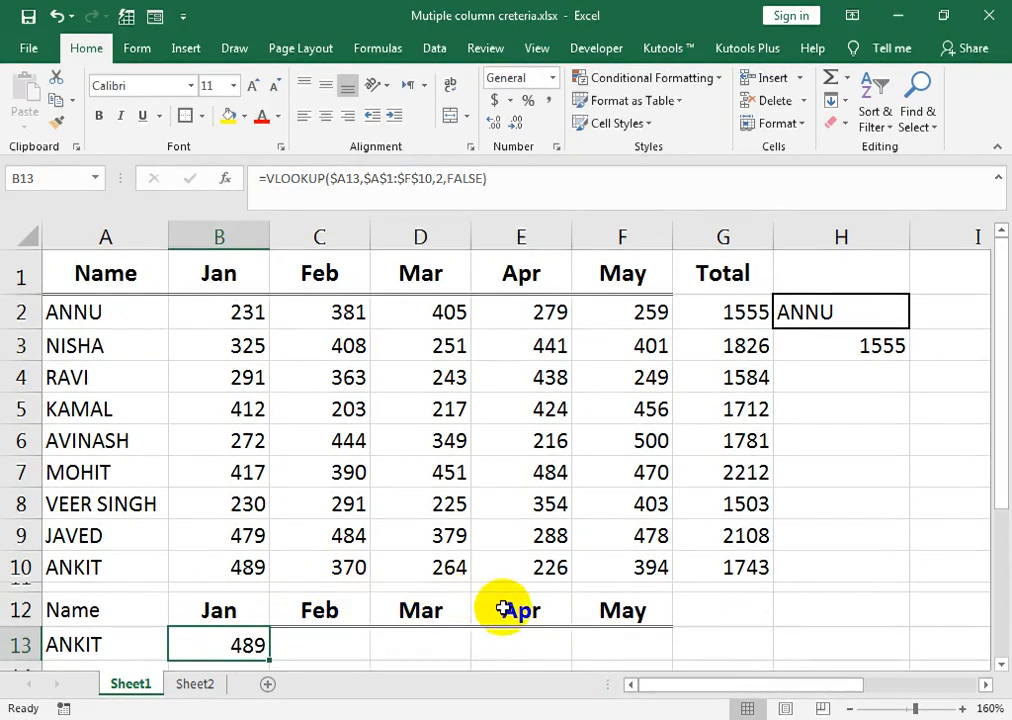
double_click(236, 643)
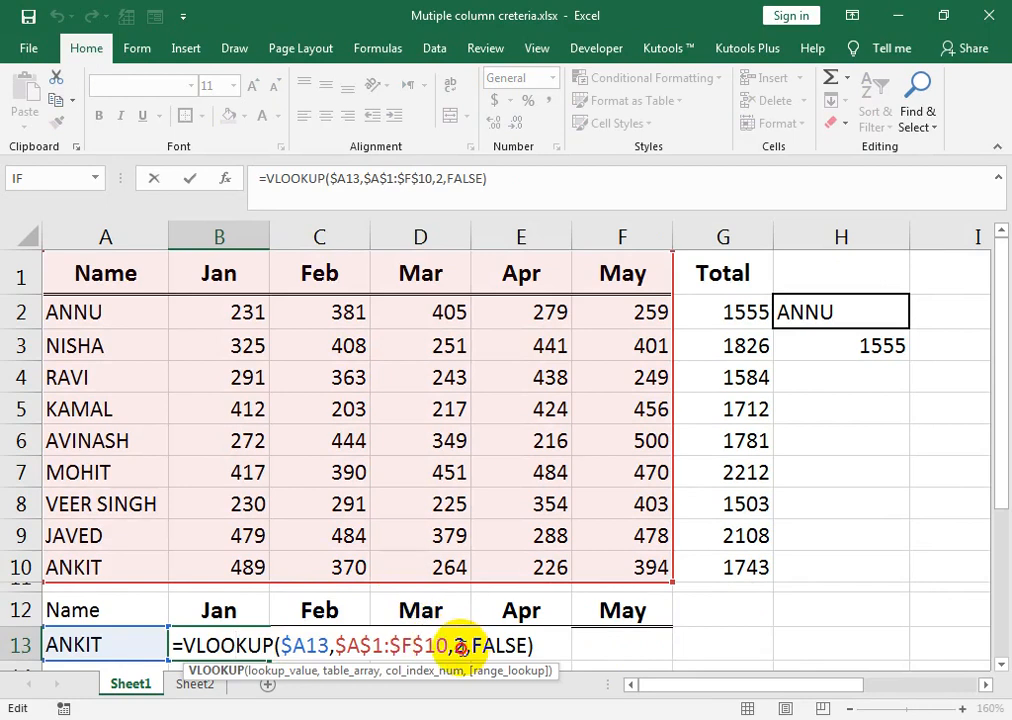
double_click(459, 646)
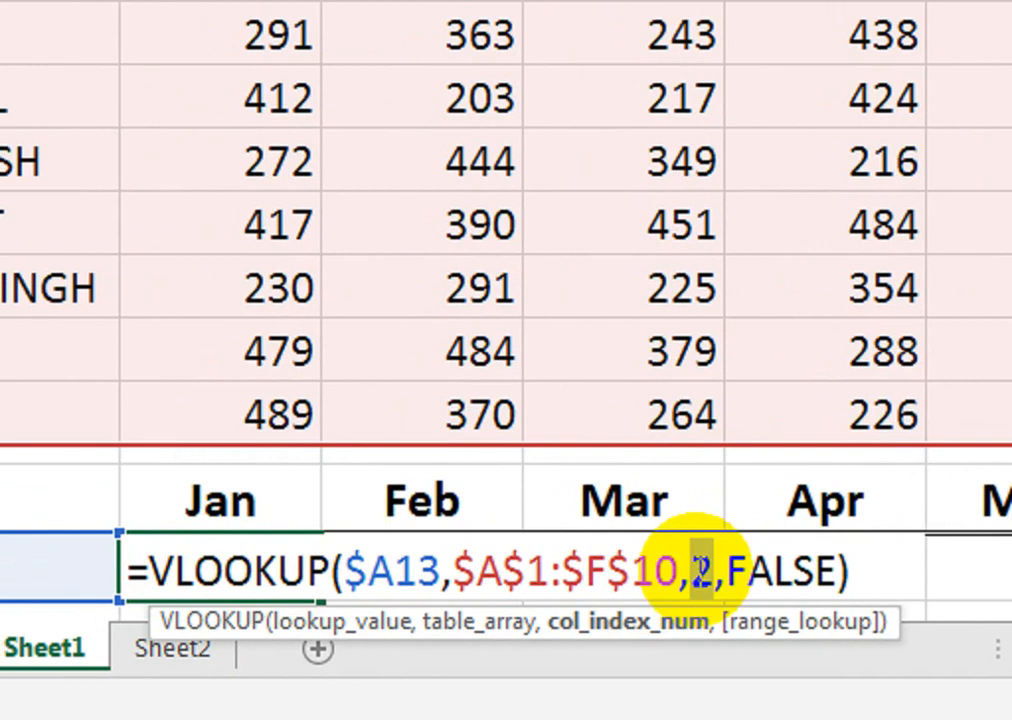
text({)
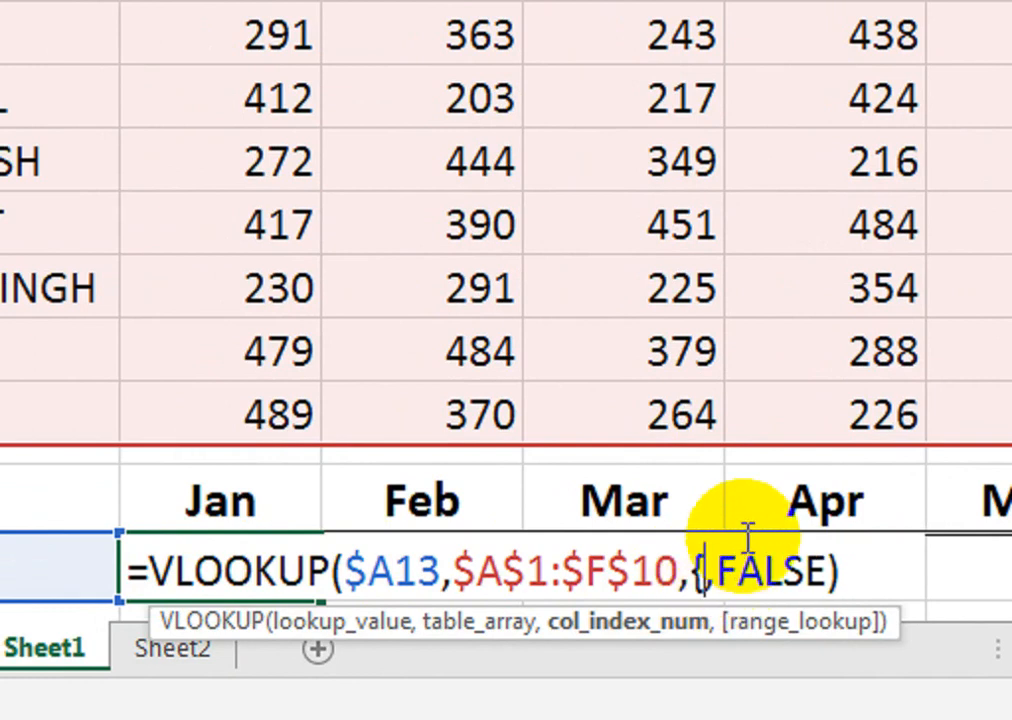
text(2)
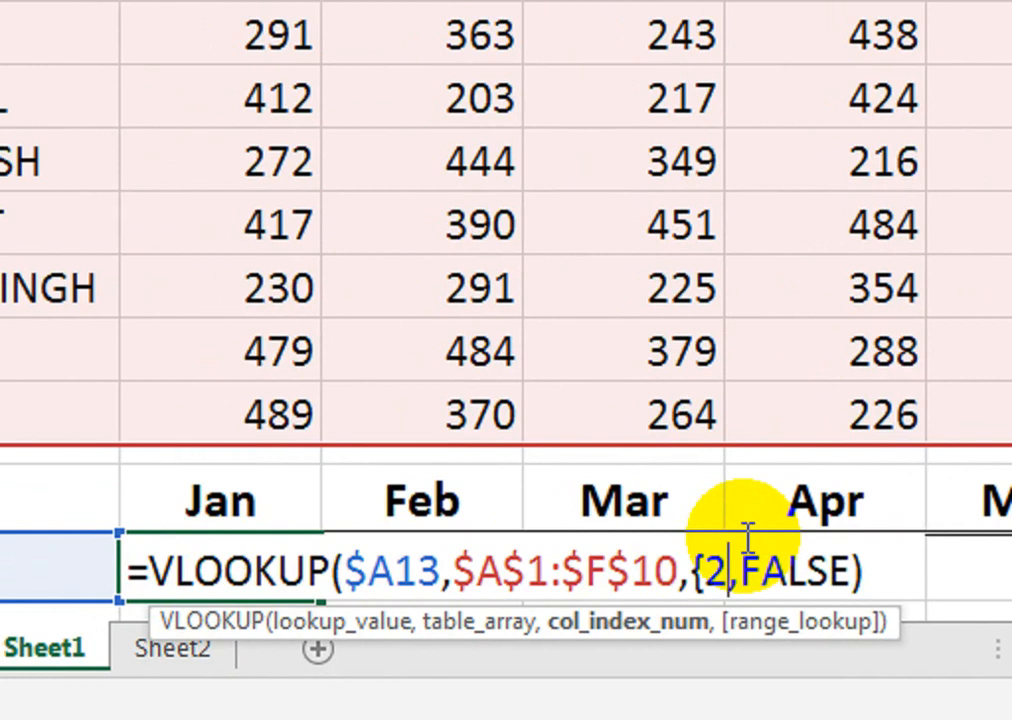
text(,2)
key(BackSpace)
text(3,4,5,6},)
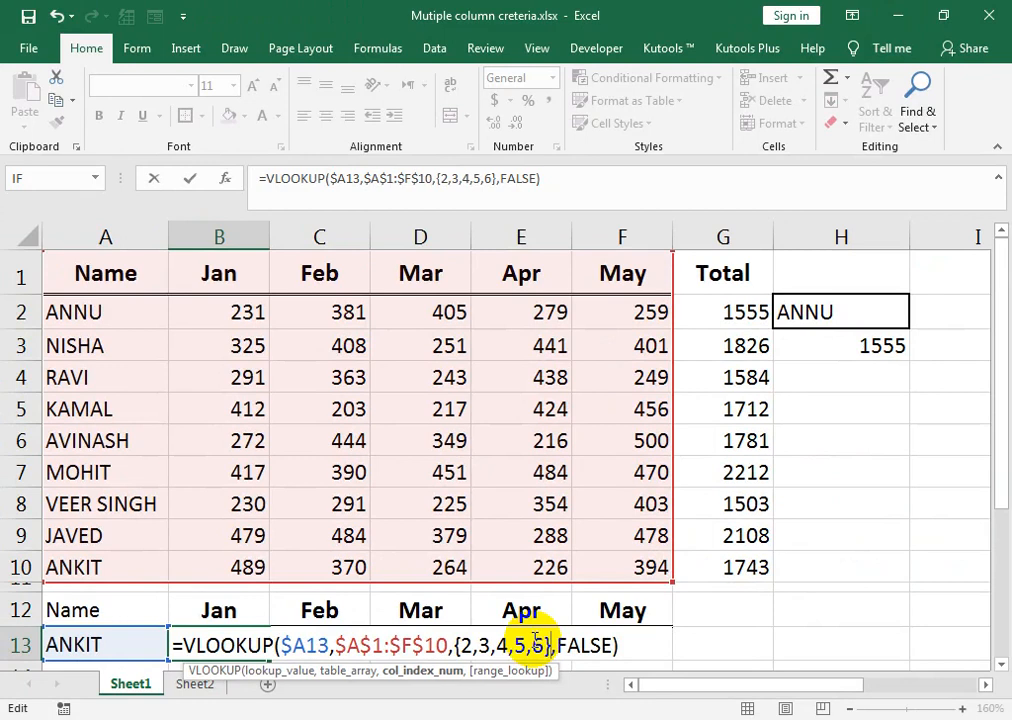
Enter B13's VLOOKUP with column indexes {2,3,4,5,6} as one array formula across B13:F13.
key(Return)
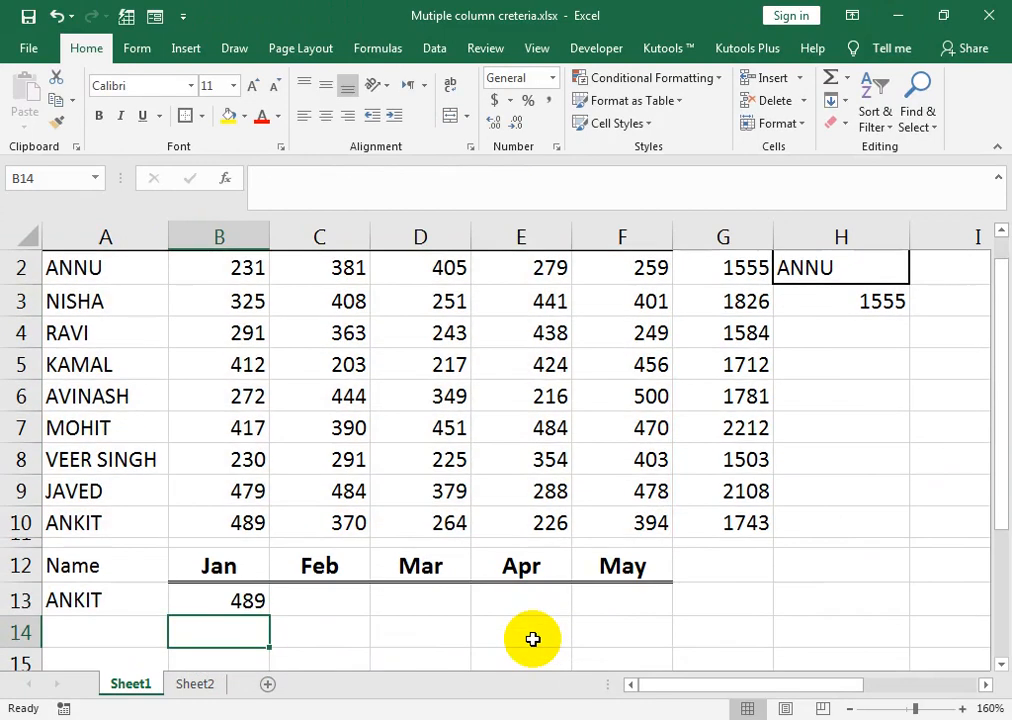
key(Up)
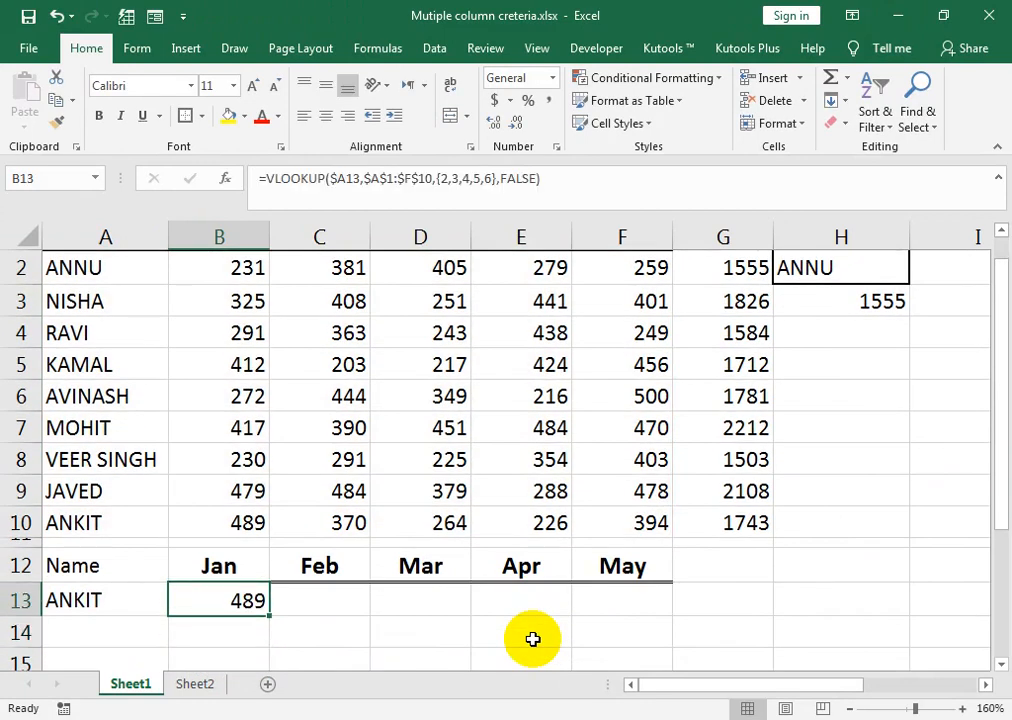
key(shift+Right)
key(shift+Right)
key(shift+Right)
key(shift+Right)
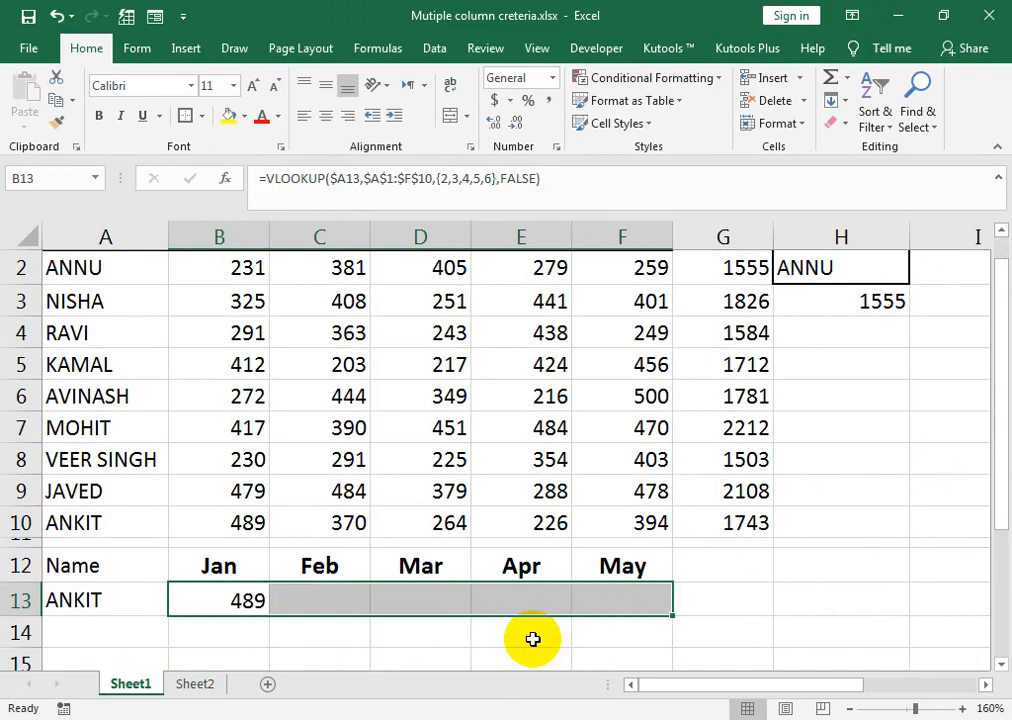
scroll(528, 635, up, 1)
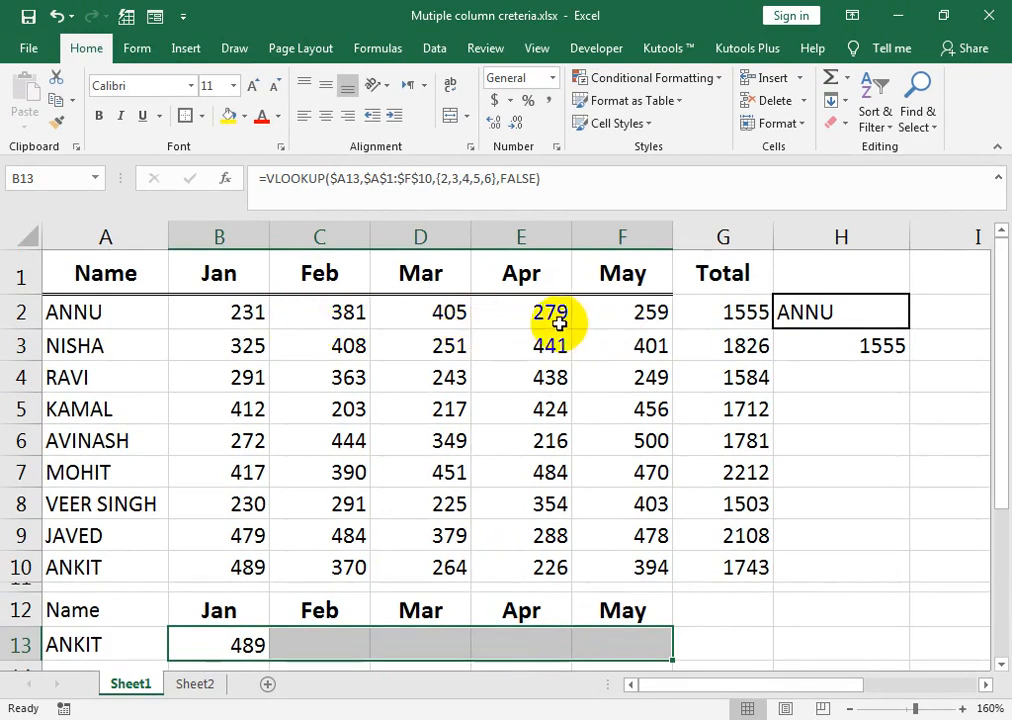
click(228, 647)
drag(231, 648, 601, 646)
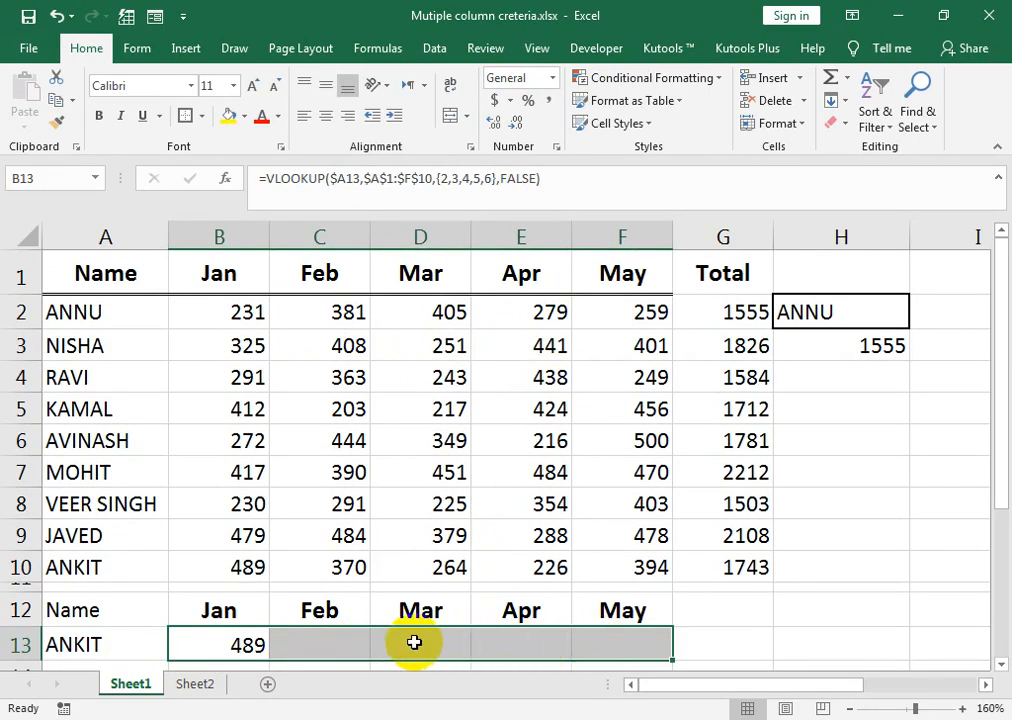
key(F2)
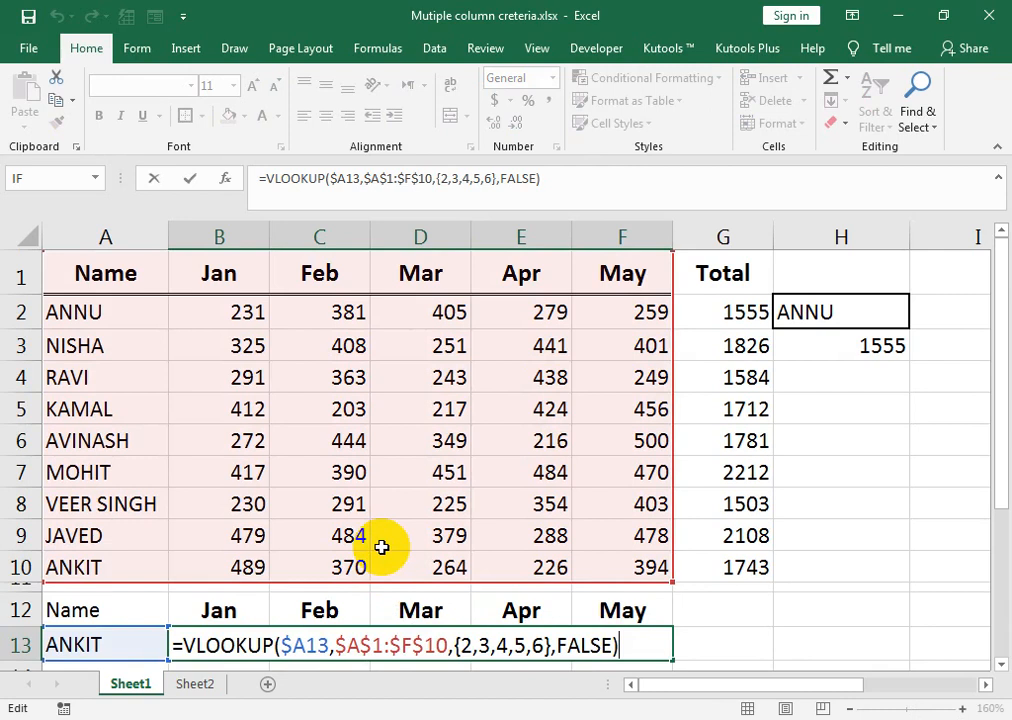
key(ctrl+shift+Return)
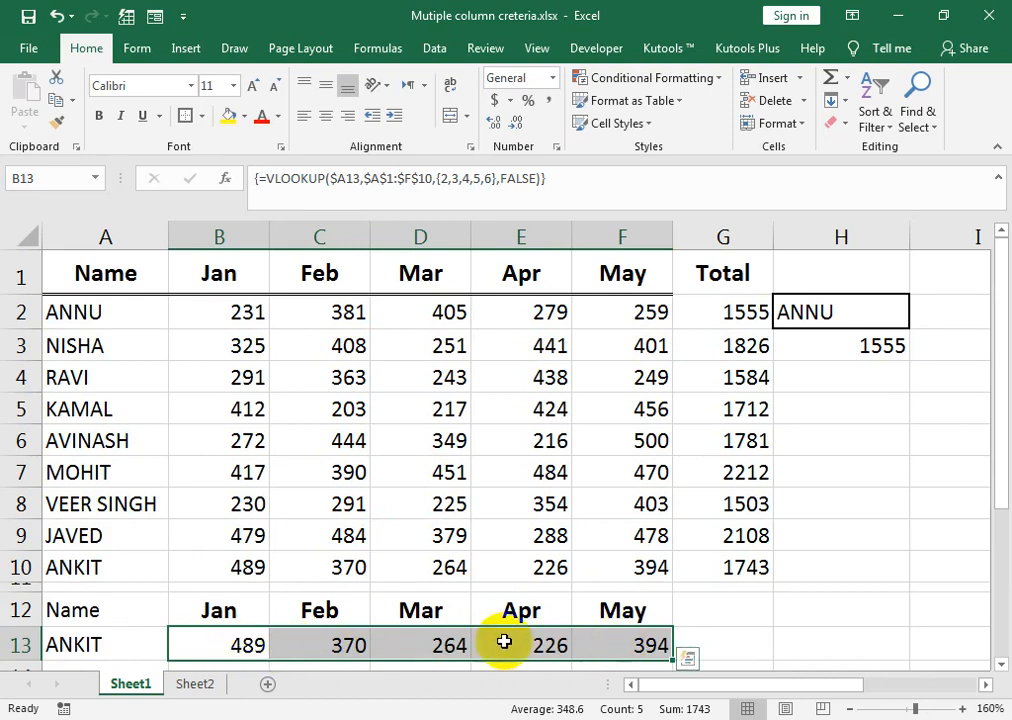
Replace the lookup name in A13 with the name listed in A9.
click(124, 637)
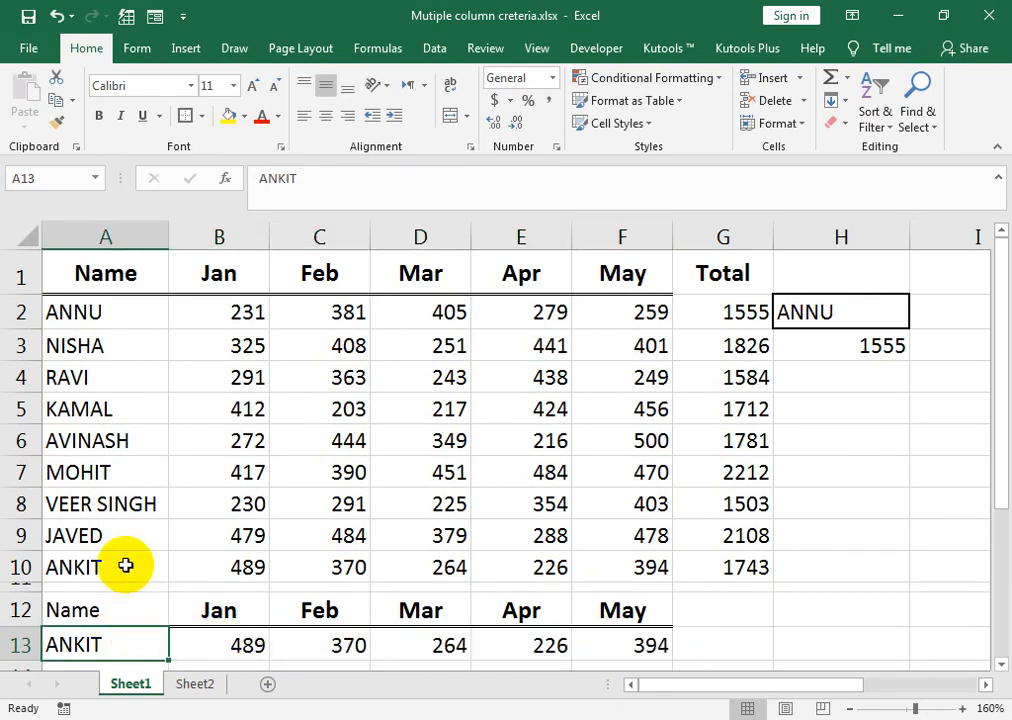
text(javed)
key(Return)
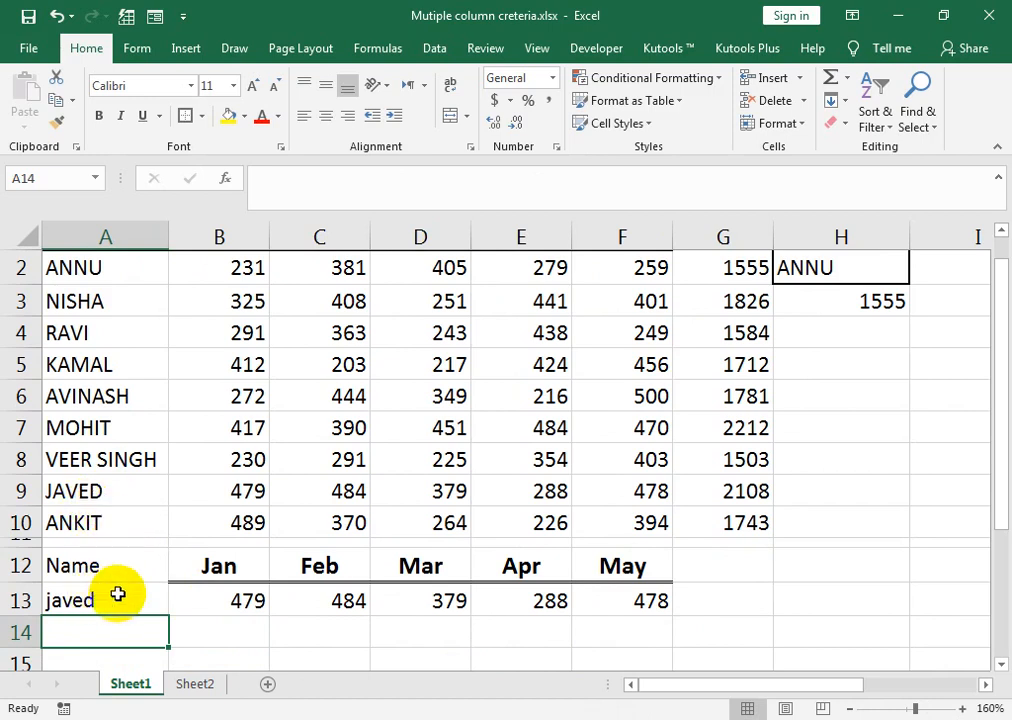
scroll(470, 545, up, 1)
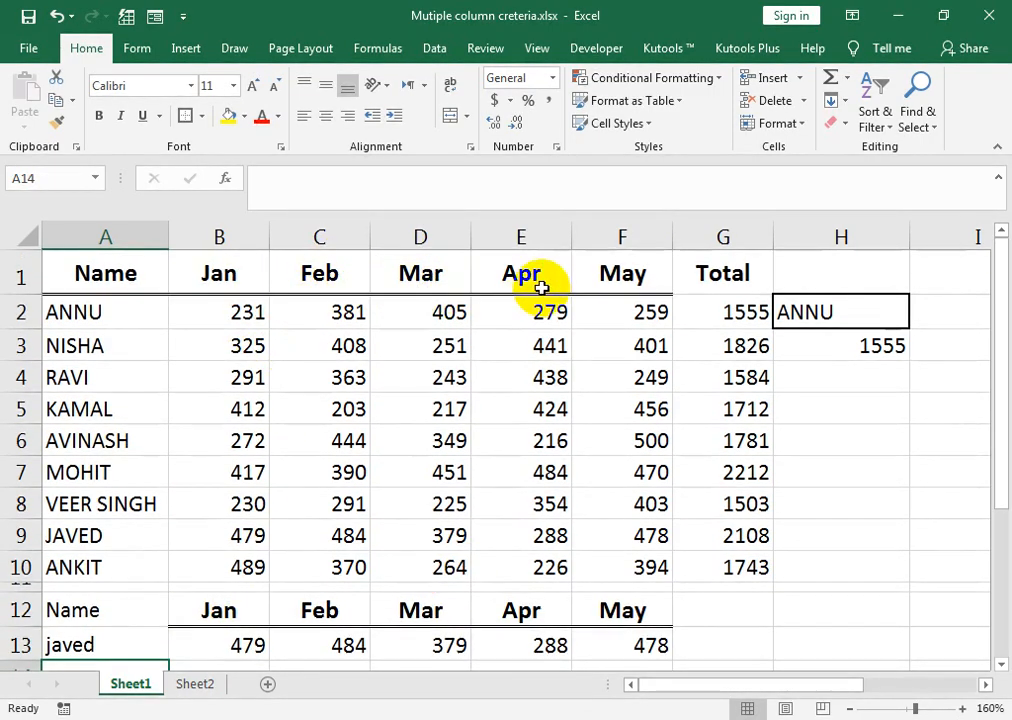
Try to confirm B13's formula as a normal formula, and re-enter it as an array formula.
double_click(237, 643)
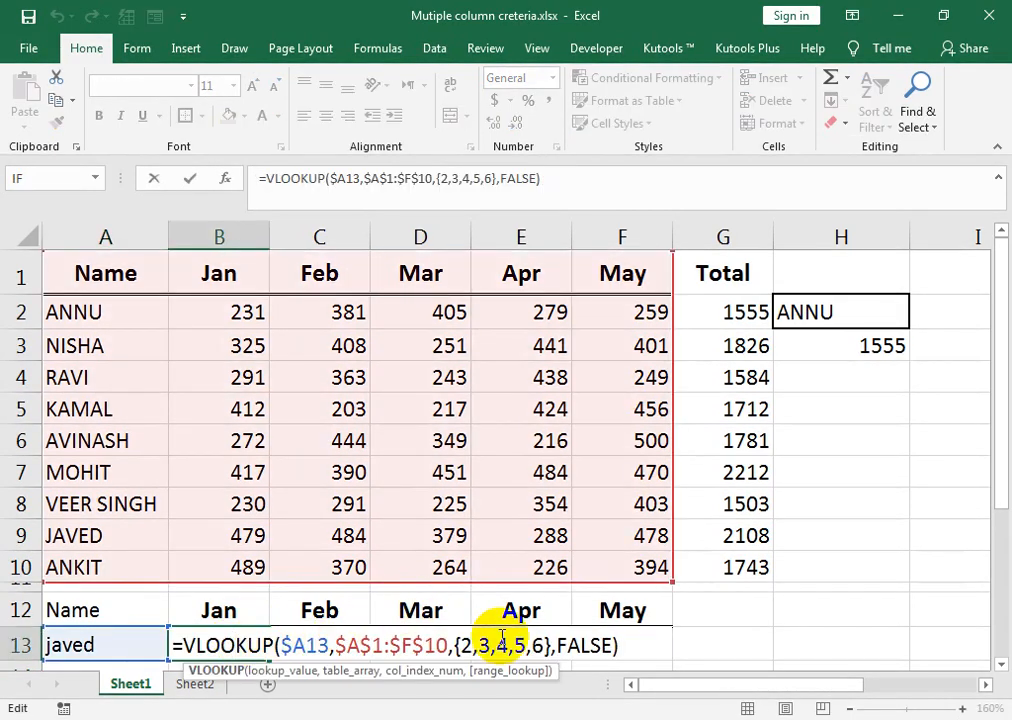
key(Return)
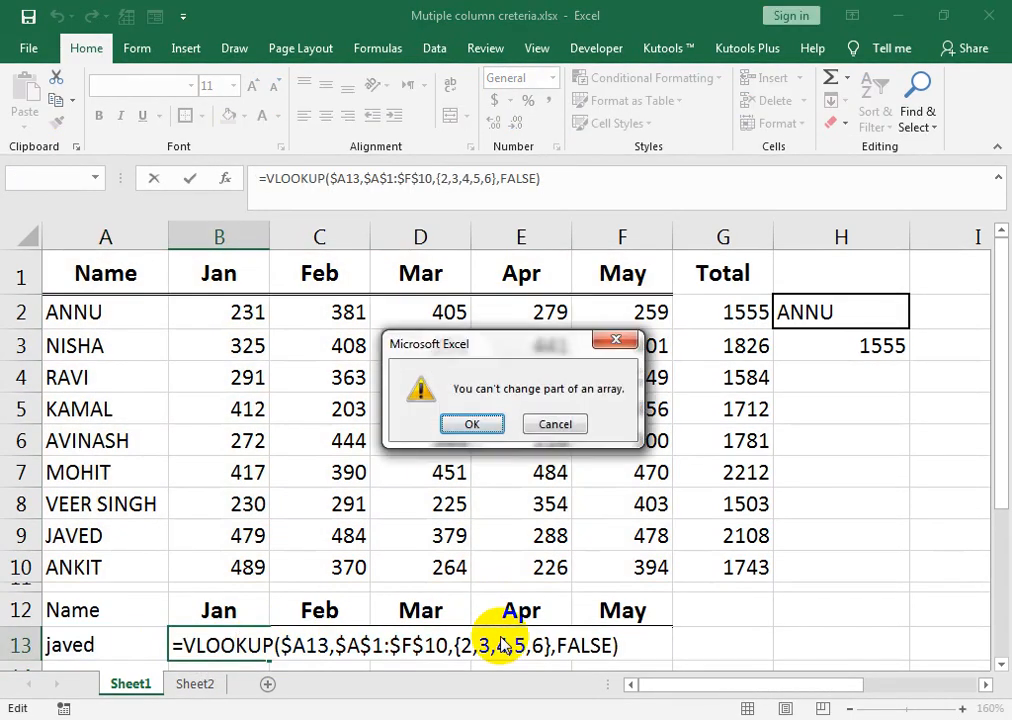
key(Return)
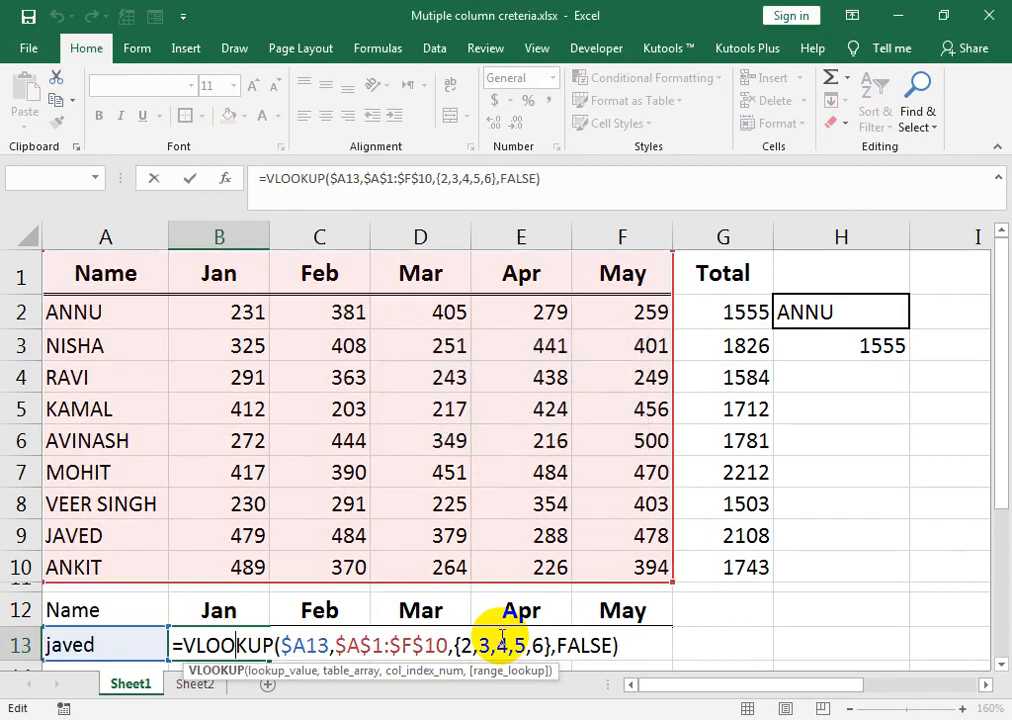
key(ctrl+shift+Return)
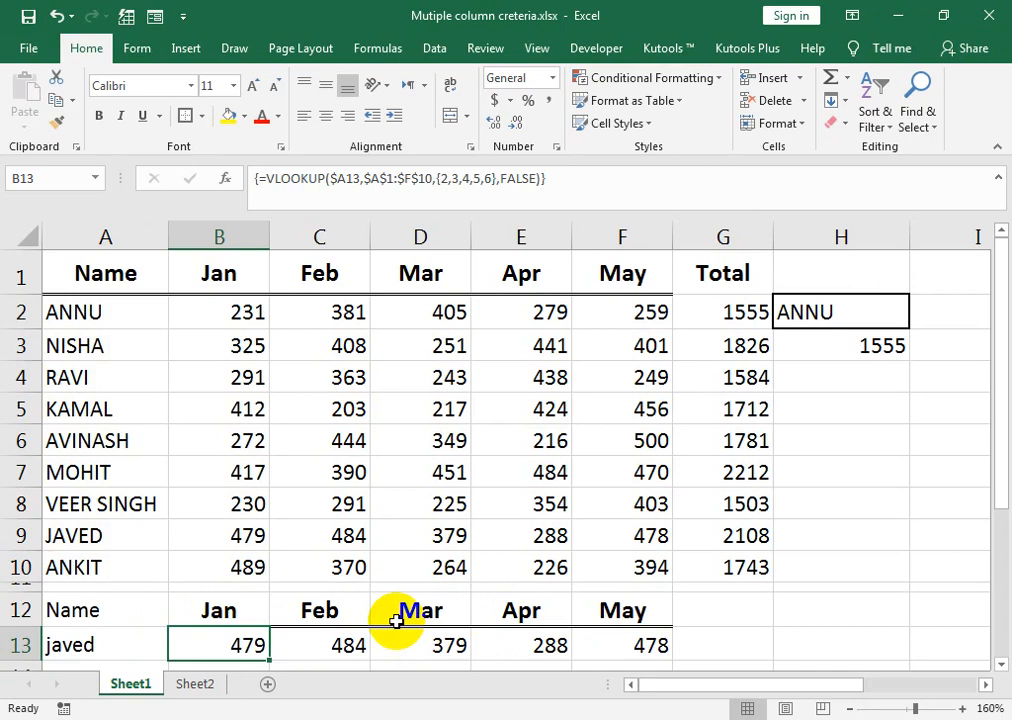
Try to delete only the April cell E13 from the array formula range B13:F13.
click(509, 643)
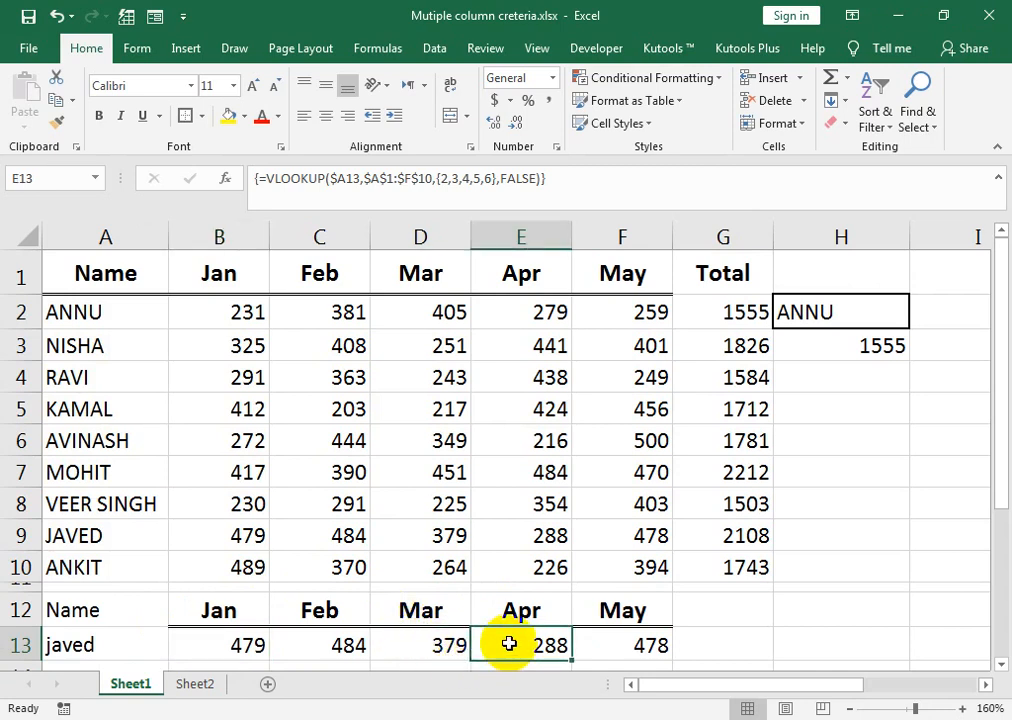
key(Delete)
click(511, 428)
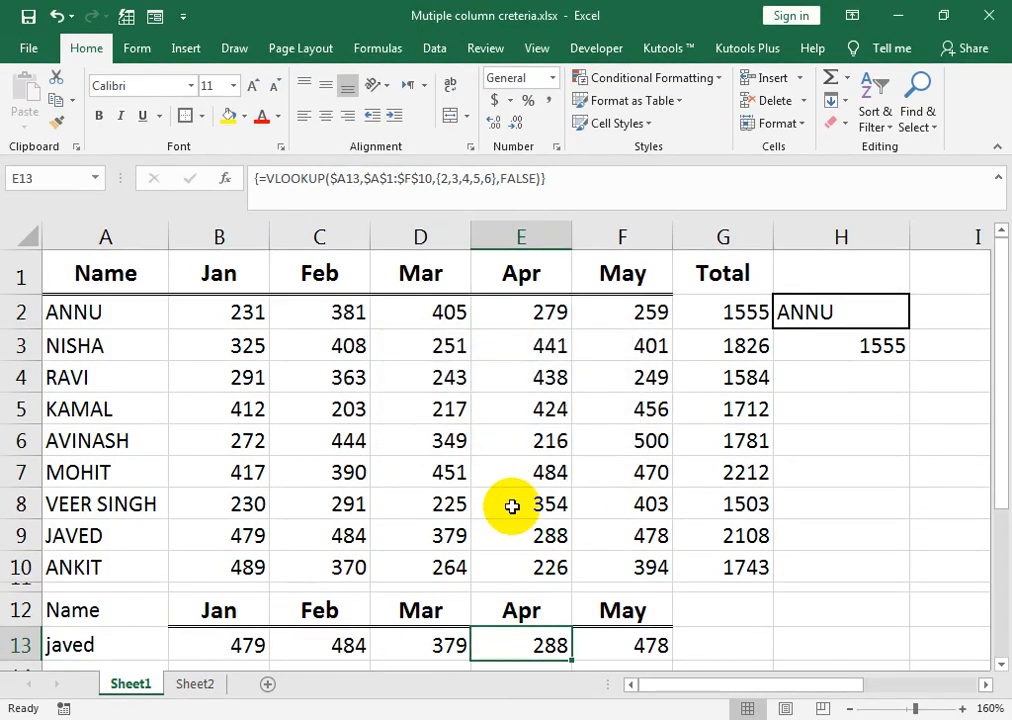
drag(590, 648, 210, 643)
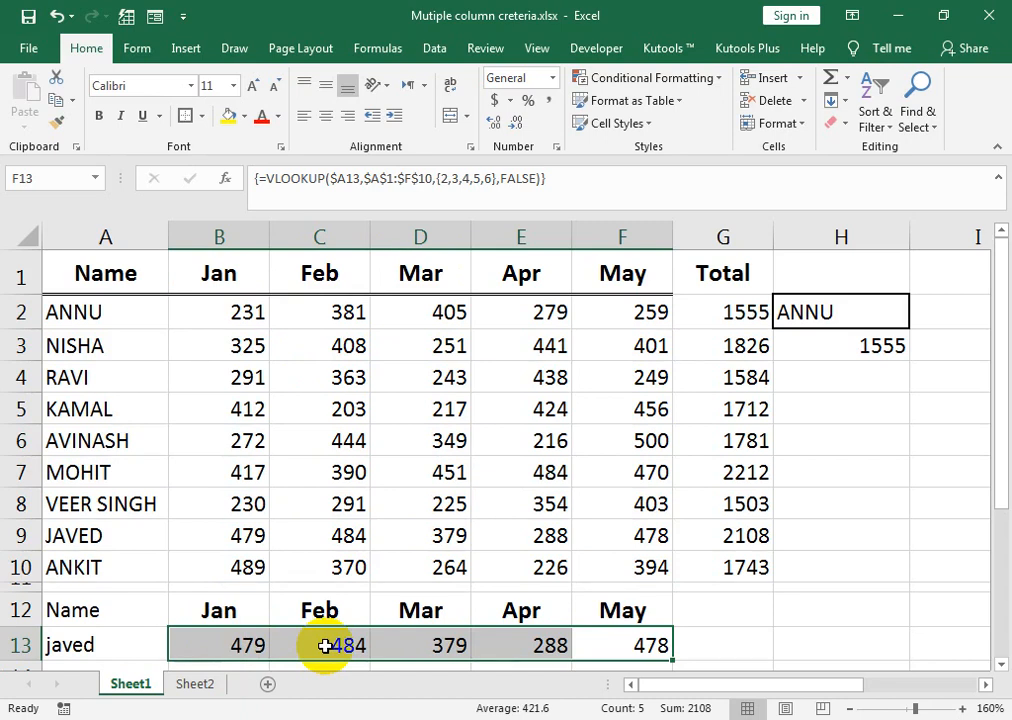
Copy the header row A12:F12 to row 15, starting at A15.
click(244, 607)
scroll(238, 608, down, 1)
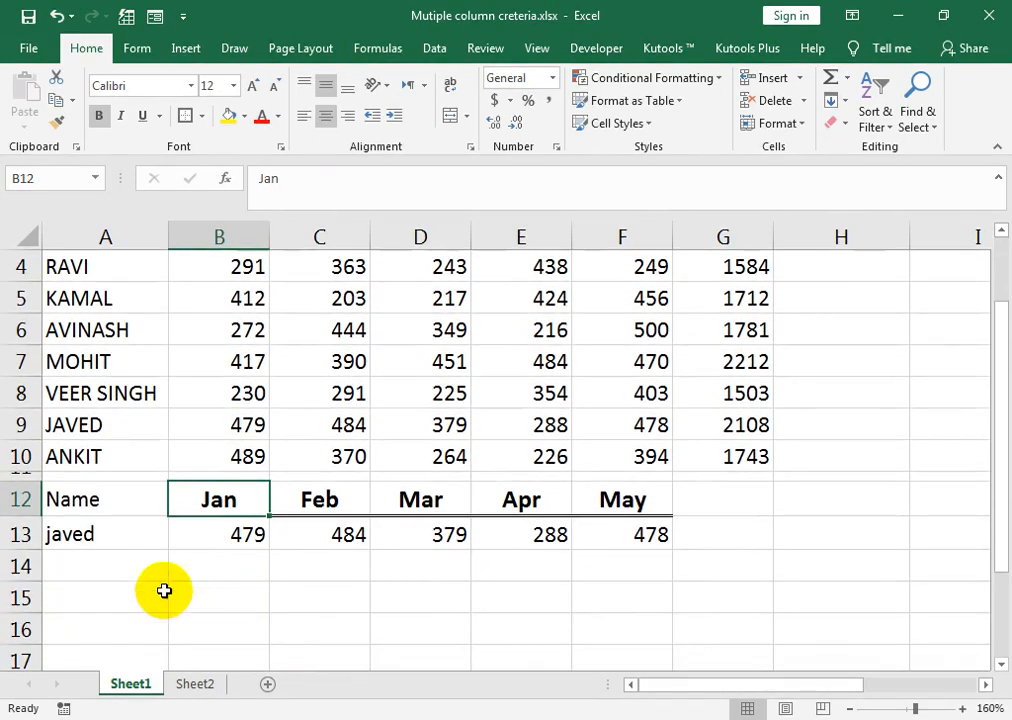
drag(117, 486, 586, 505)
key(ctrl+c)
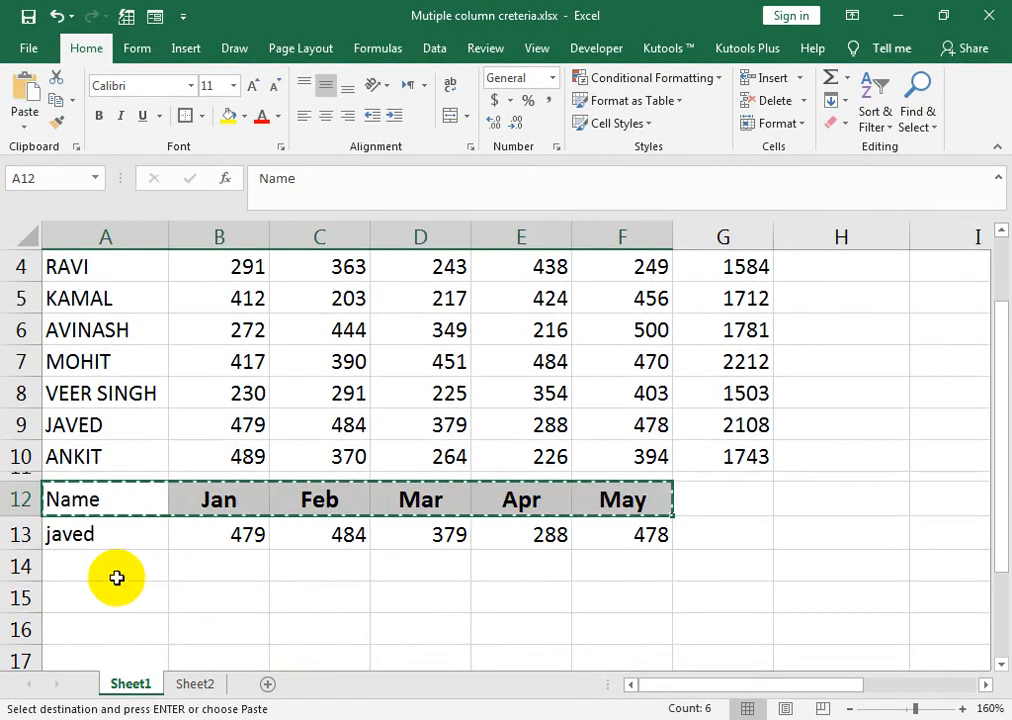
click(120, 590)
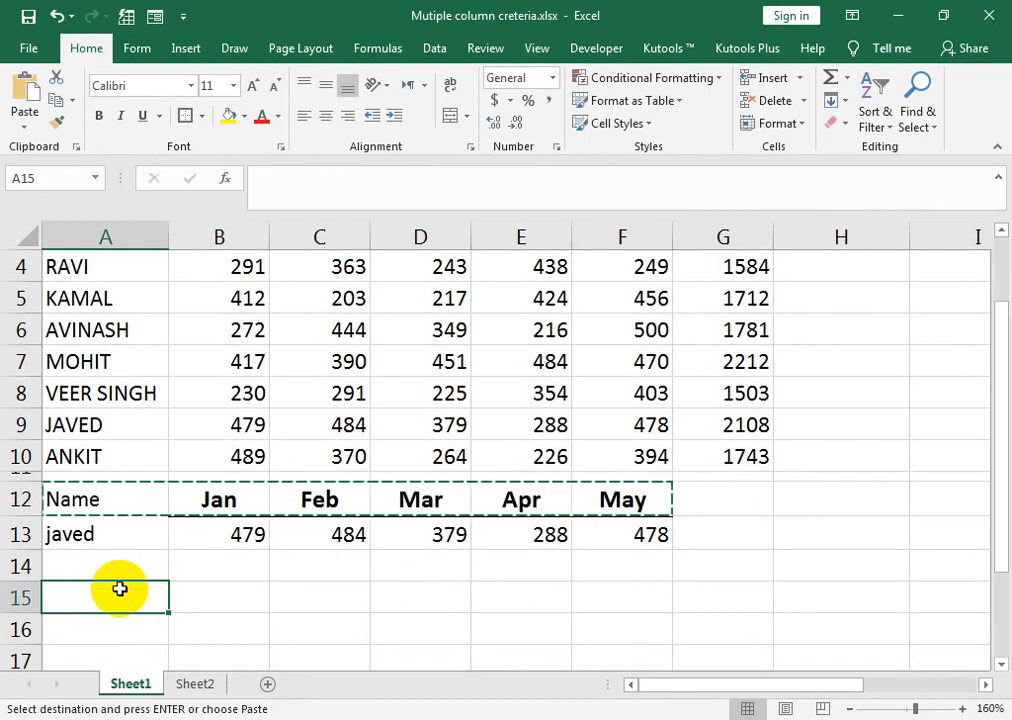
key(ctrl+v)
Copy the name in A9 into A16 under the new Name header.
click(141, 629)
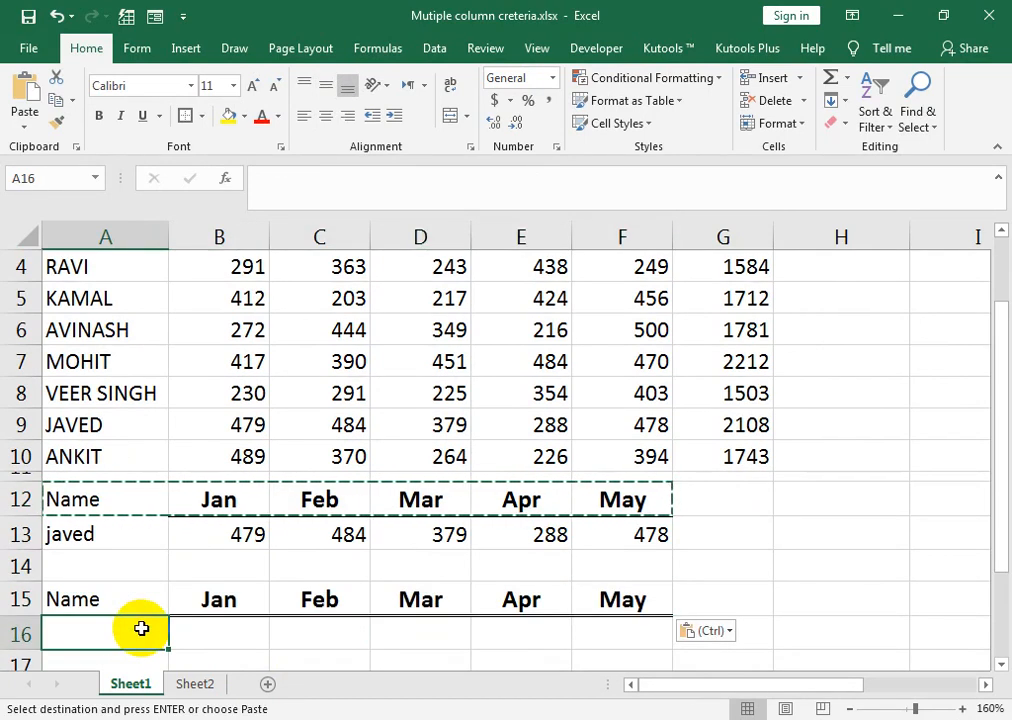
key(ctrl)
click(106, 425)
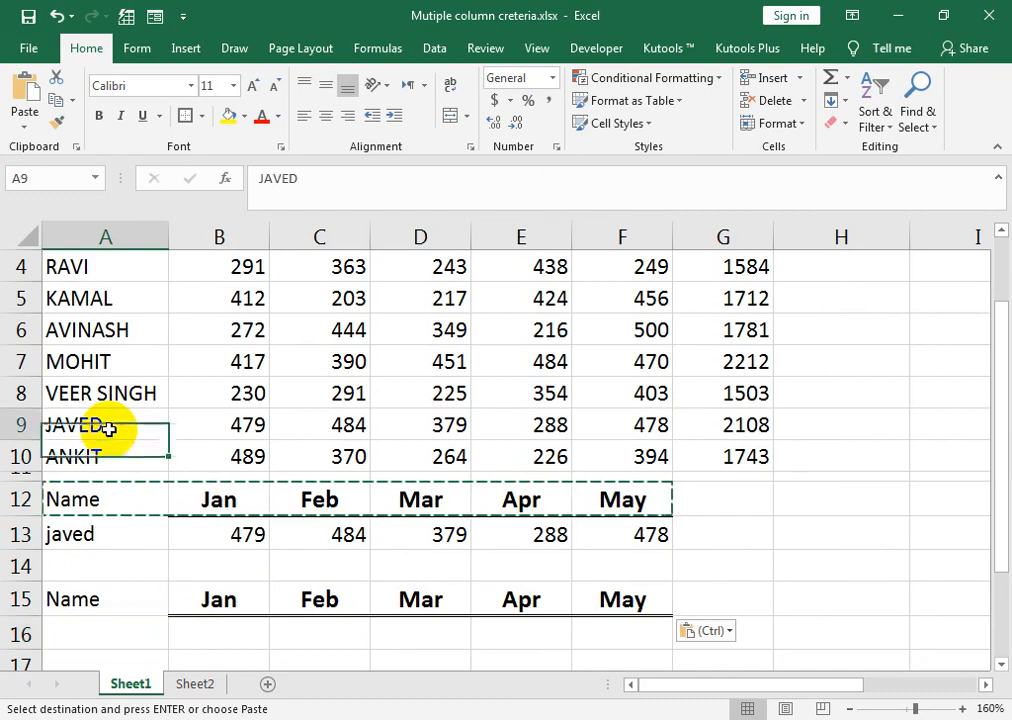
key(ctrl+c)
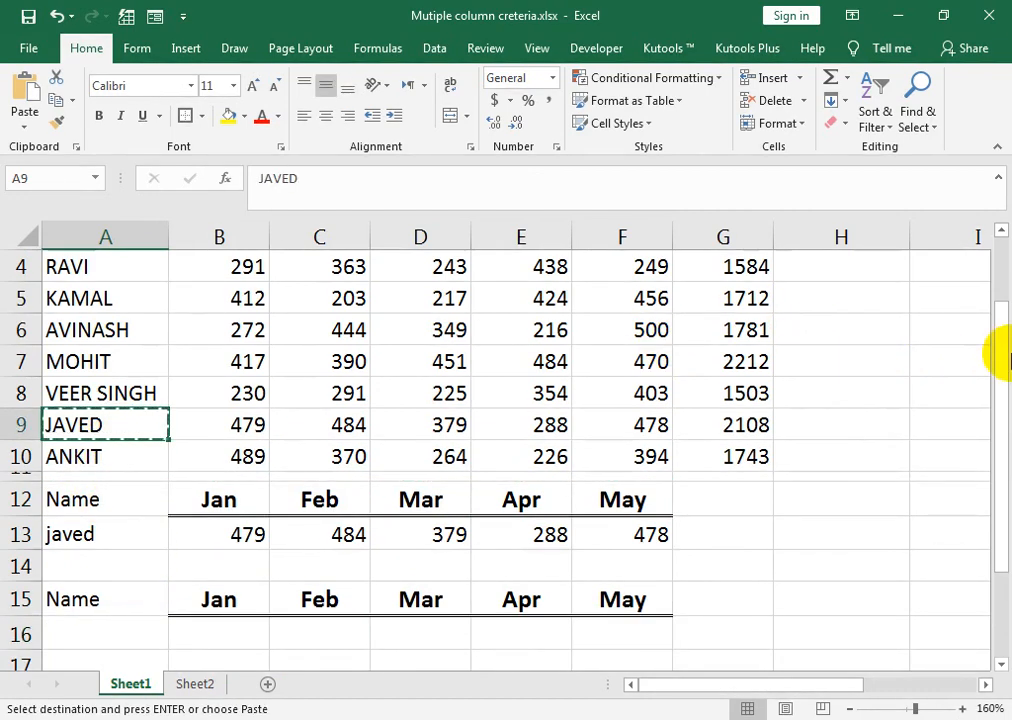
drag(996, 318, 1003, 255)
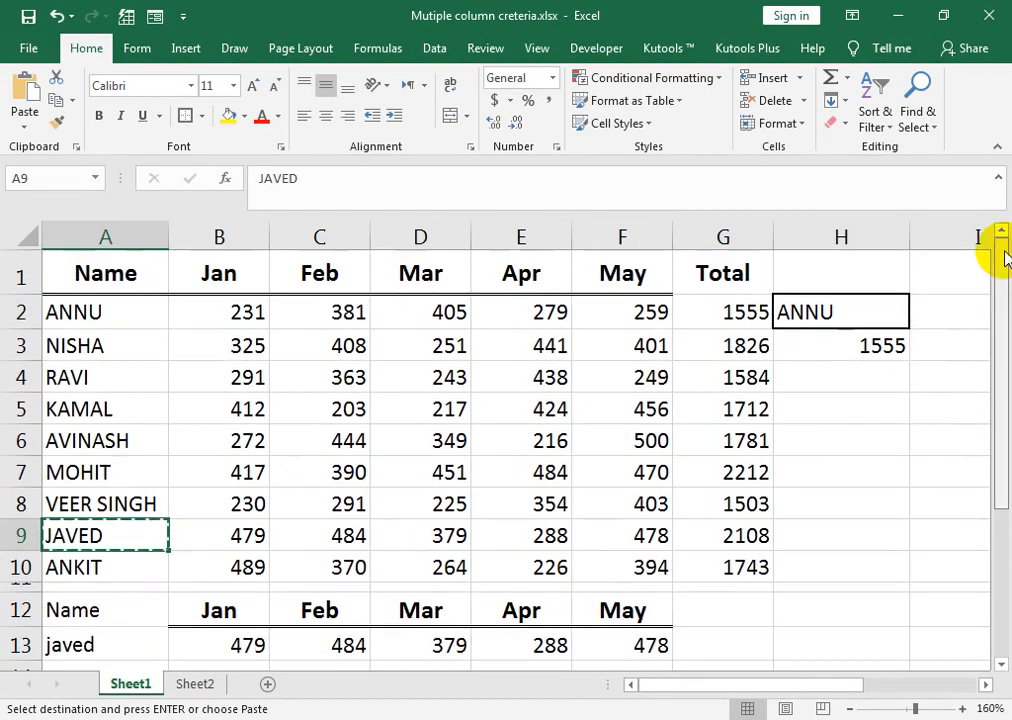
click(878, 316)
click(917, 320)
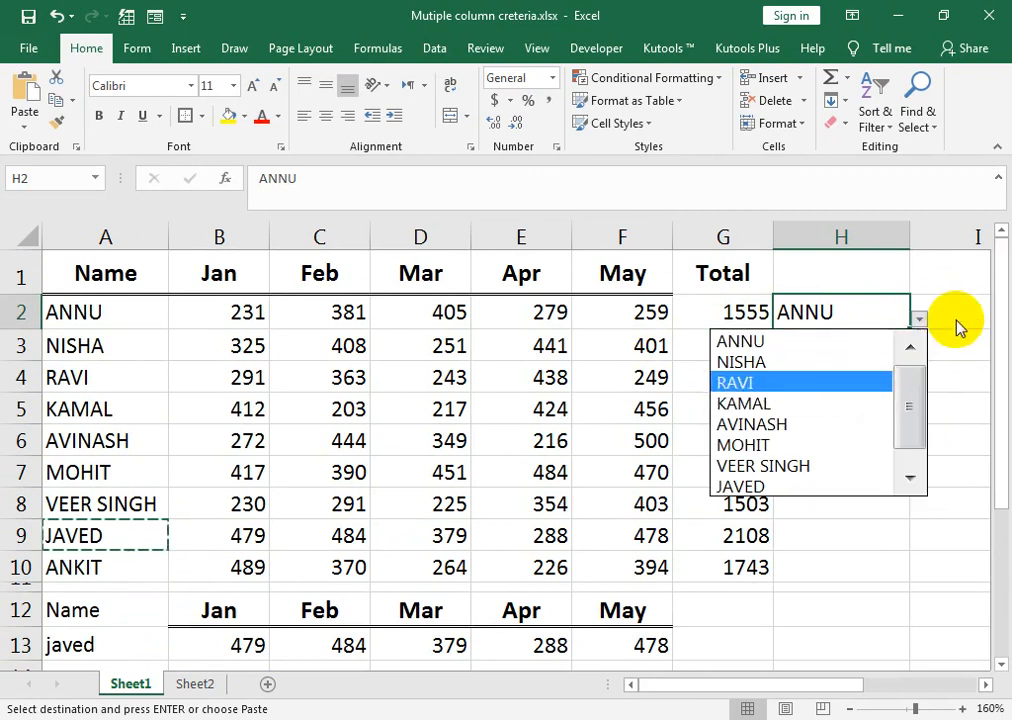
click(956, 335)
drag(1001, 318, 1006, 394)
click(129, 591)
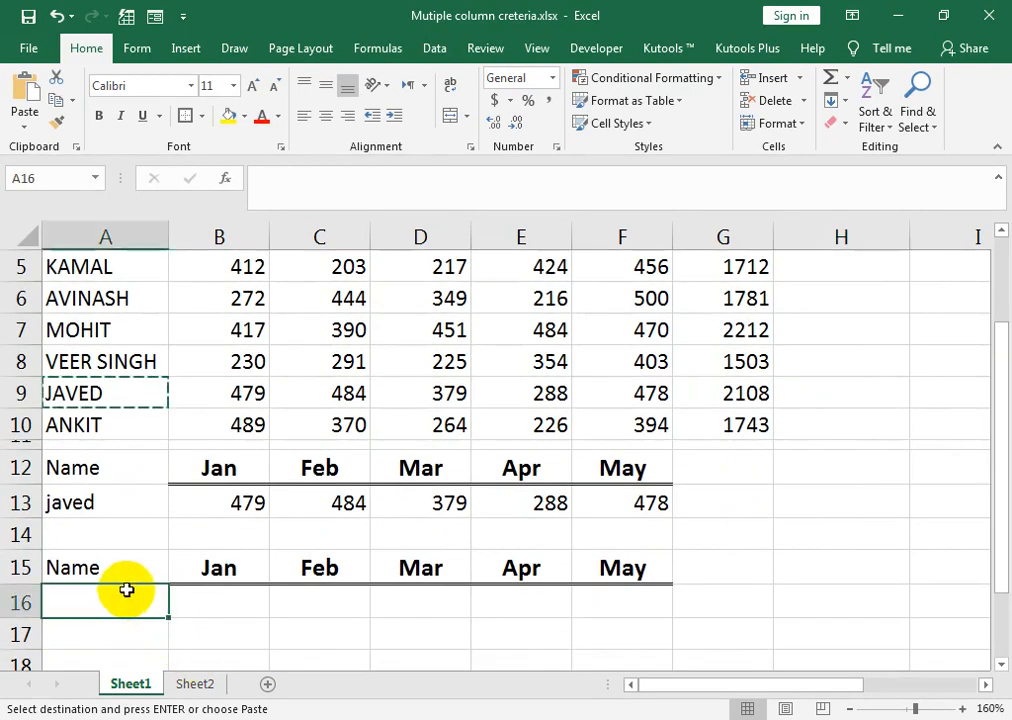
key(ctrl+v)
Enter =VLOOKUP(A16,A1:F10,2,FALSE) in B16 for the January value.
click(244, 611)
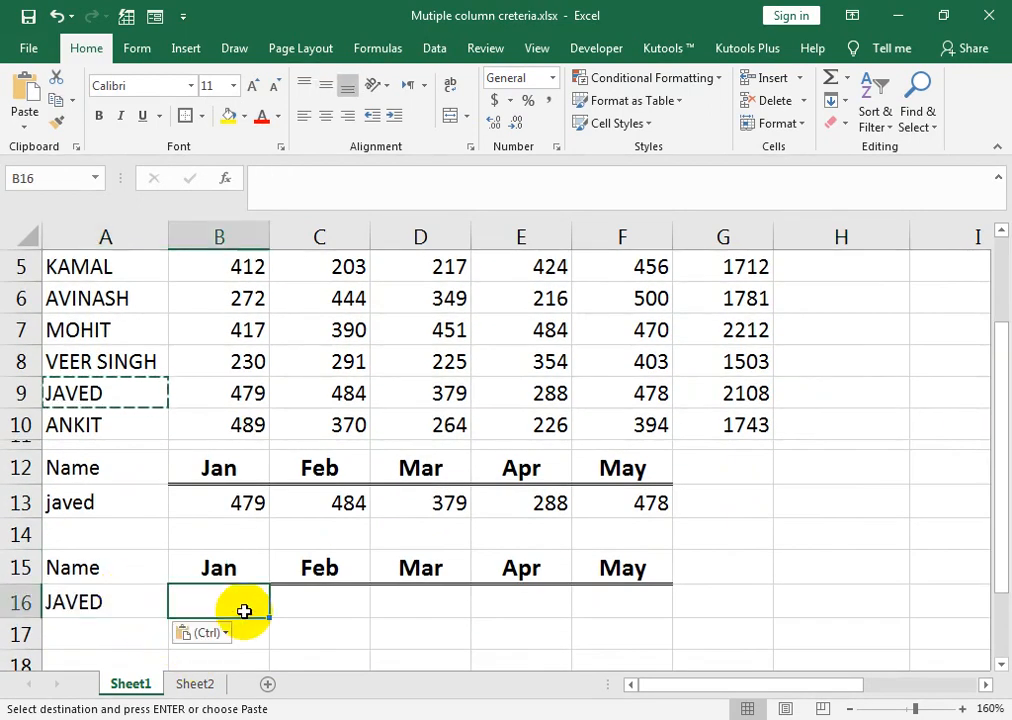
key(Escape)
text(=v)
key(Tab)
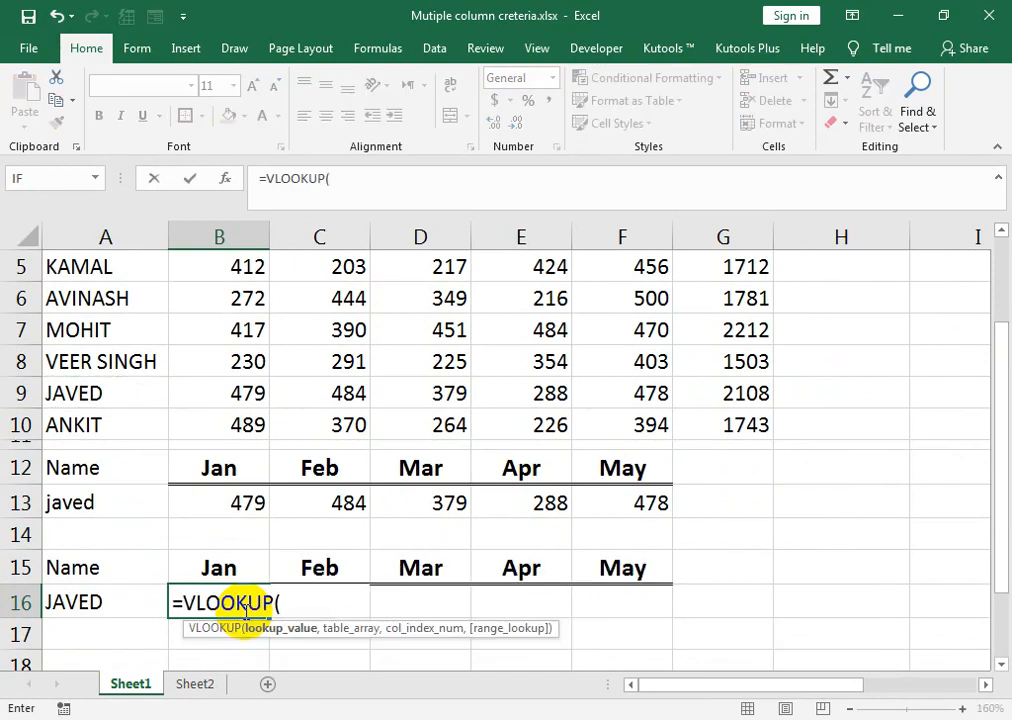
click(153, 604)
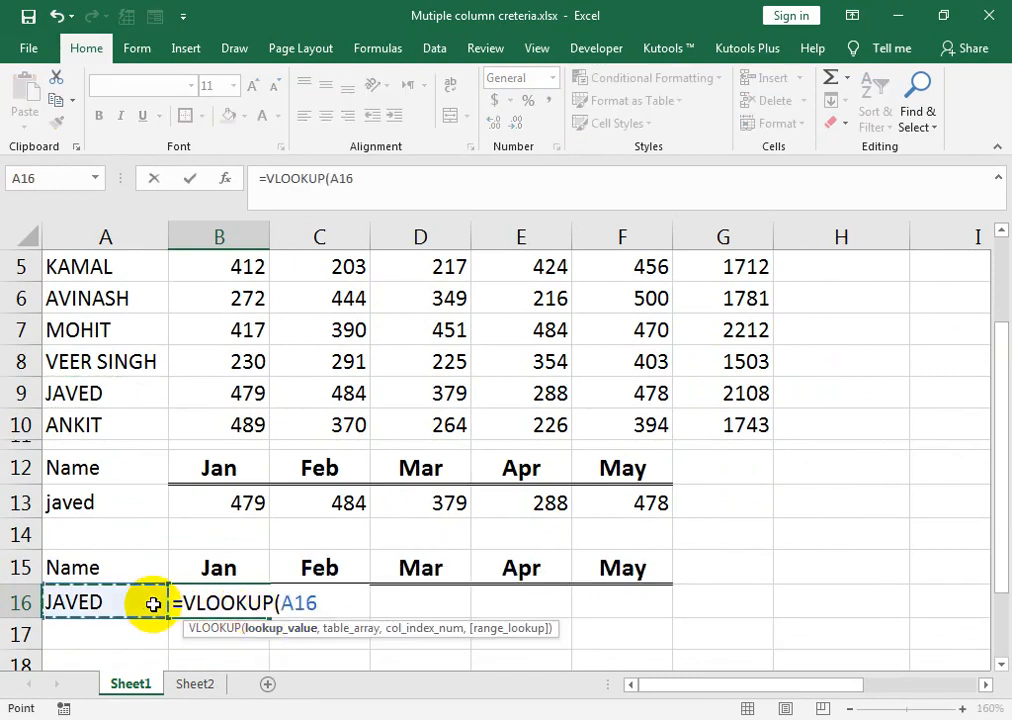
text(,)
drag(100, 265, 610, 567)
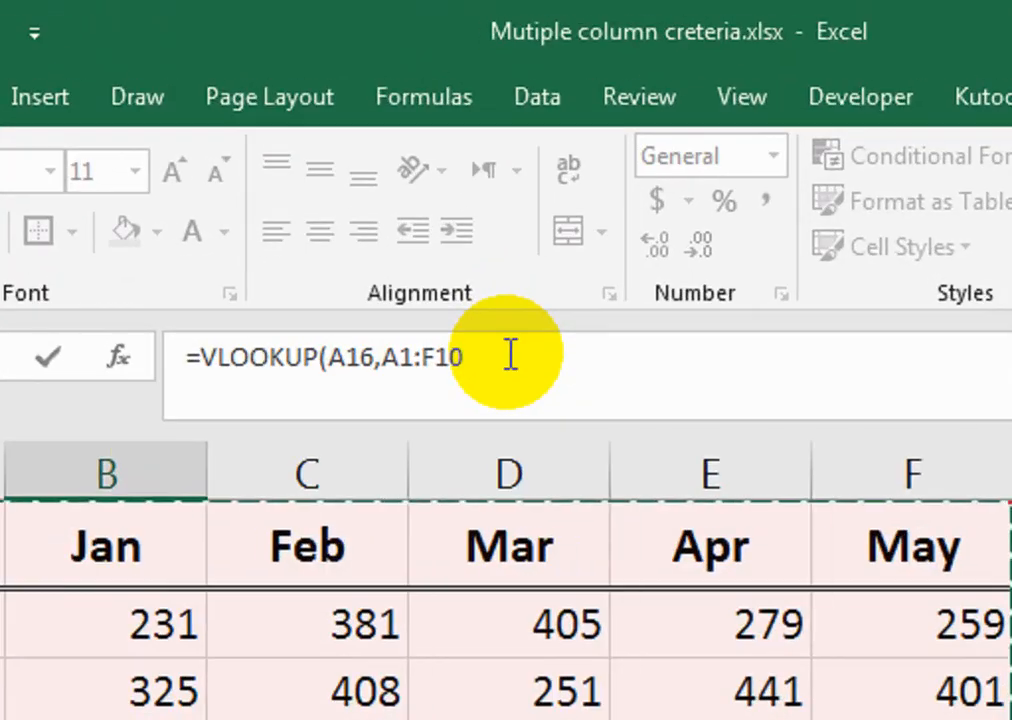
text(,2,FALSE)
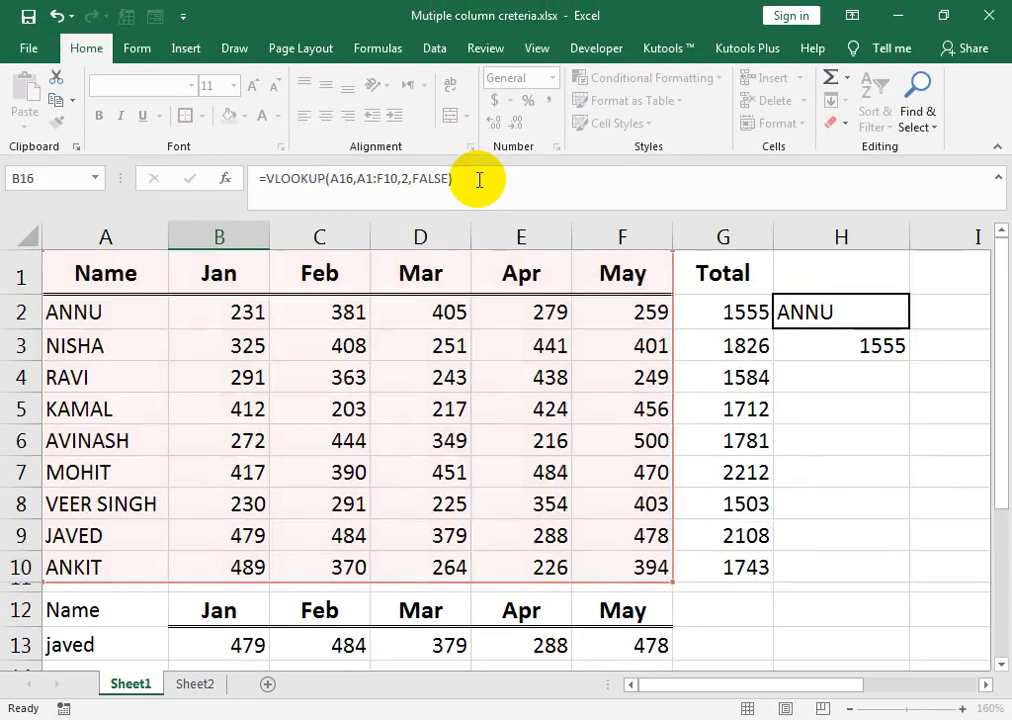
key(Return)
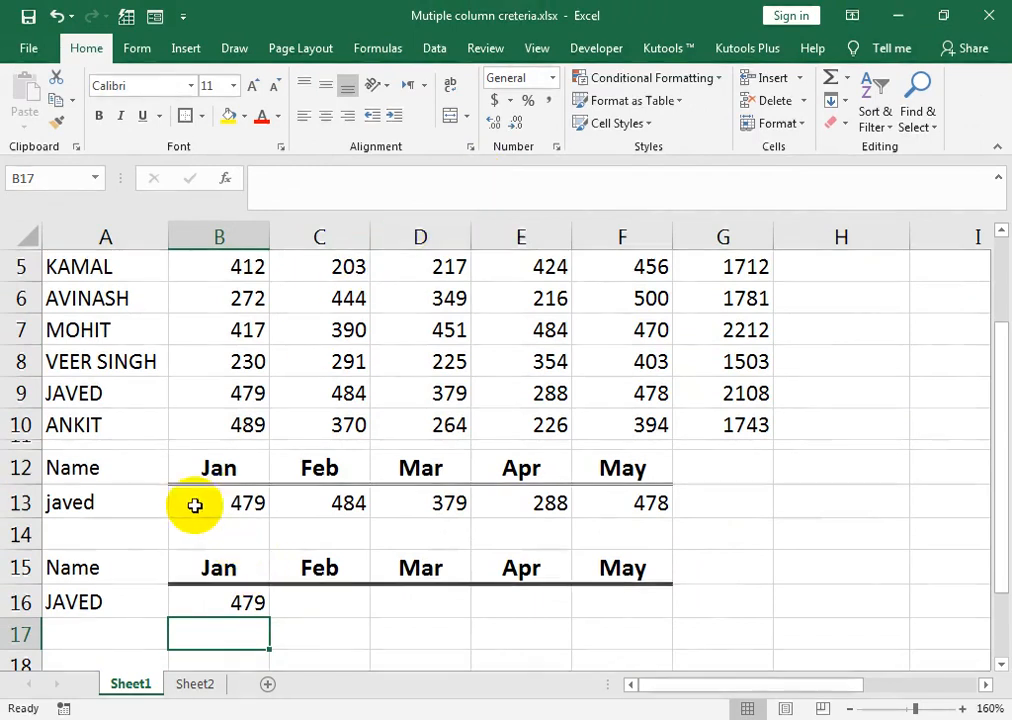
Check the column index in B16's VLOOKUP formula and fill the formula across from B16 to E16.
click(244, 604)
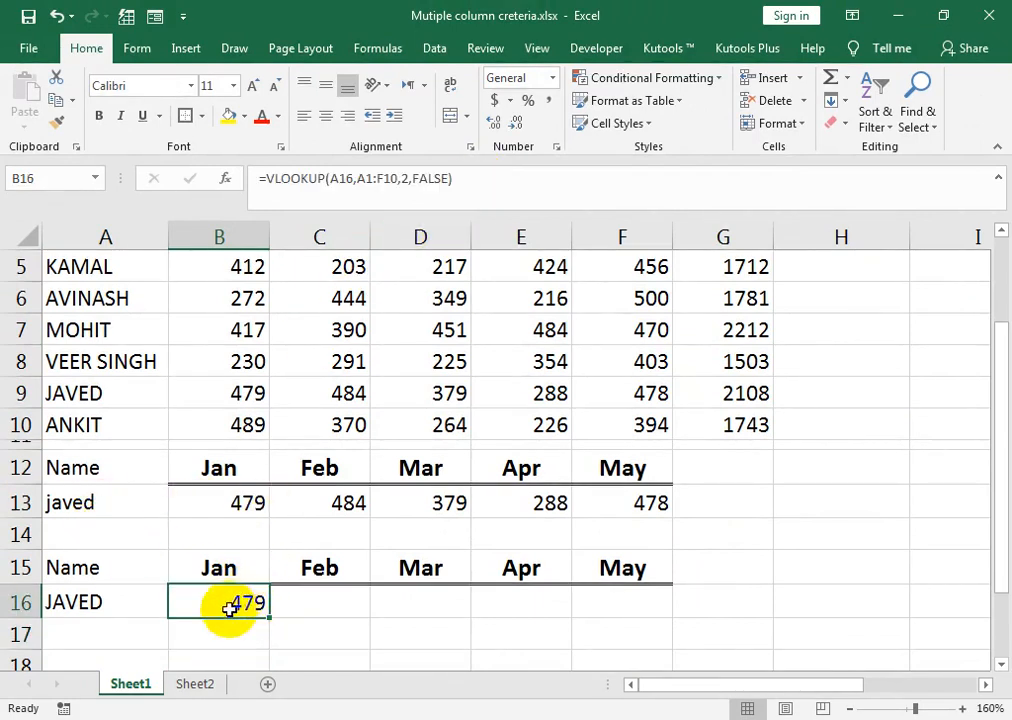
double_click(250, 604)
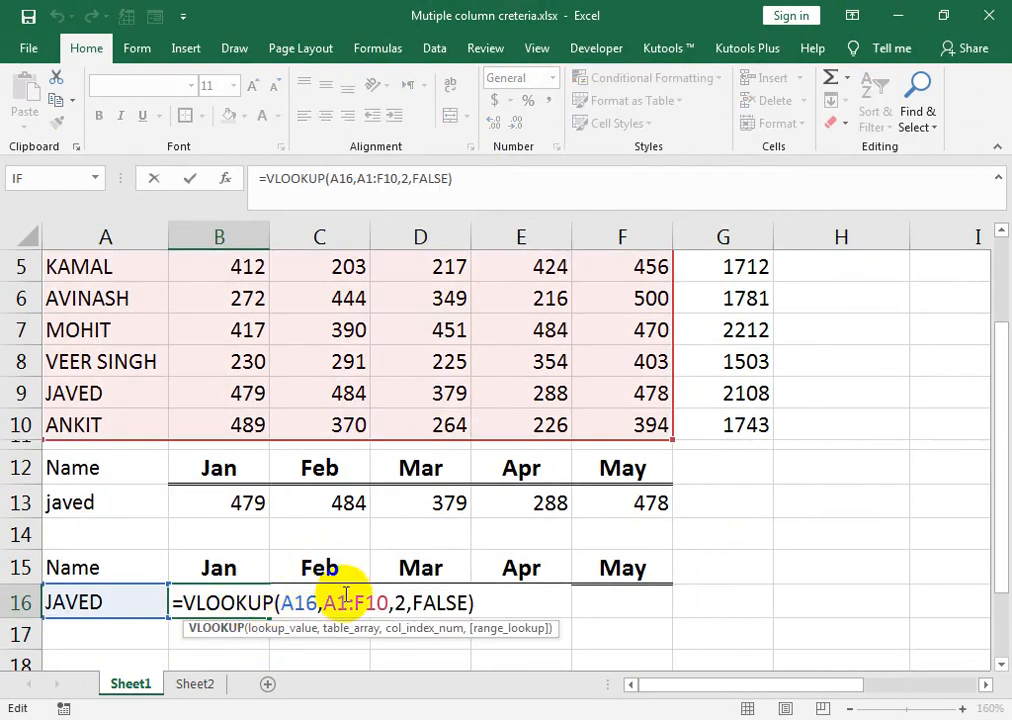
double_click(399, 603)
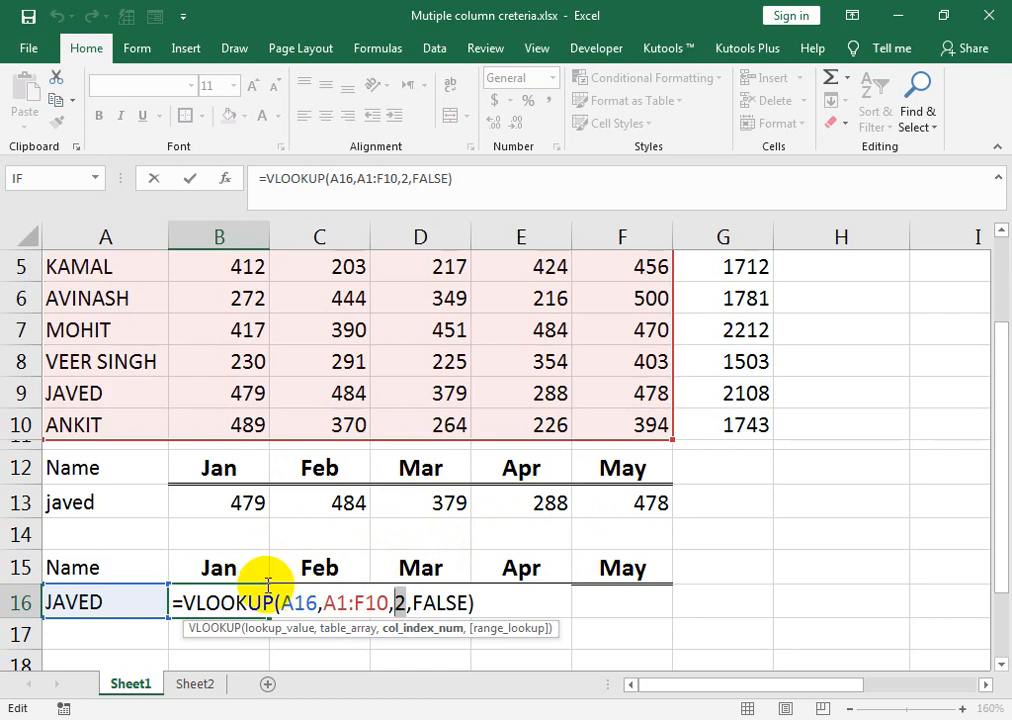
key(Return)
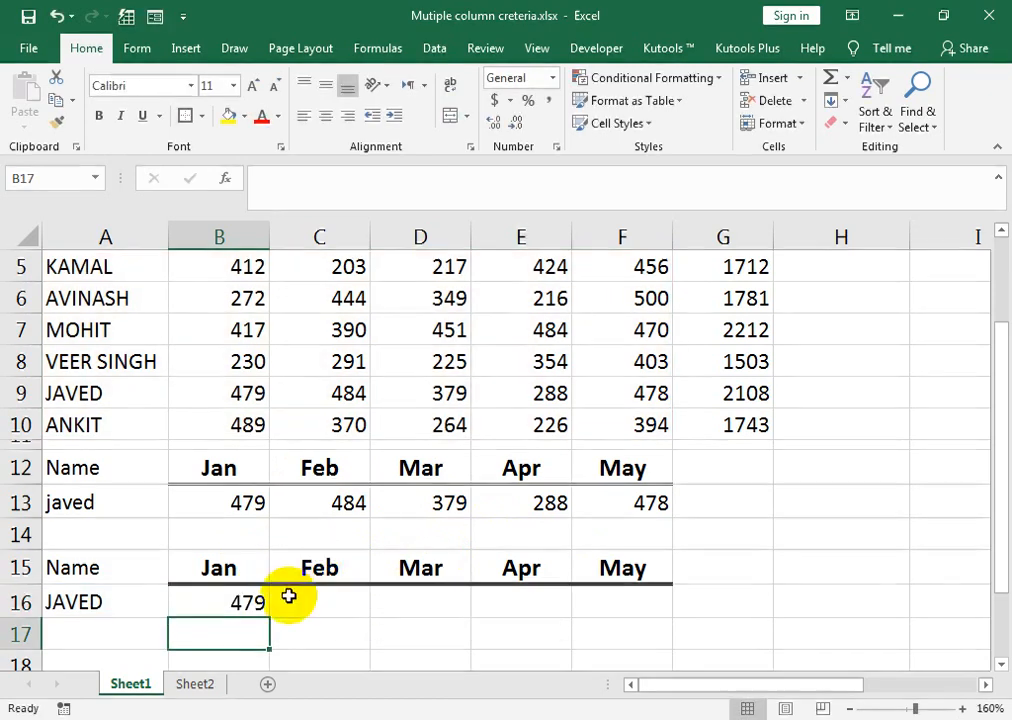
click(248, 605)
drag(271, 620, 520, 603)
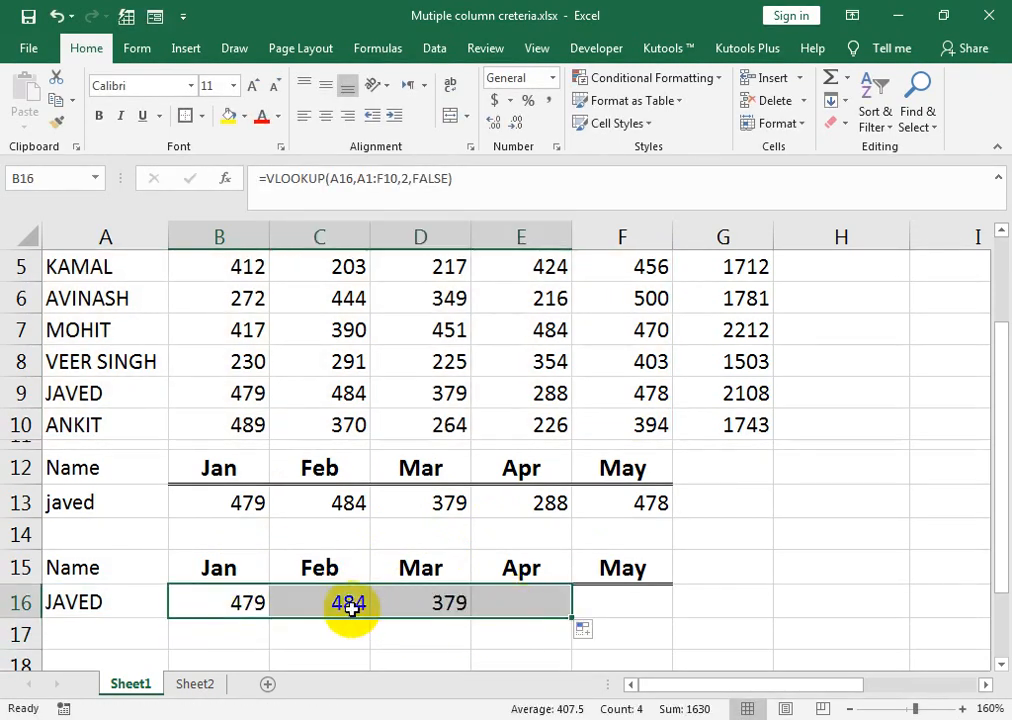
Set the column index of the VLOOKUP in C16 to 3.
double_click(362, 606)
click(508, 603)
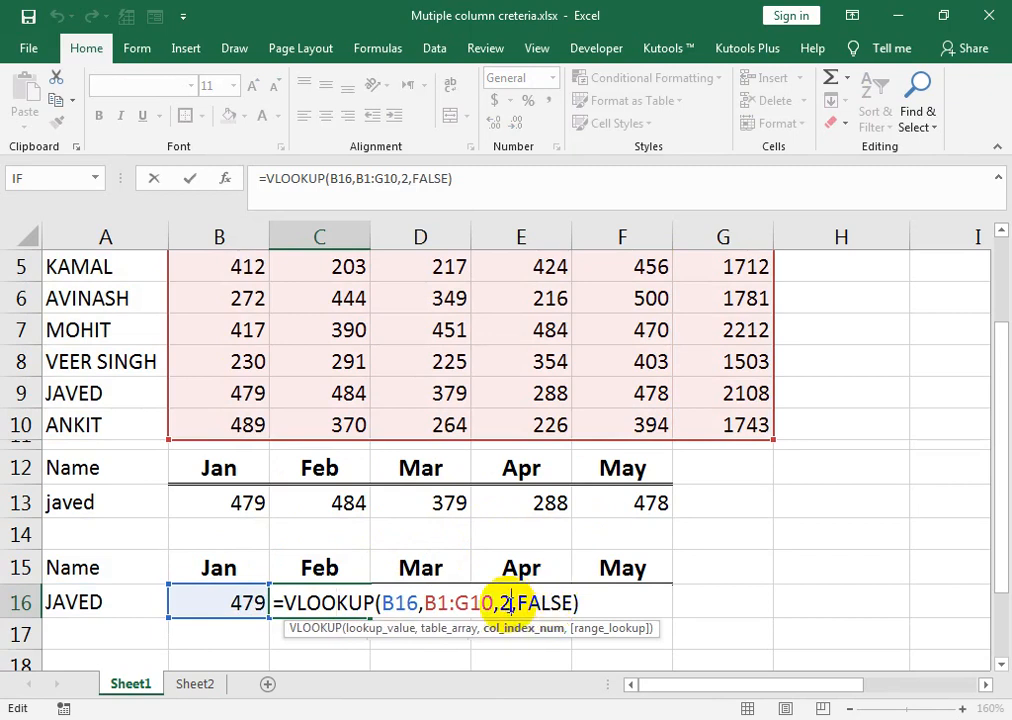
text(3)
key(Return)
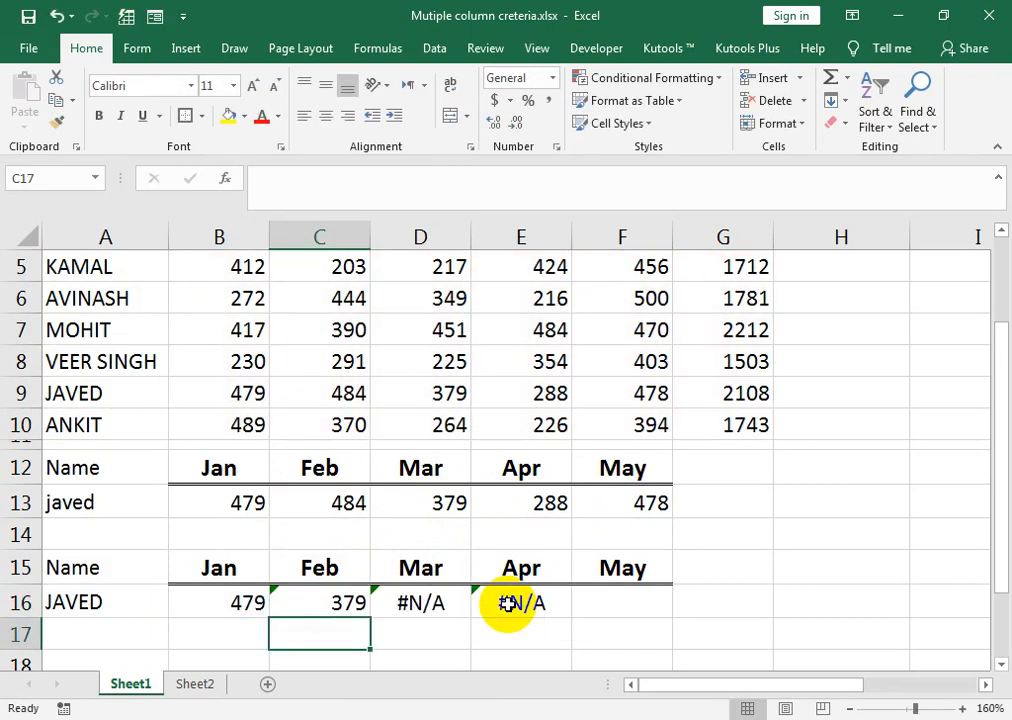
Set the column index in C16 back to 2 and check the shifted references in C16 and D16.
click(347, 601)
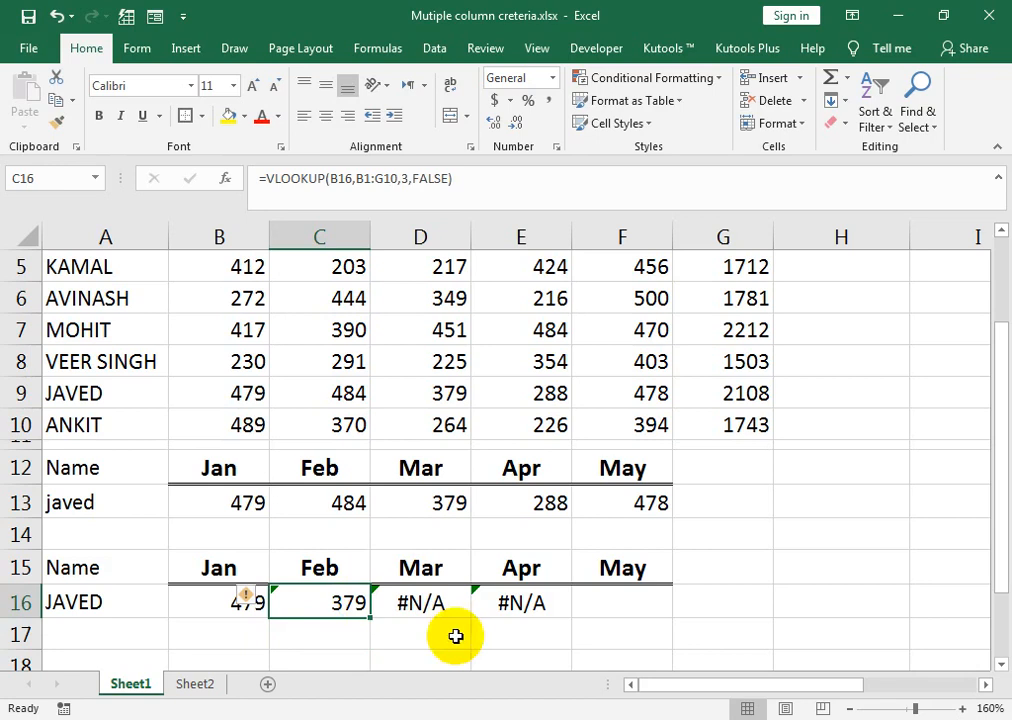
double_click(325, 601)
click(512, 603)
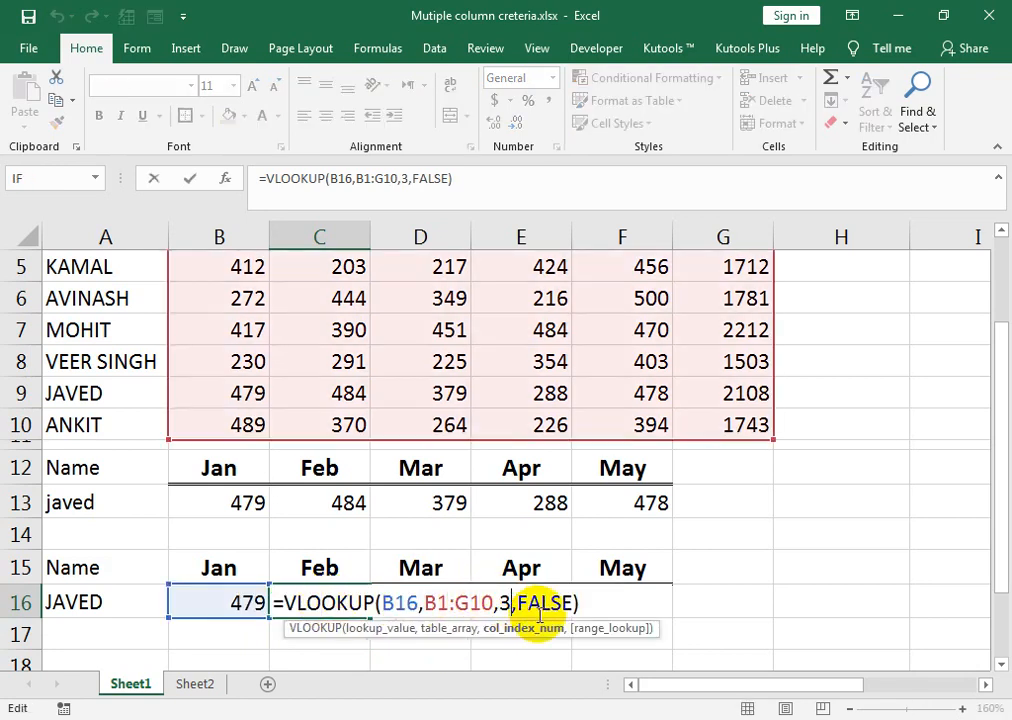
key(Return)
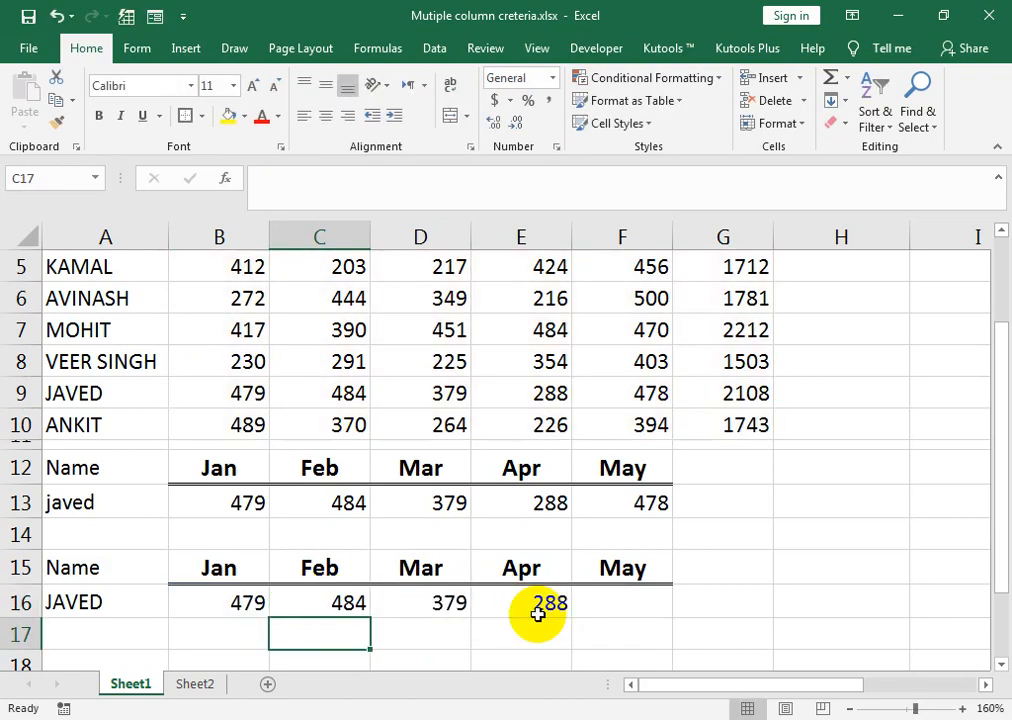
click(358, 604)
click(400, 612)
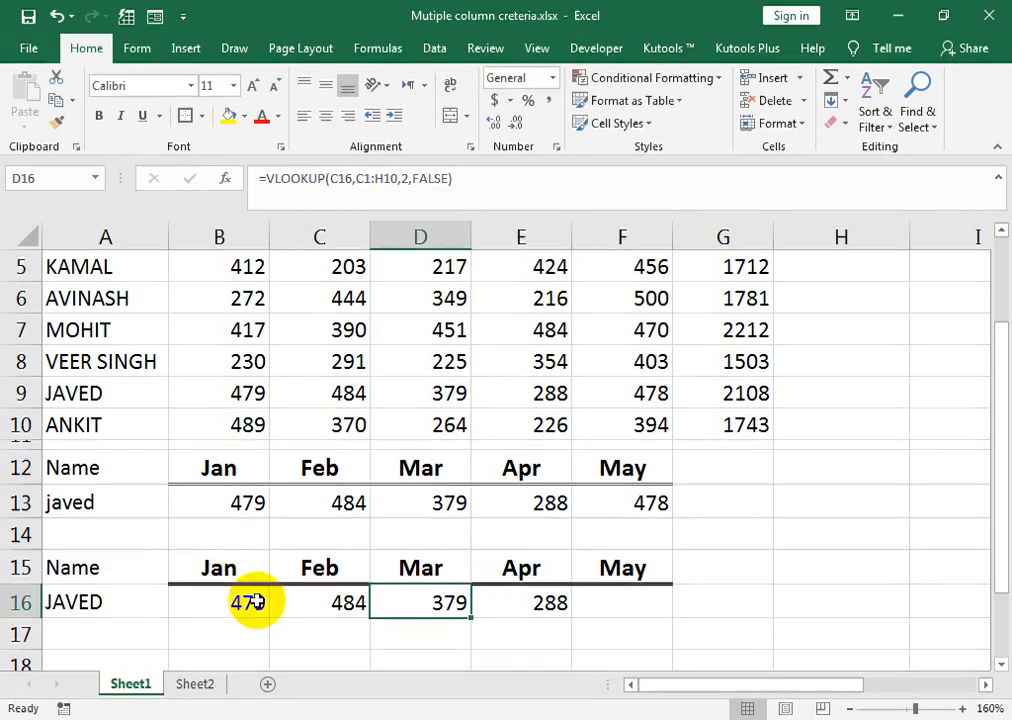
click(319, 610)
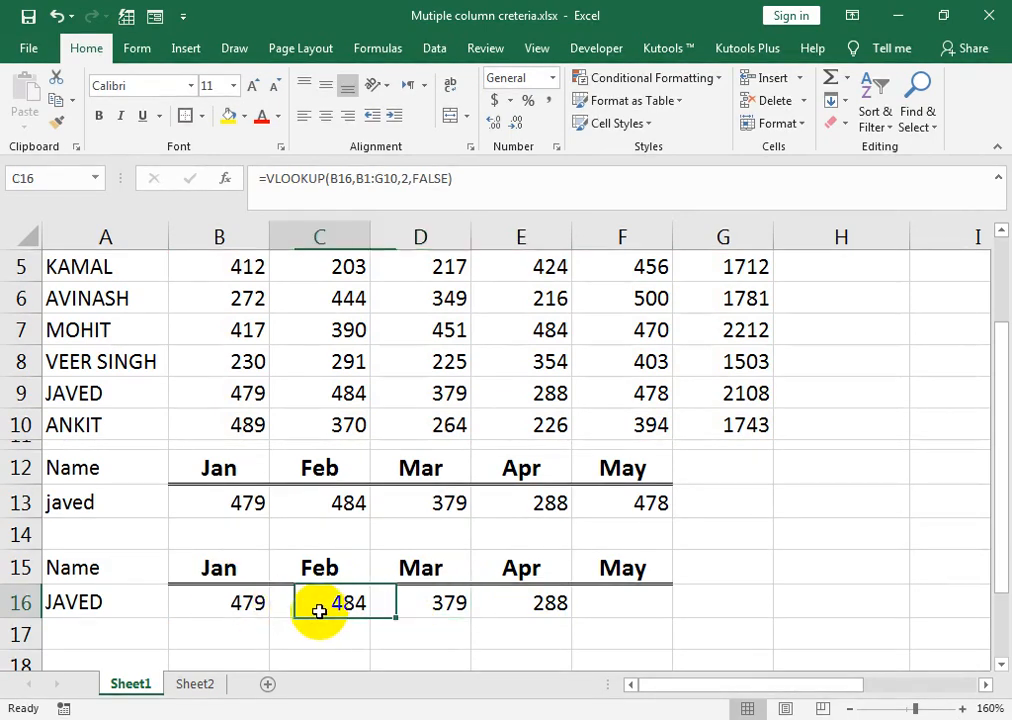
Lock the references in B16's VLOOKUP as $A16 for the lookup value and $A$1:$F$10 for the table.
double_click(192, 605)
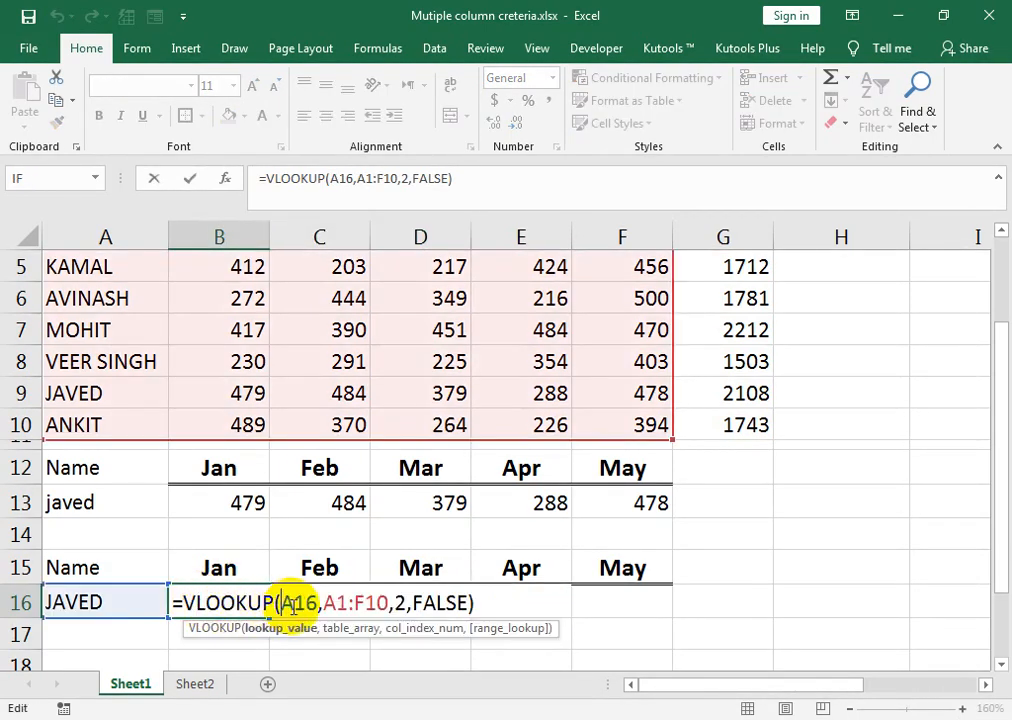
text($)
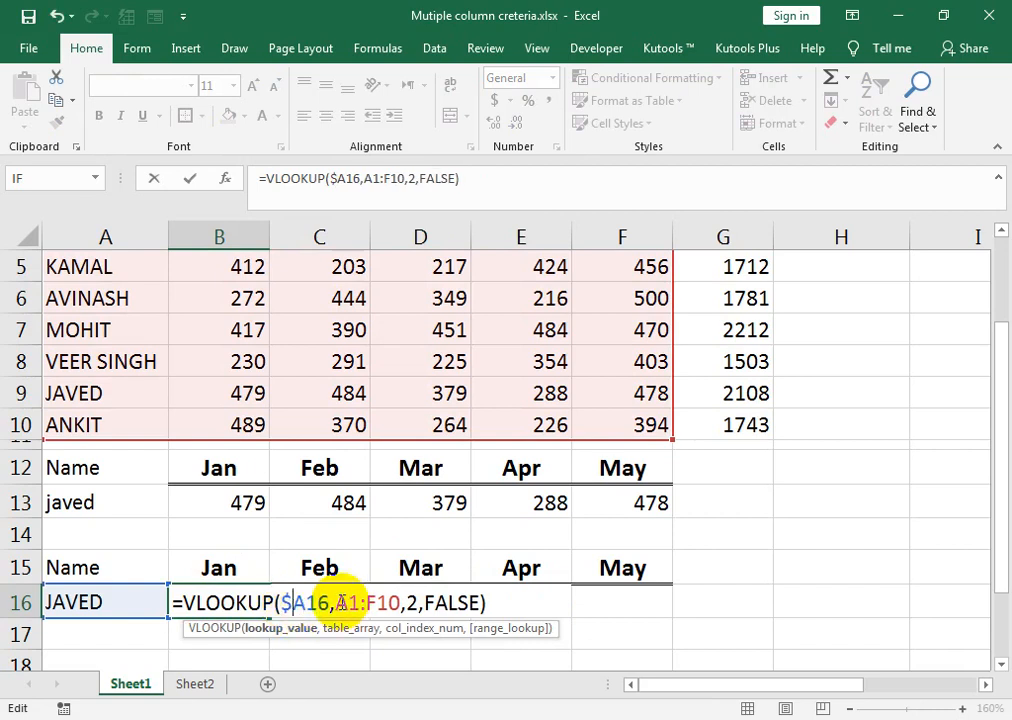
drag(336, 602, 400, 603)
key(F4)
key(Return)
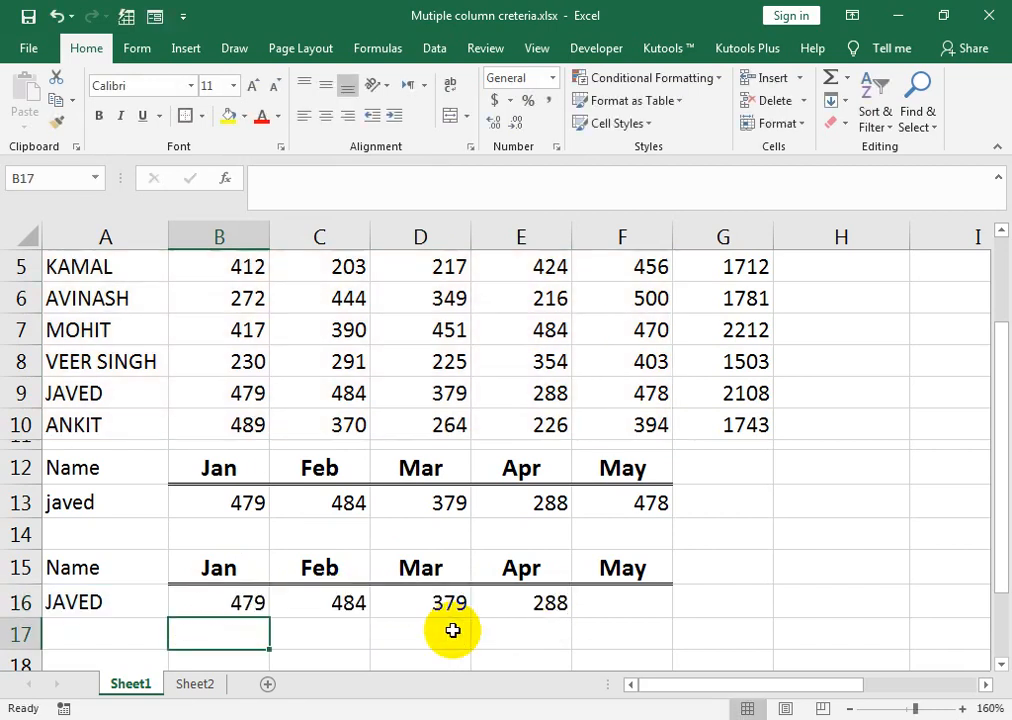
Fill the locked VLOOKUP formula from B16 across to E16.
click(258, 602)
click(270, 622)
click(255, 605)
drag(268, 617, 520, 622)
Change the column index of the locked VLOOKUP in C16 to 3 for February.
click(338, 605)
double_click(338, 605)
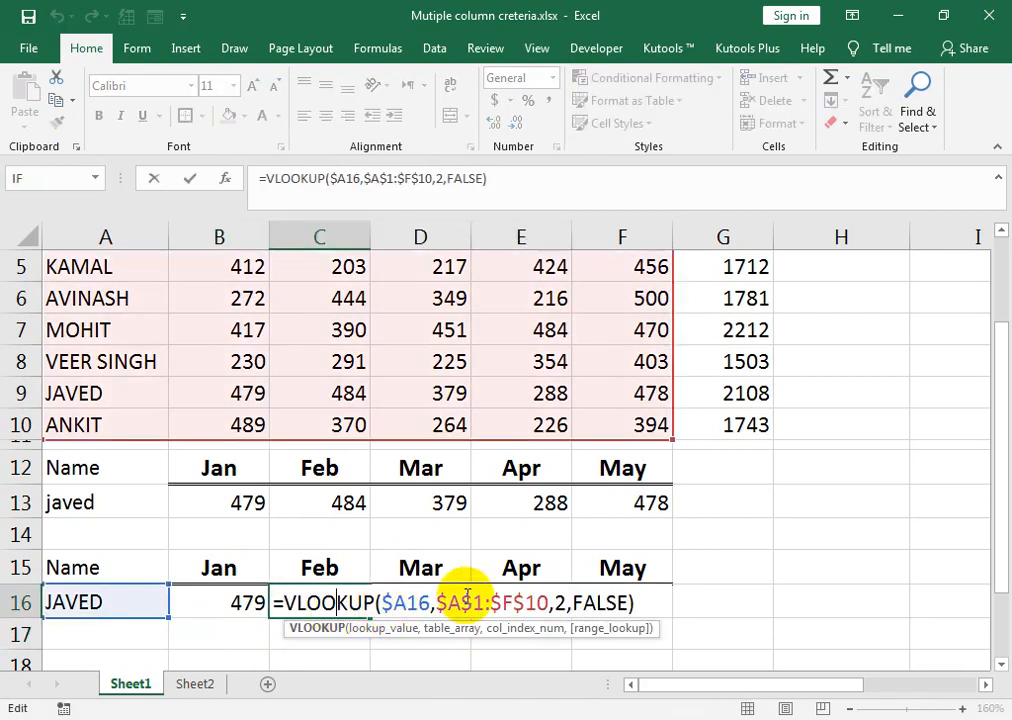
double_click(558, 602)
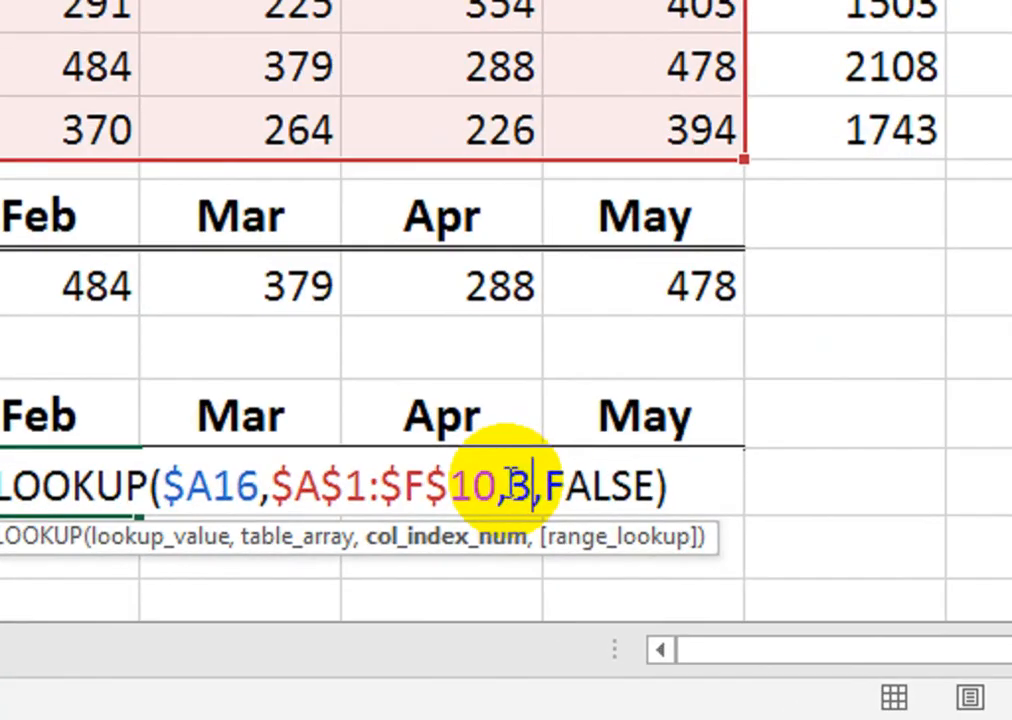
key(Return)
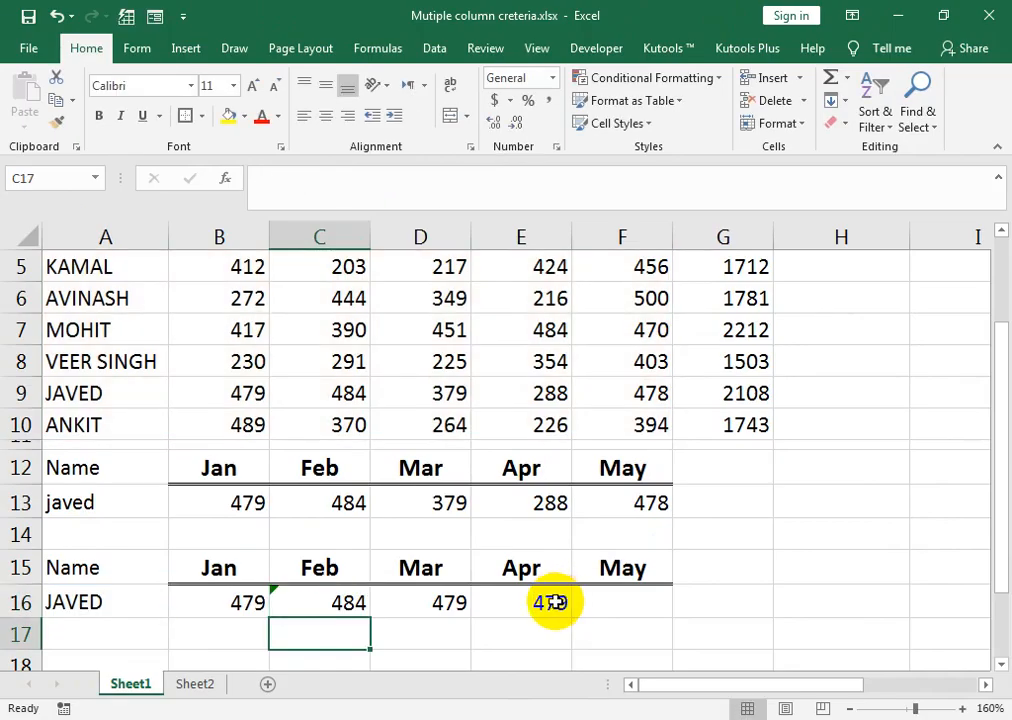
Try copying the May header from F15 over the Feb header in C15, and undo the paste.
click(328, 604)
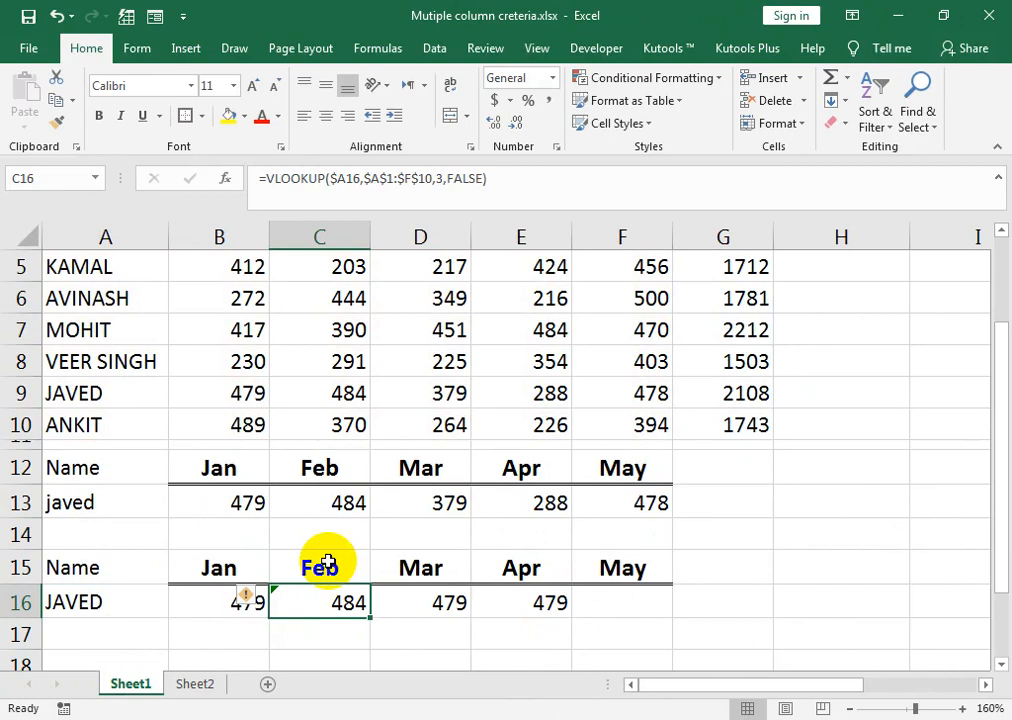
click(606, 567)
key(ctrl+c)
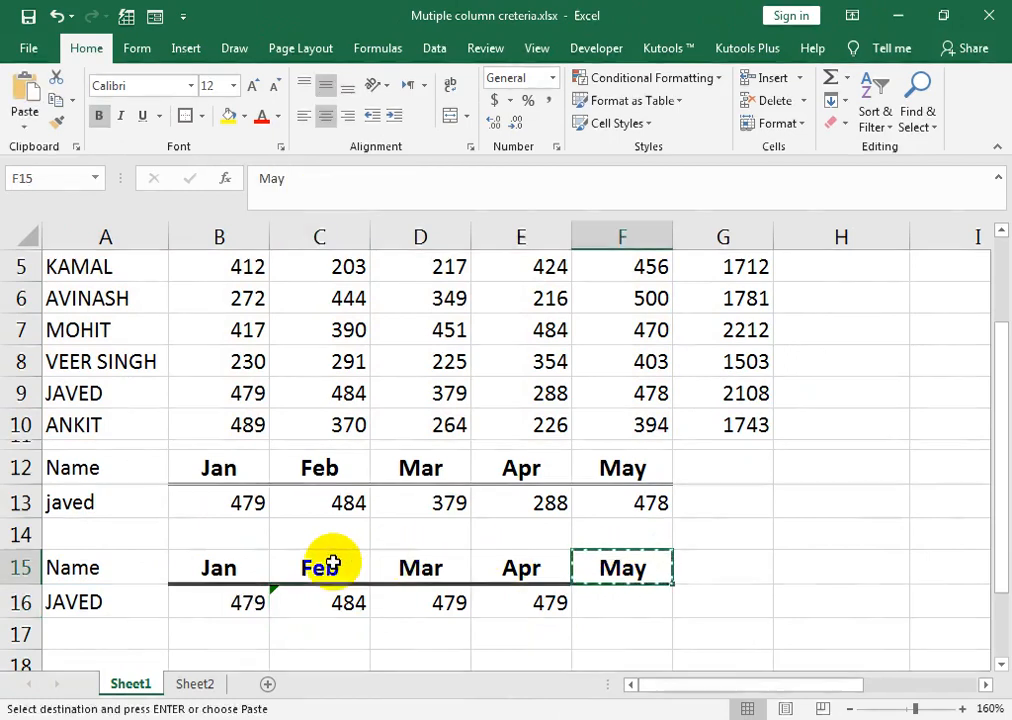
click(332, 565)
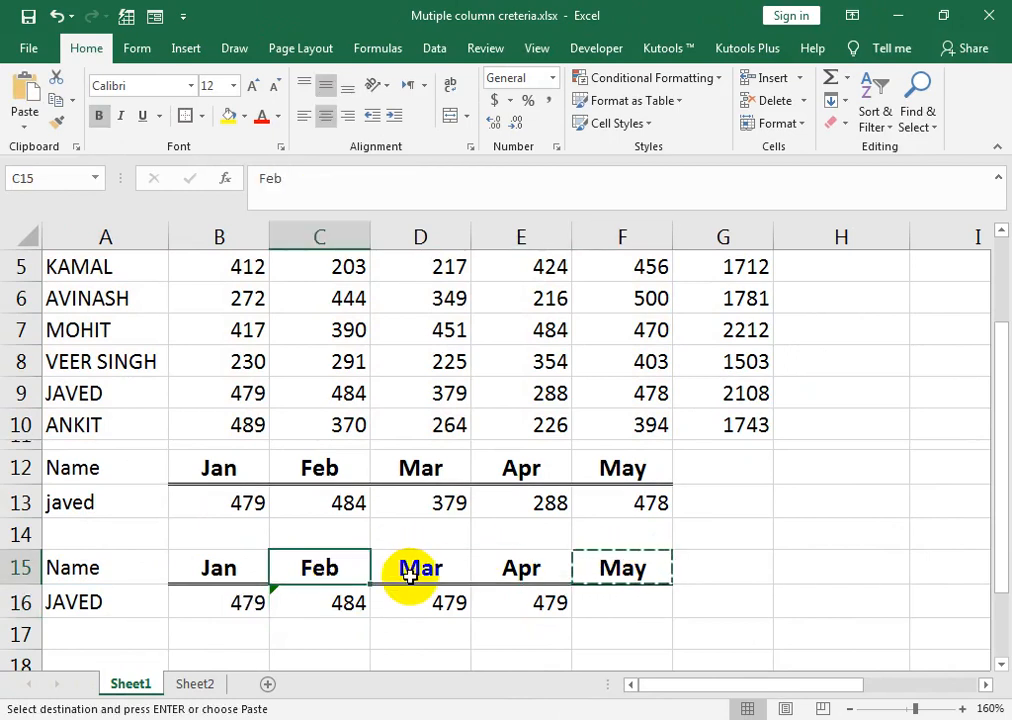
click(405, 567)
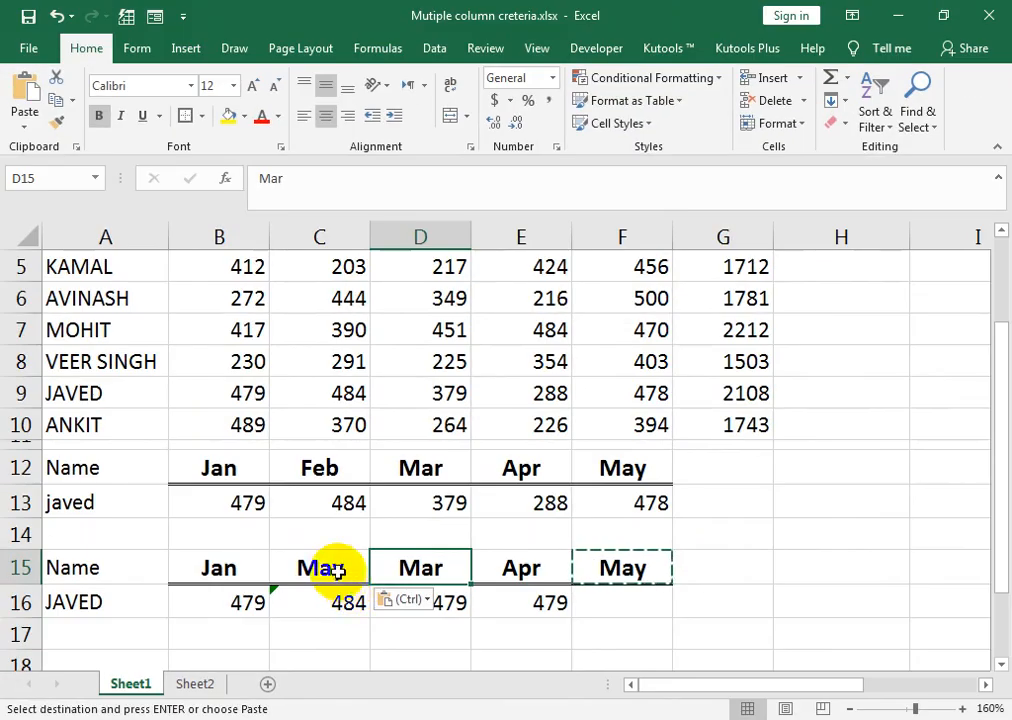
click(455, 418)
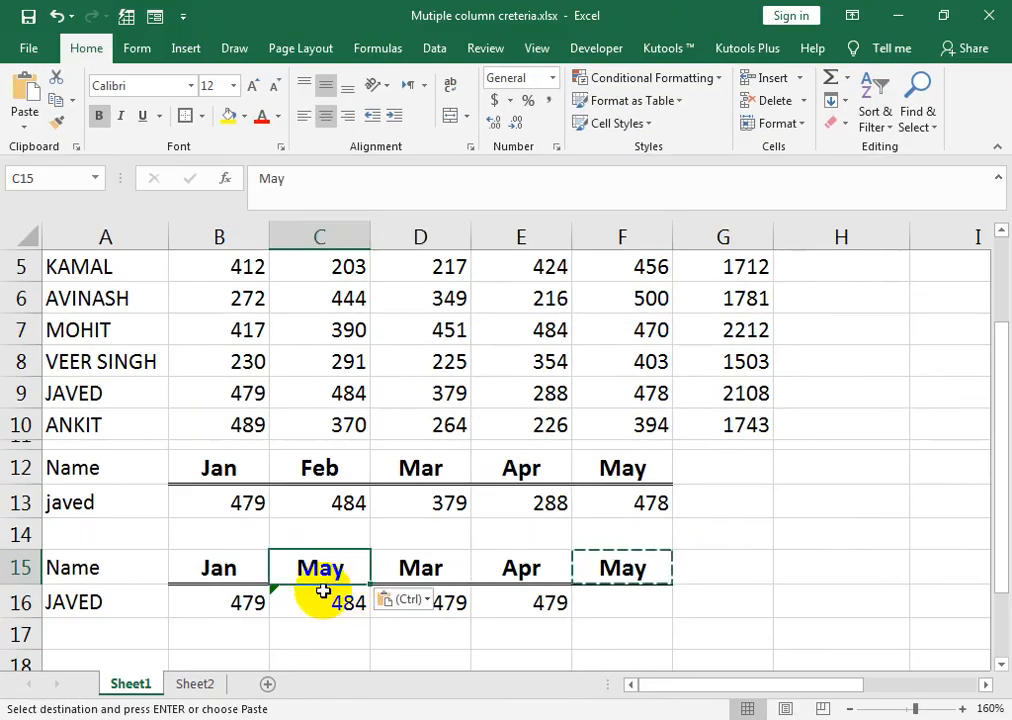
click(480, 478)
drag(390, 600, 644, 613)
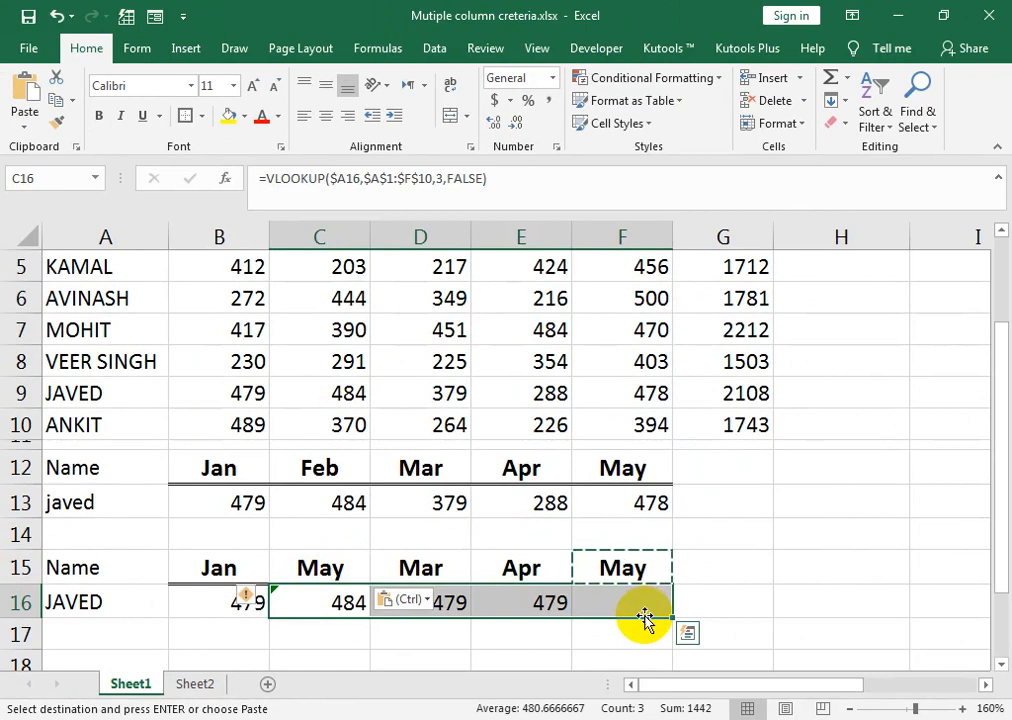
key(ctrl+z)
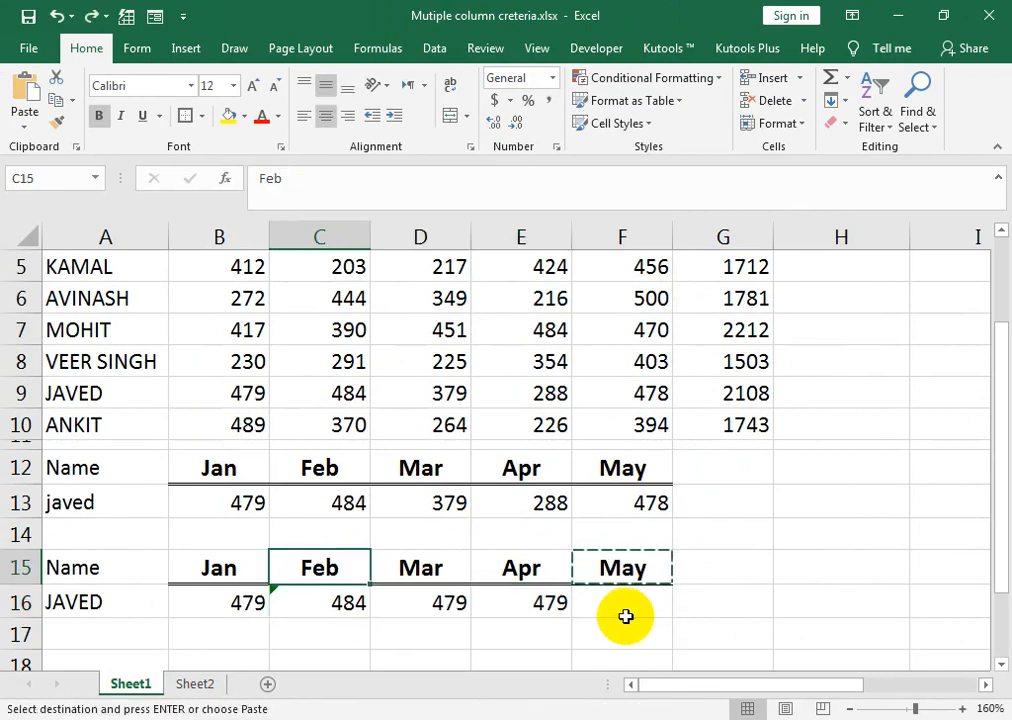
Delete the lookup formulas in C16:E16.
drag(332, 603, 497, 602)
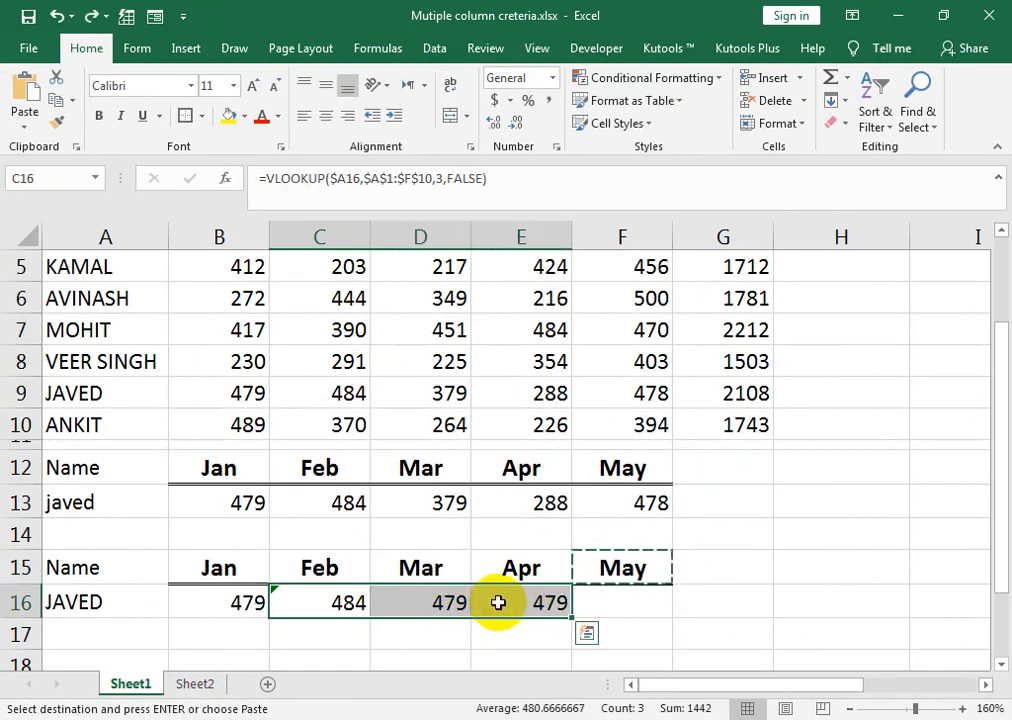
key(Delete)
click(350, 557)
Replace the fixed column index in B16's VLOOKUP with a MATCH function using B$15 as its lookup value.
double_click(254, 603)
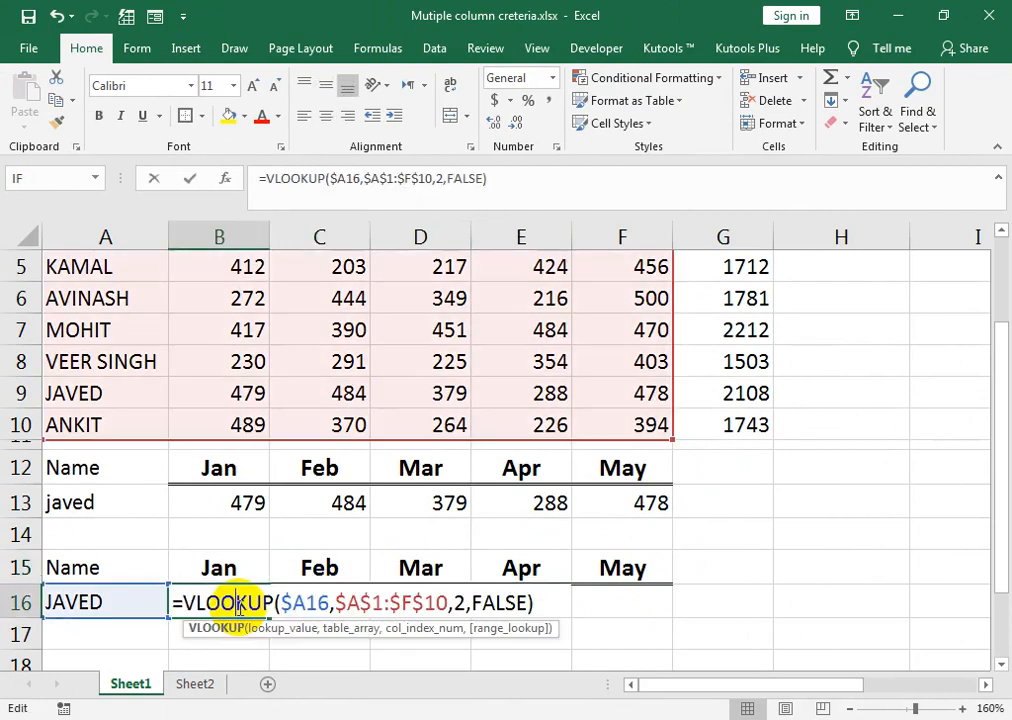
double_click(457, 603)
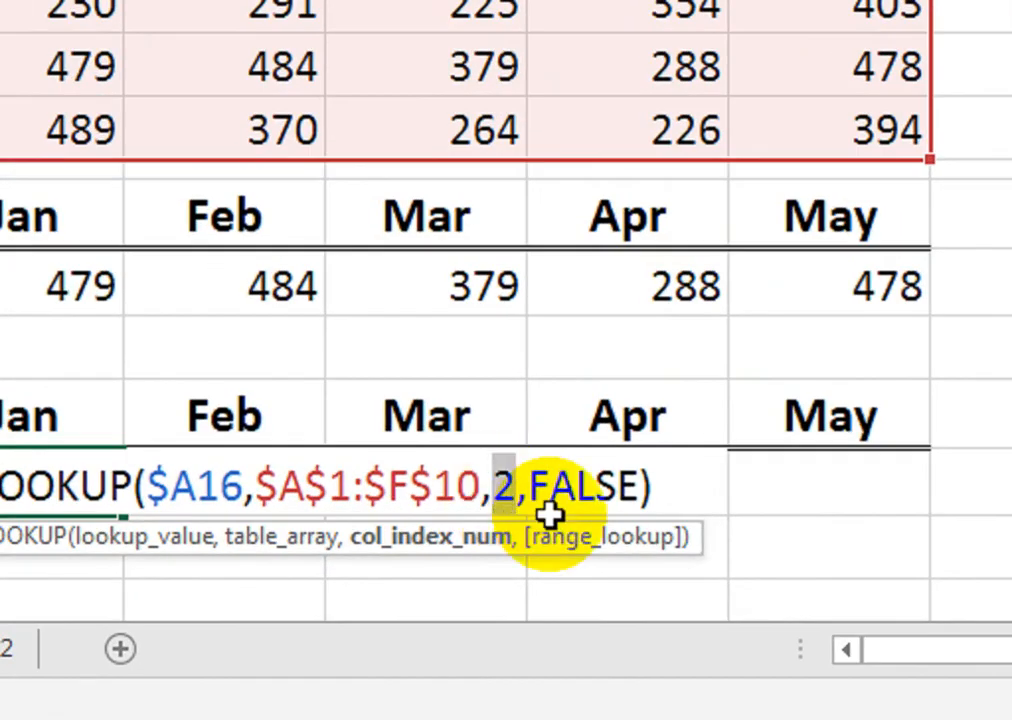
text(ma)
key(Tab)
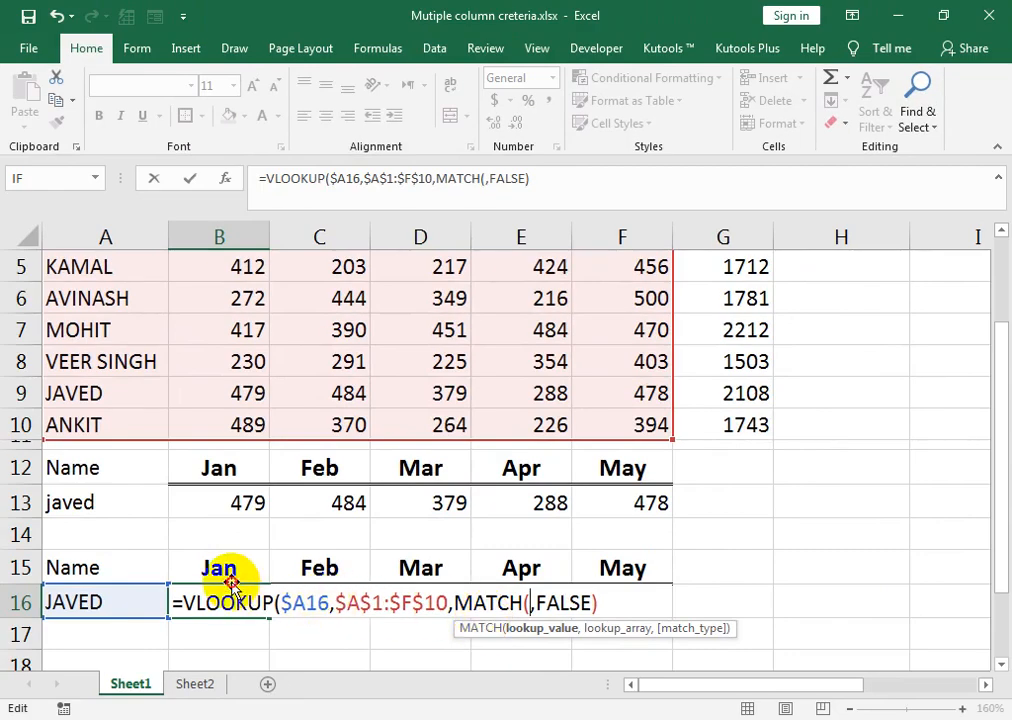
click(30, 417)
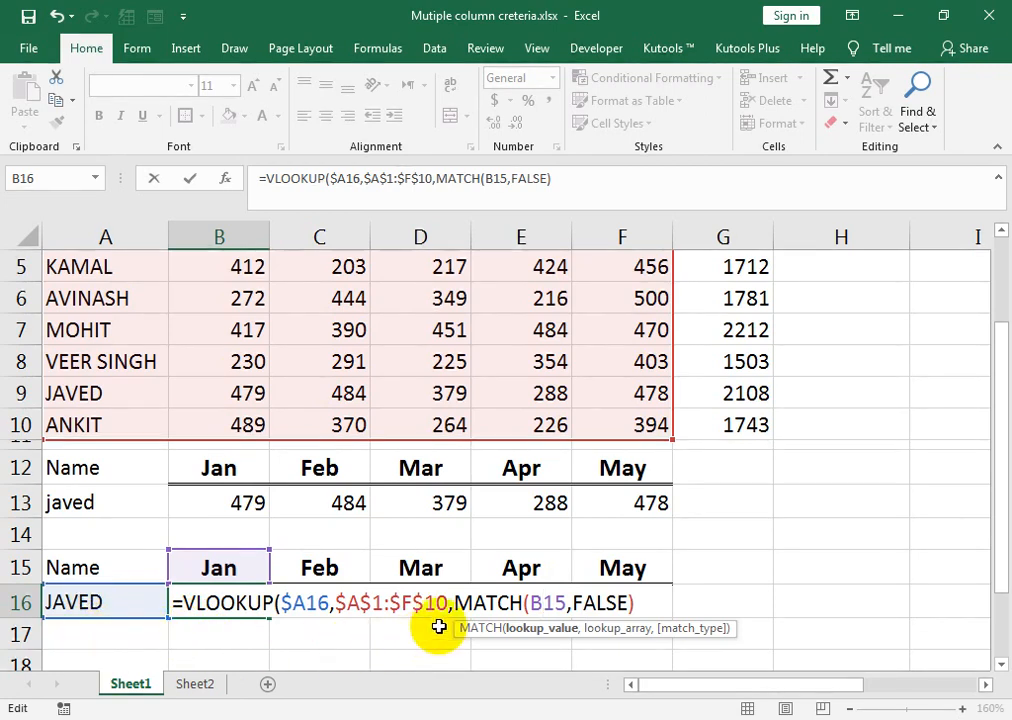
click(541, 603)
text($)
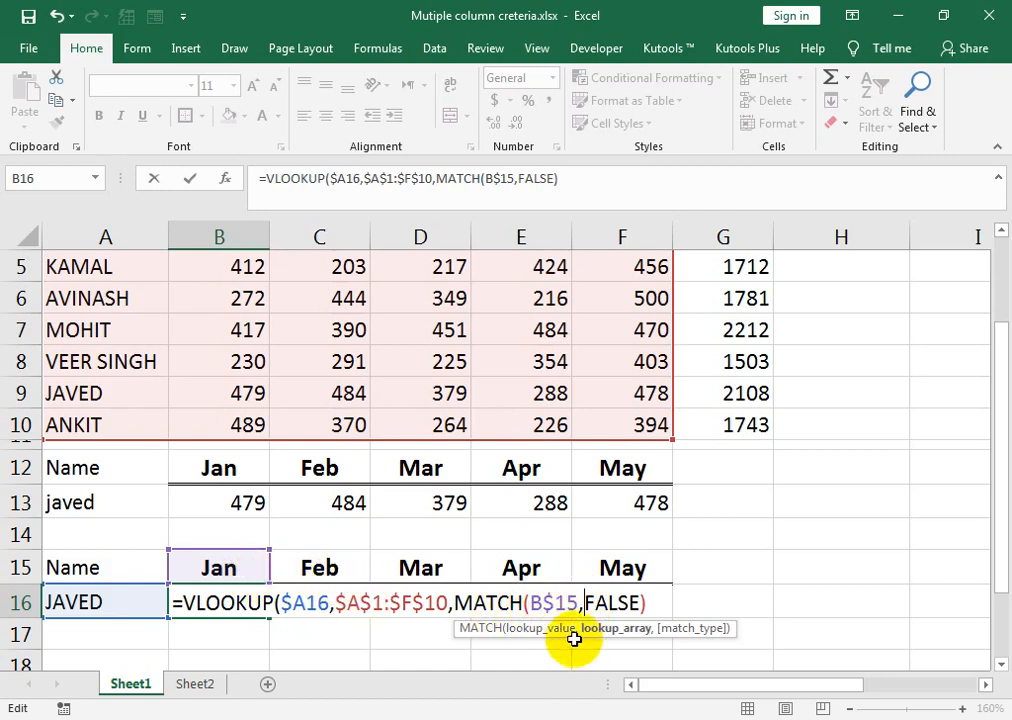
Set the lookup array of the MATCH function in B16 to the header range A1:F1.
scroll(346, 531, up, 1)
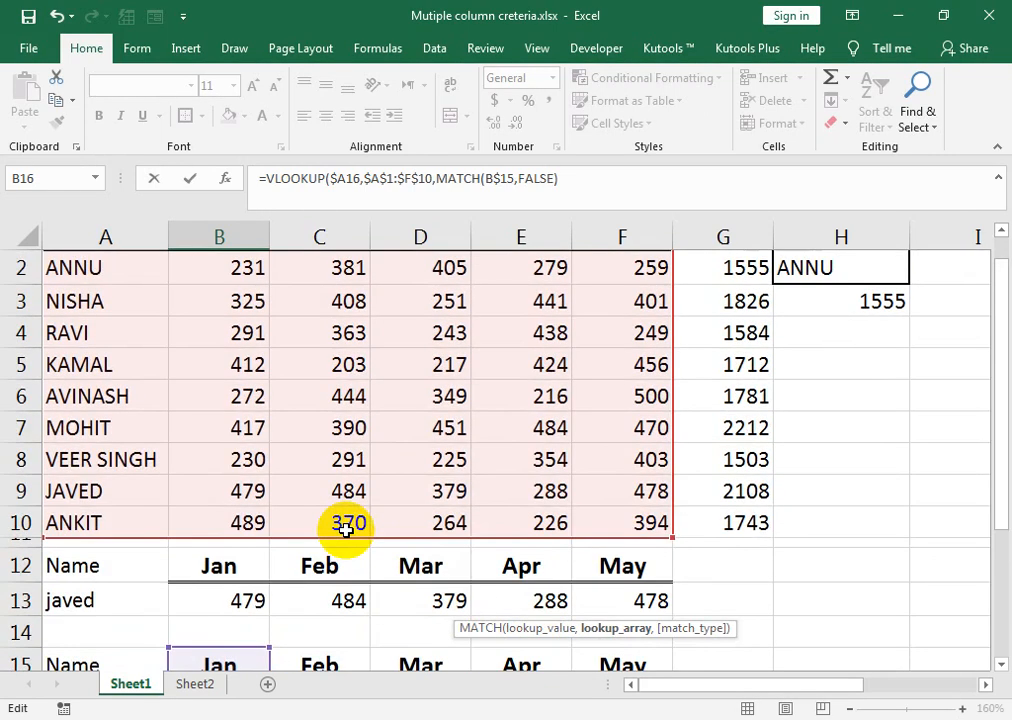
scroll(389, 500, up, 1)
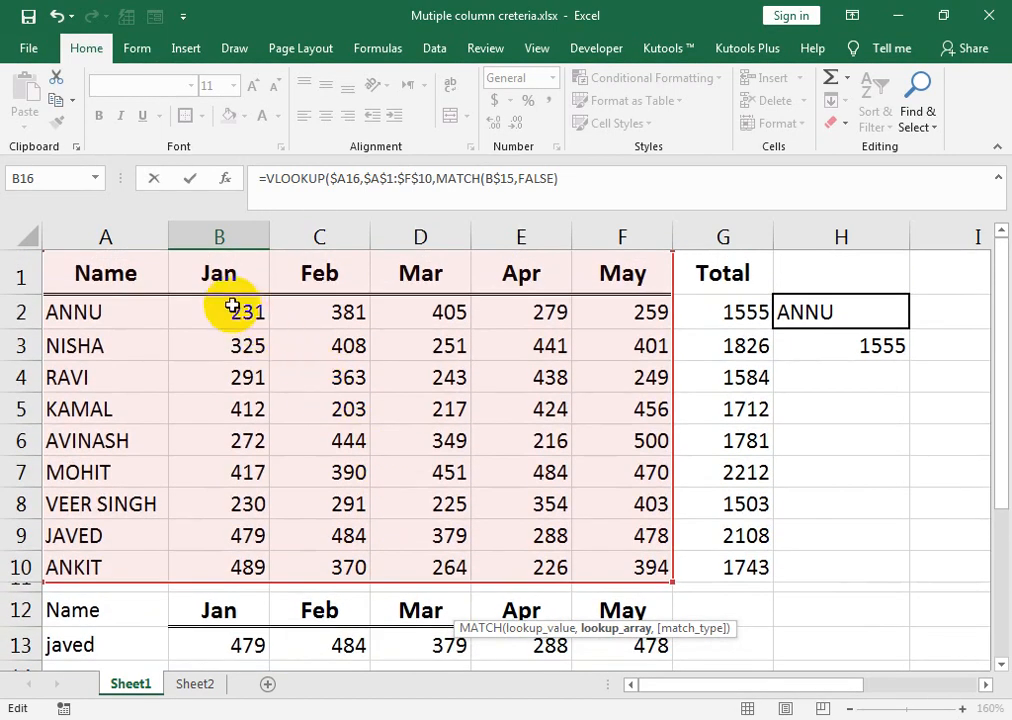
drag(61, 272, 590, 268)
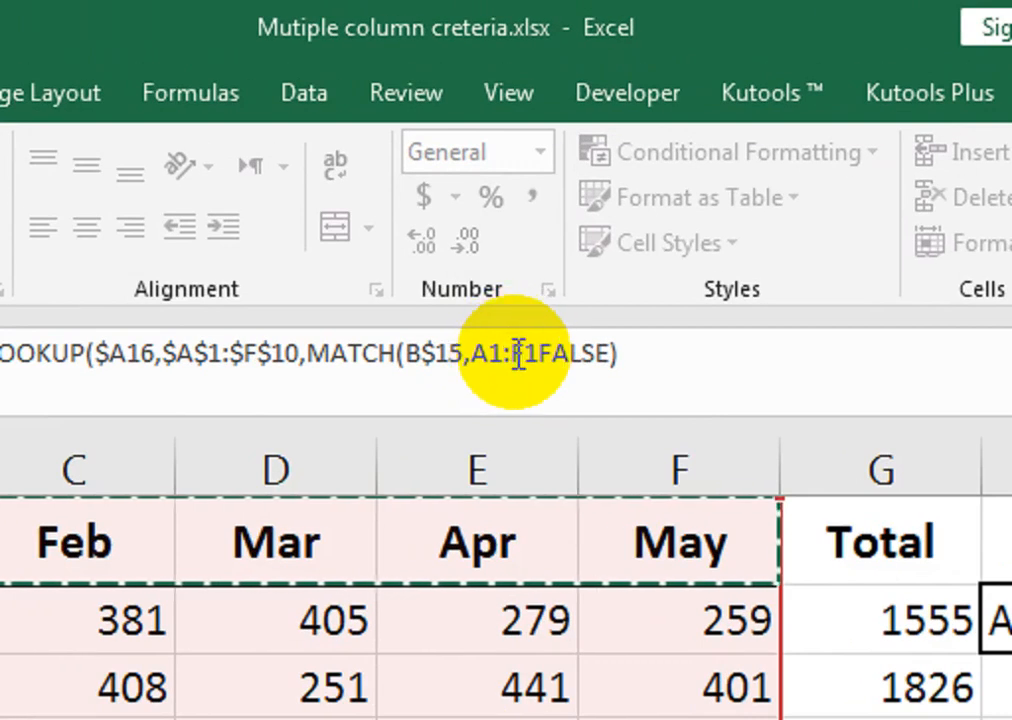
Make the MATCH lookup array absolute as $A$1:$F$1 and separate it from the following argument with a comma.
drag(538, 354, 474, 348)
key(F4)
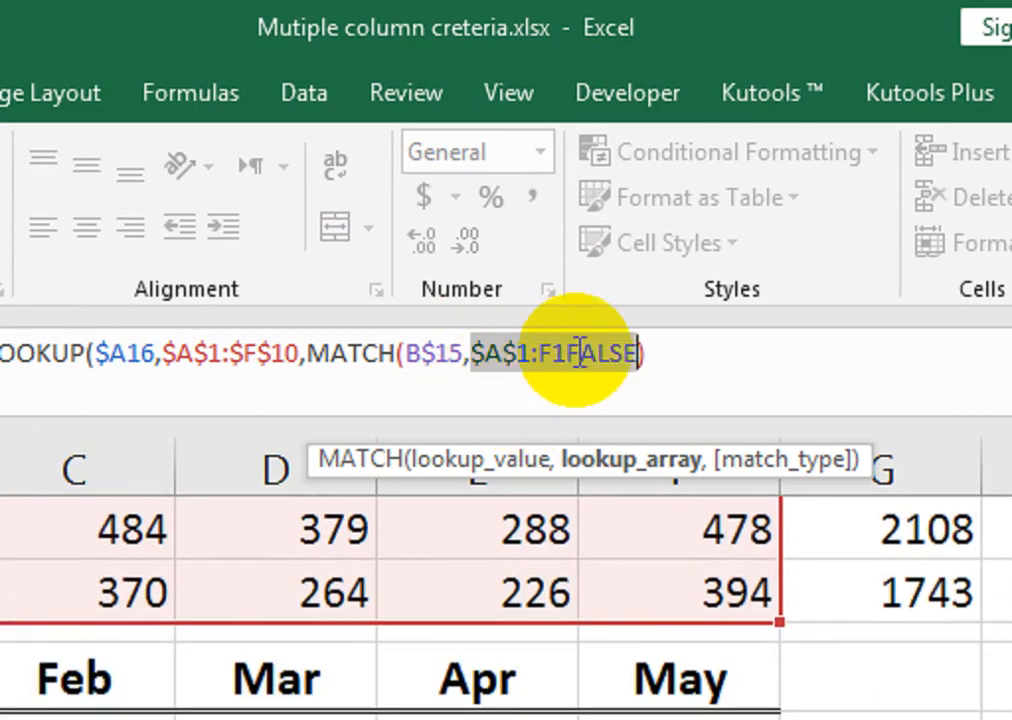
drag(566, 352, 465, 366)
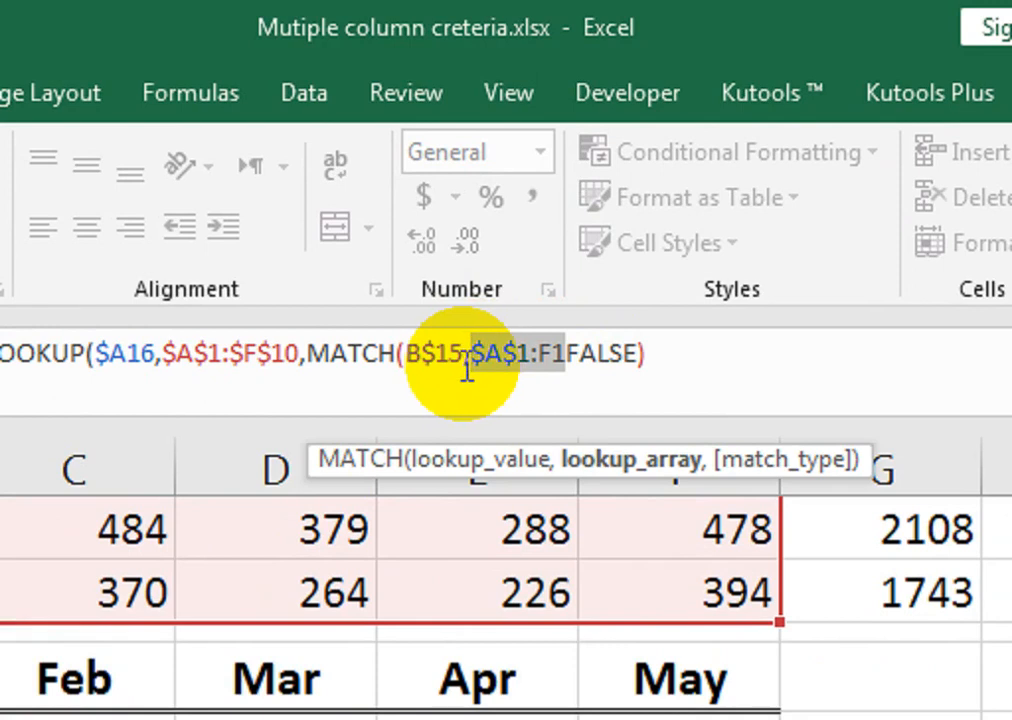
key(F4)
click(553, 372)
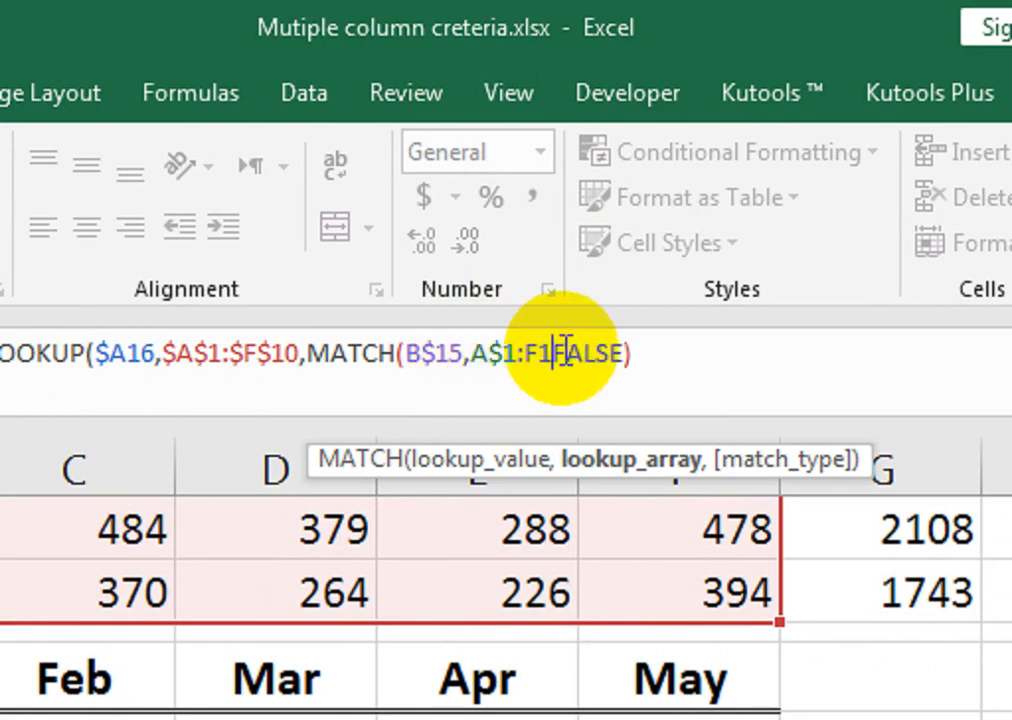
text(,)
drag(553, 356, 477, 377)
key(F4)
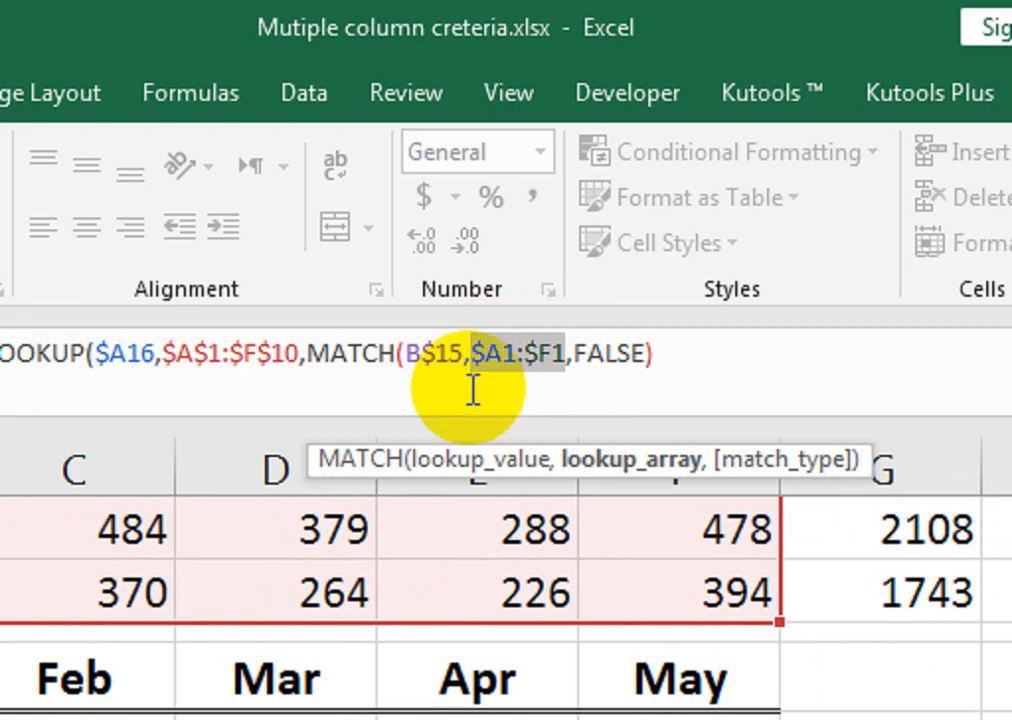
key(F4)
key(F4)
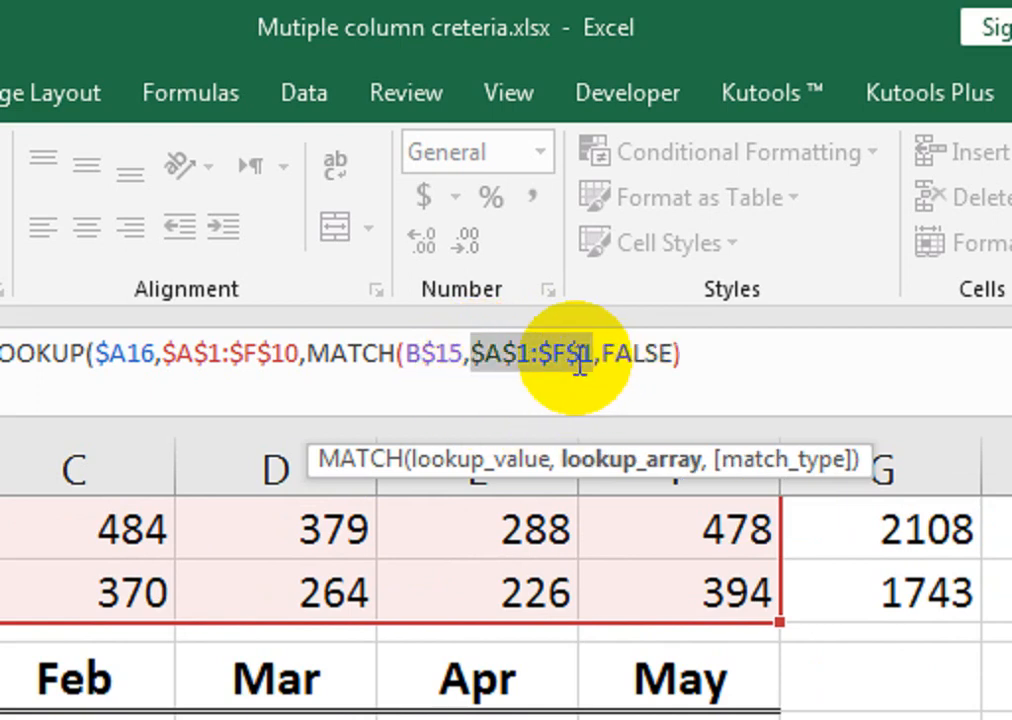
Set MATCH's match type to 0 for an exact match and close the function before VLOOKUP's FALSE argument.
click(606, 354)
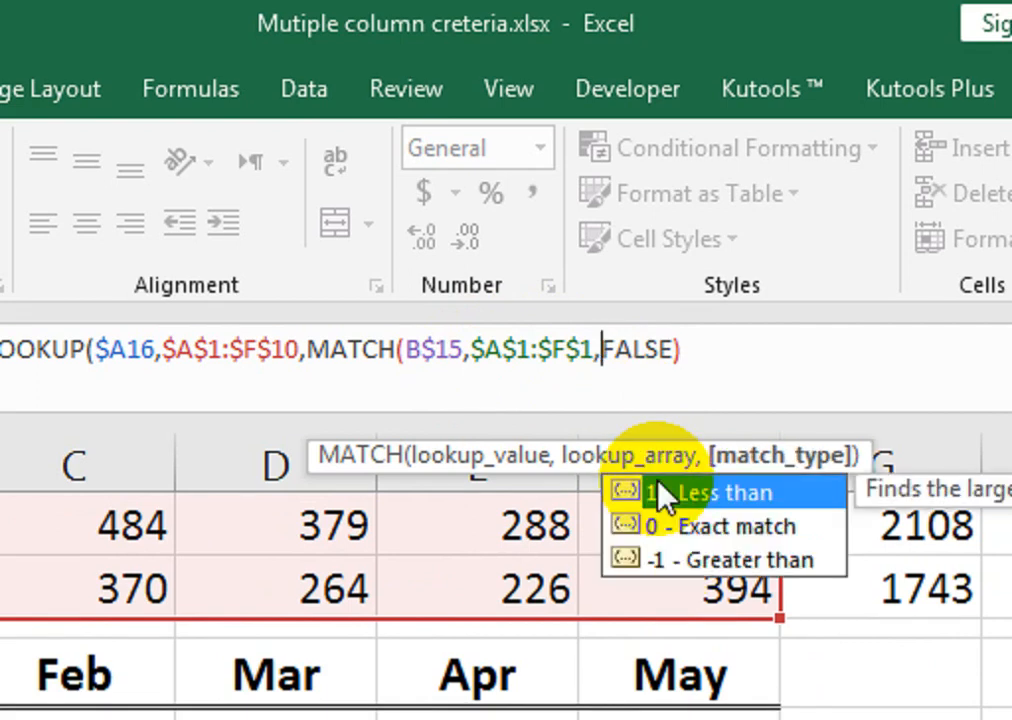
key(Down)
key(Tab)
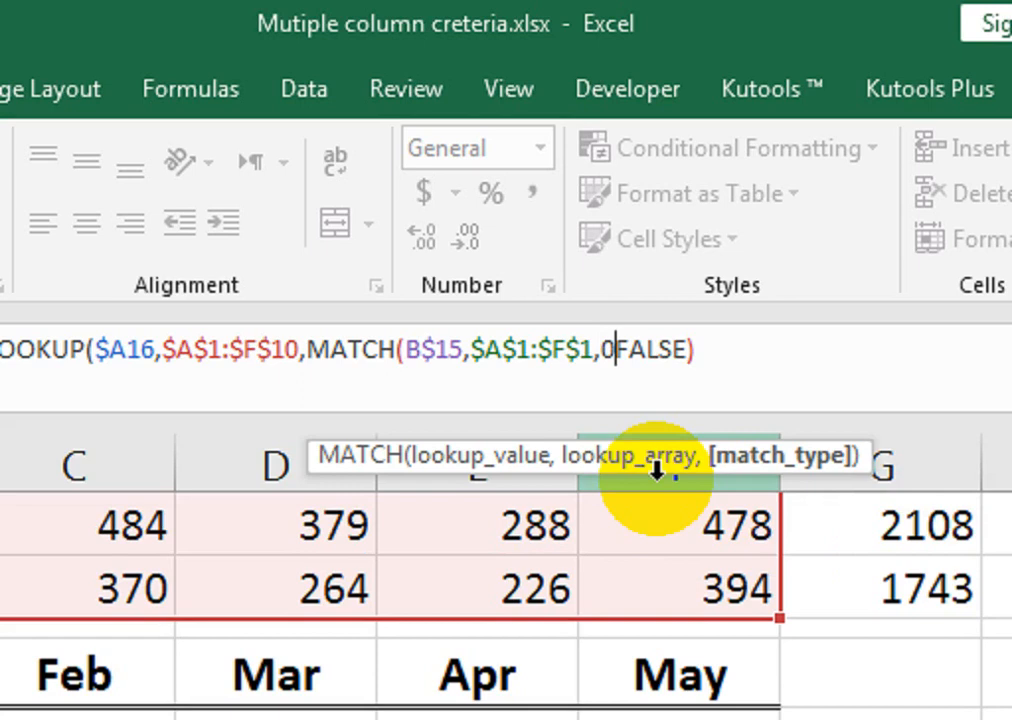
text())
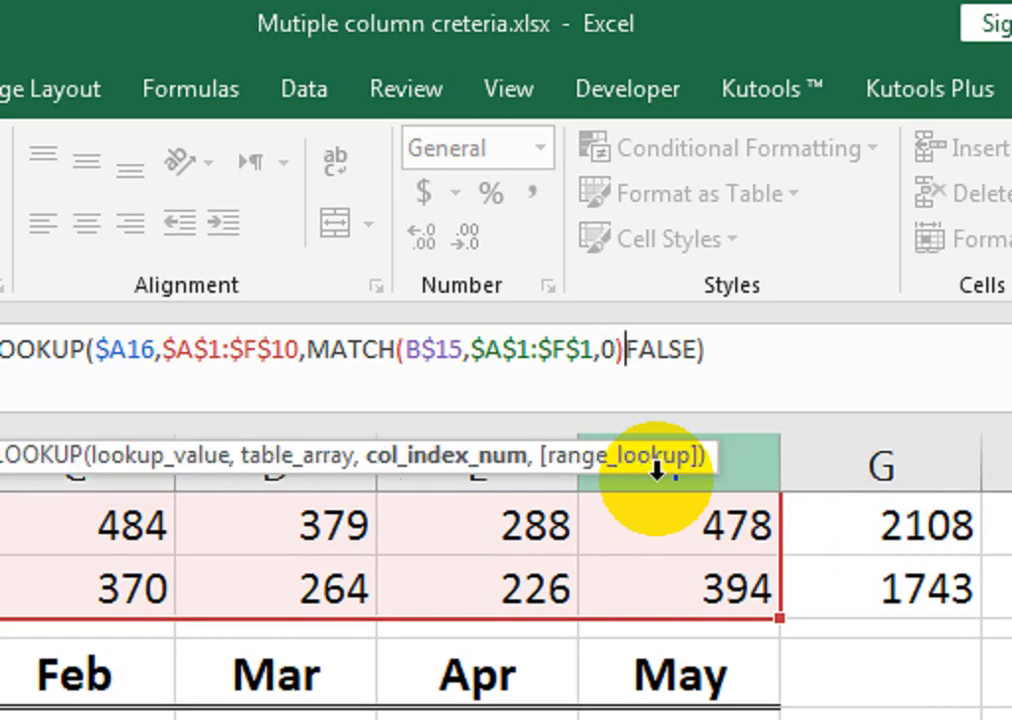
text(,)
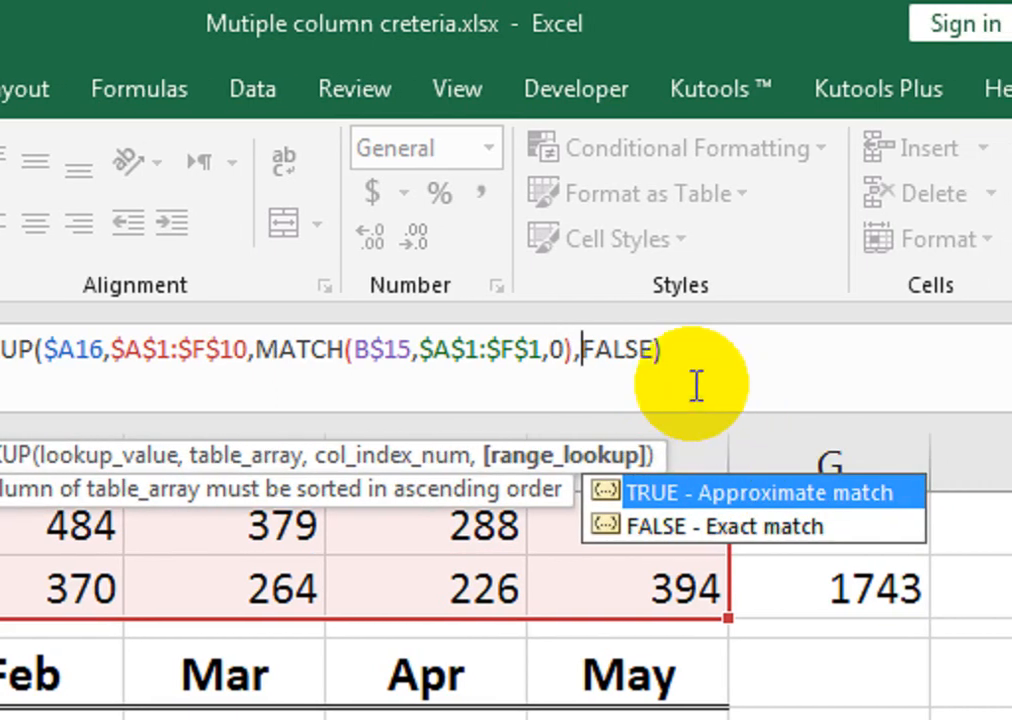
Keep a single FALSE as VLOOKUP's range lookup argument and commit the formula in B16.
double_click(656, 524)
key(BackSpace)
key(BackSpace)
key(BackSpace)
key(BackSpace)
key(BackSpace)
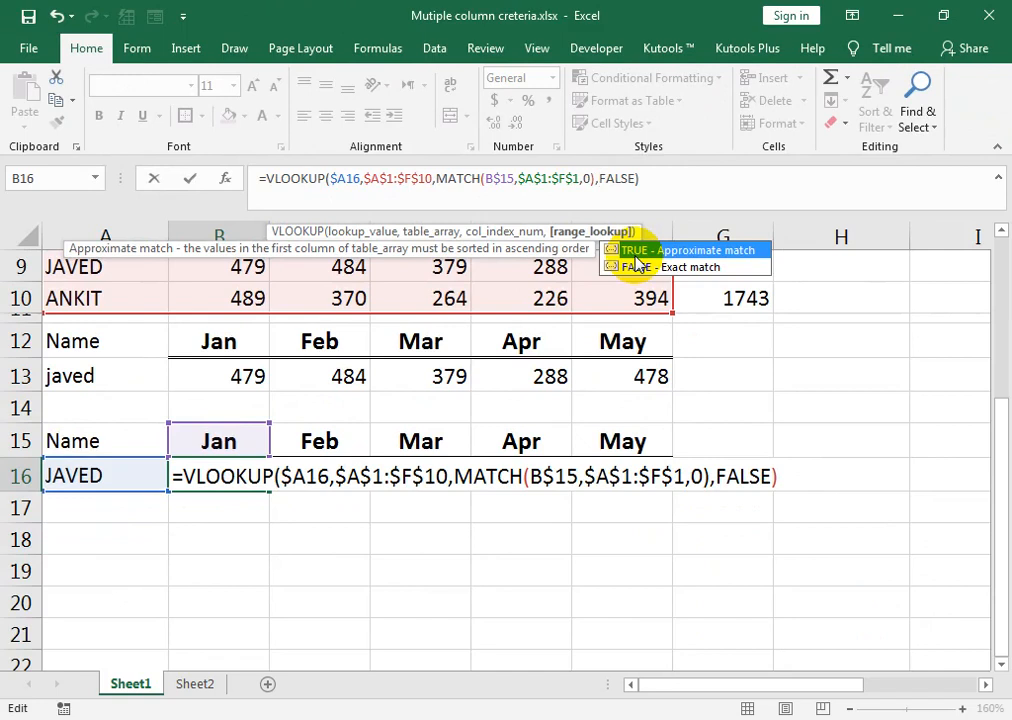
key(Return)
key(Up)
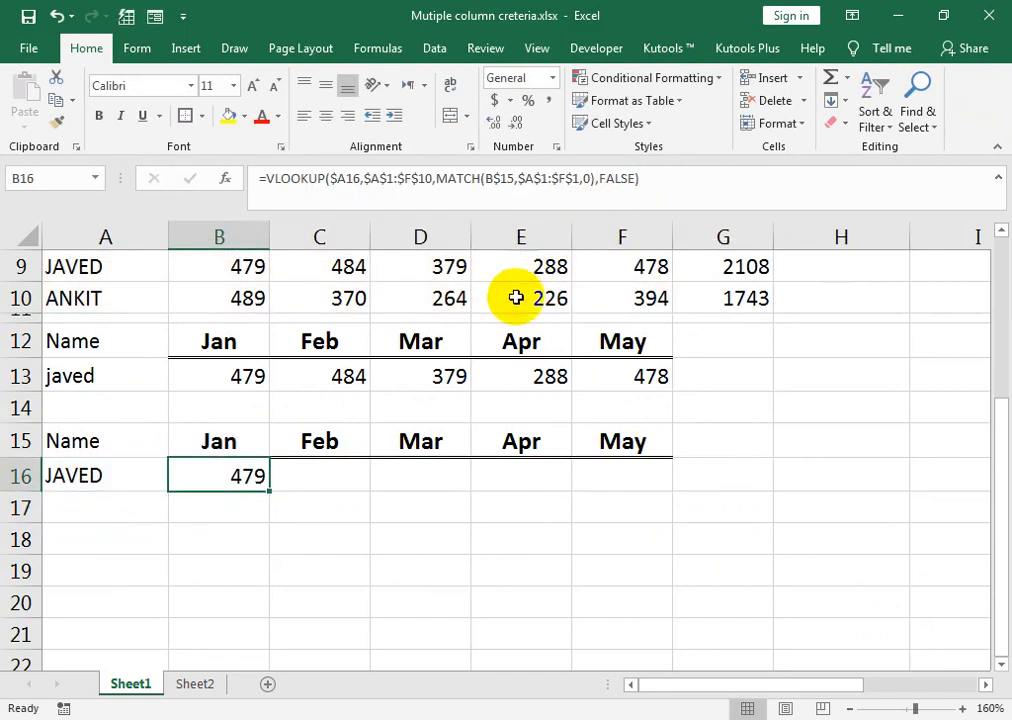
Fill the VLOOKUP and MATCH formula from B16 across to F16.
drag(268, 489, 628, 476)
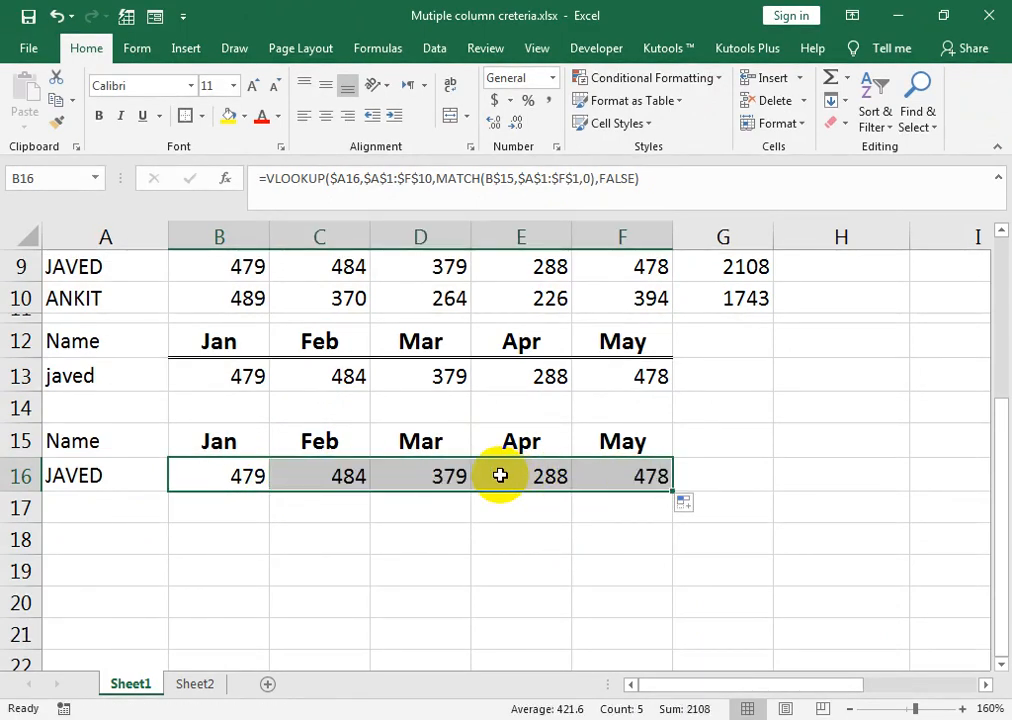
key(ctrl+q)
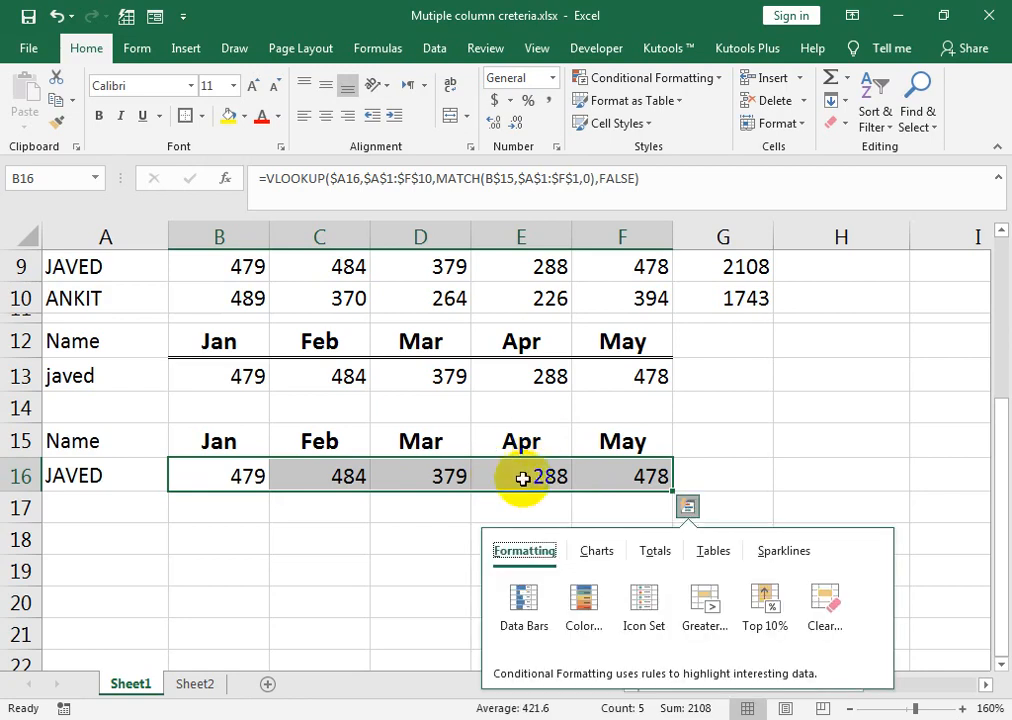
click(583, 468)
Copy the May header from F15 over the Jan header in B15 to test the lookup.
scroll(479, 456, up, 2)
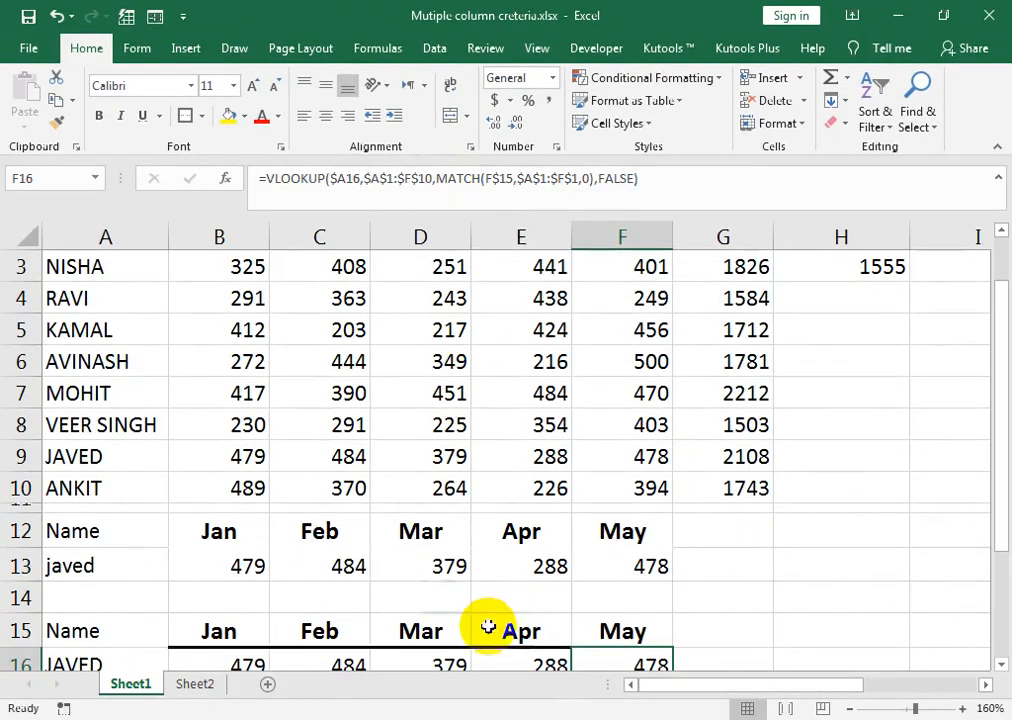
click(605, 631)
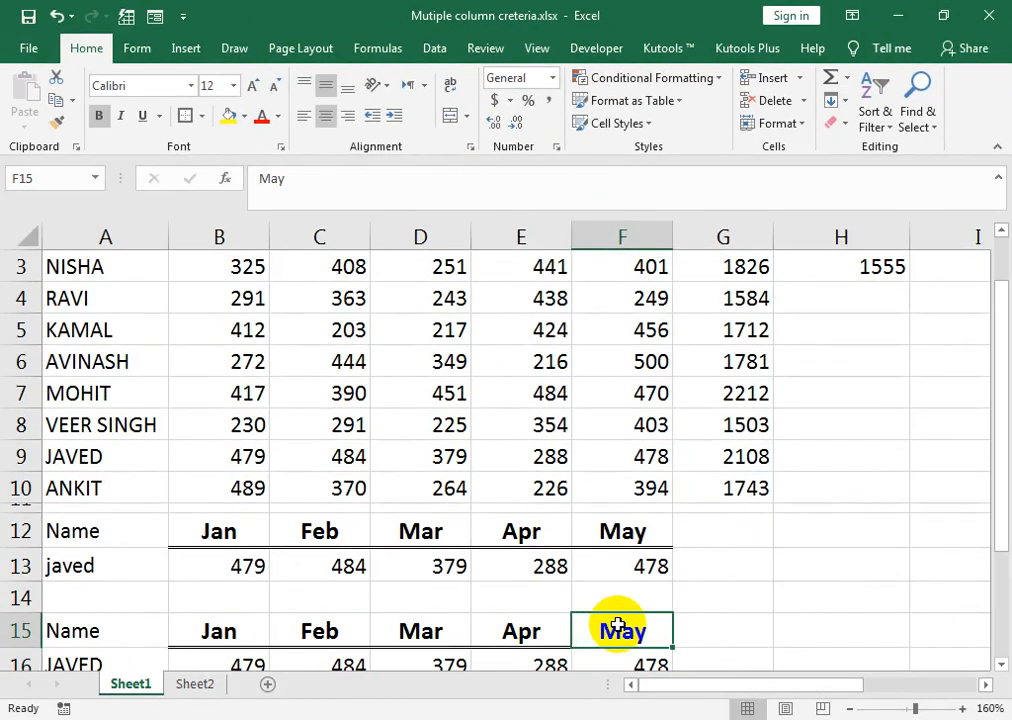
scroll(617, 630, down, 1)
key(ctrl+c)
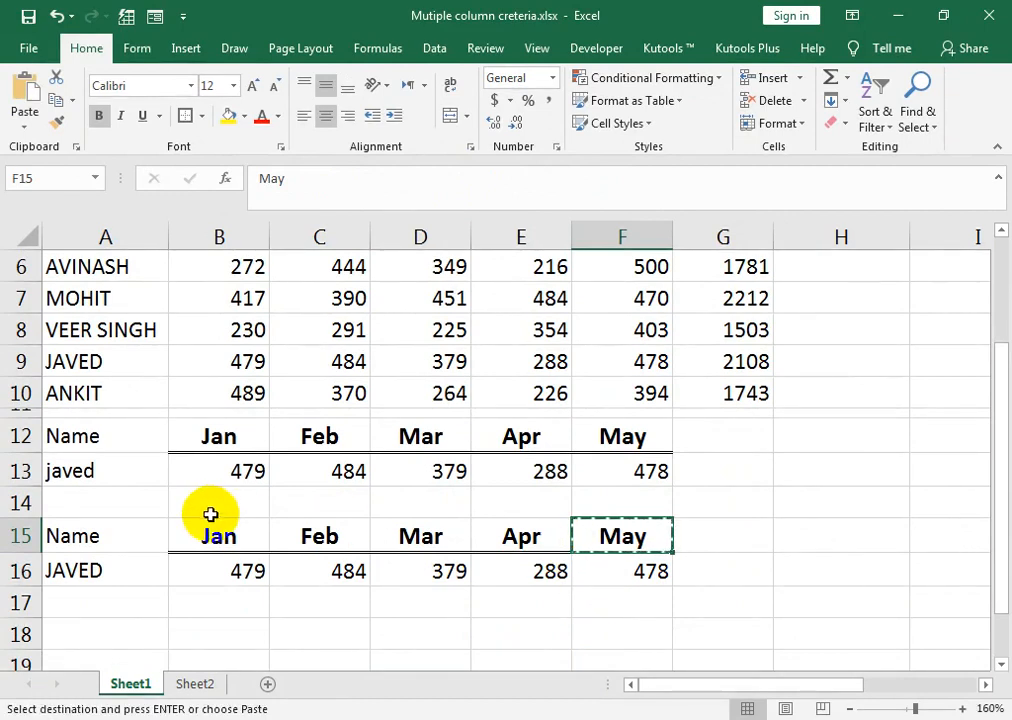
click(243, 540)
key(ctrl+v)
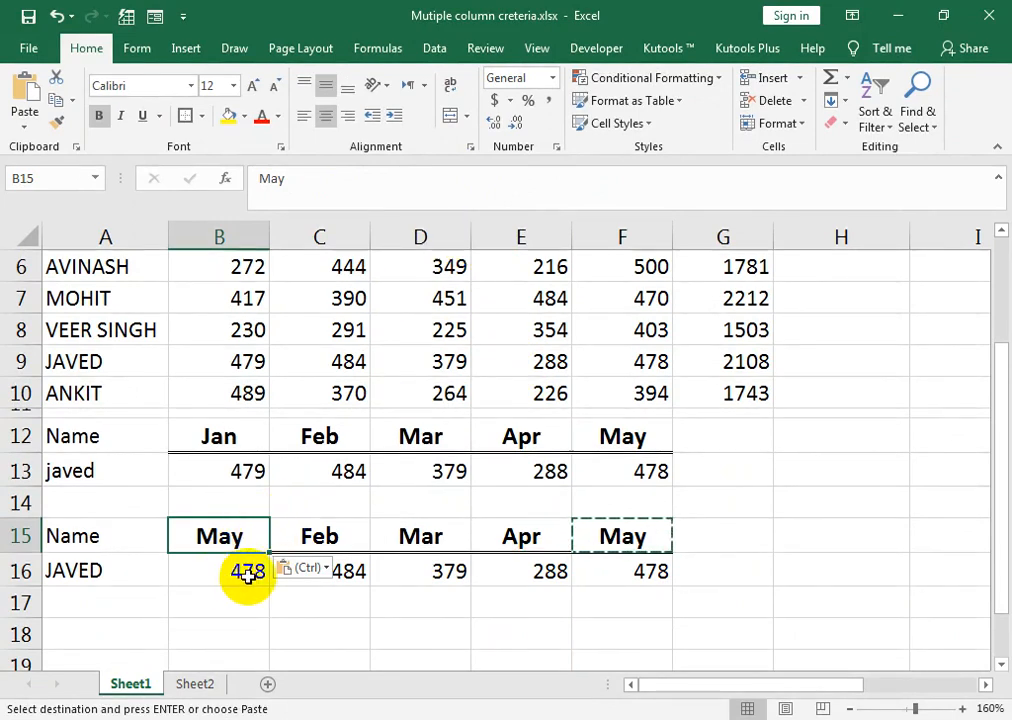
Replace the lookup name in A16 with a copy of the name in A7.
click(90, 574)
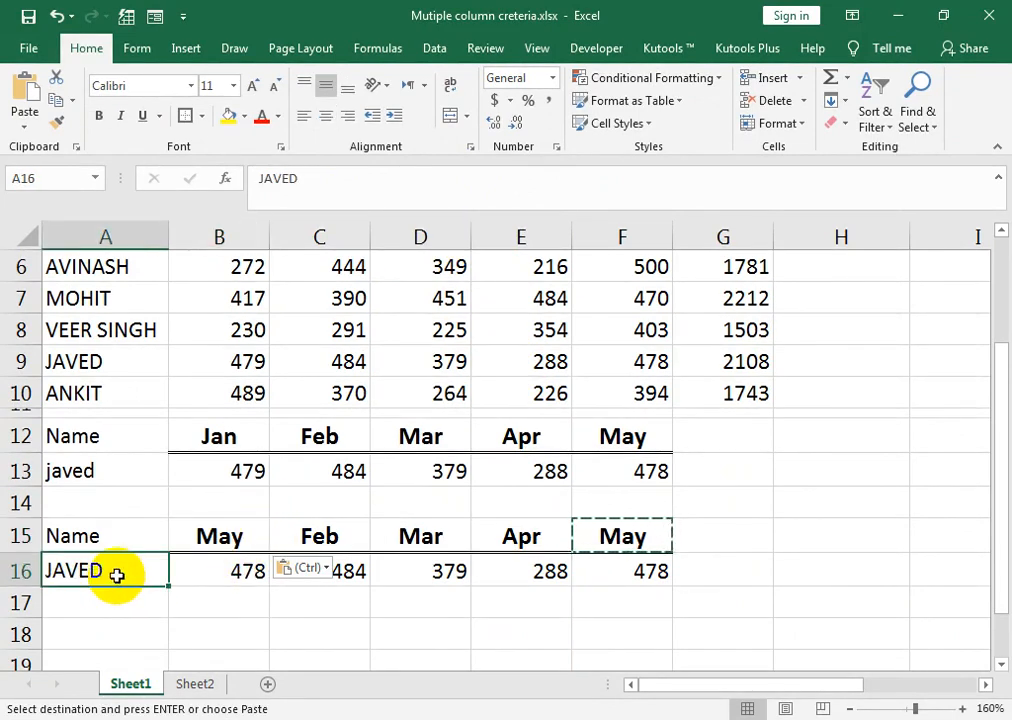
click(97, 366)
click(108, 294)
key(ctrl+c)
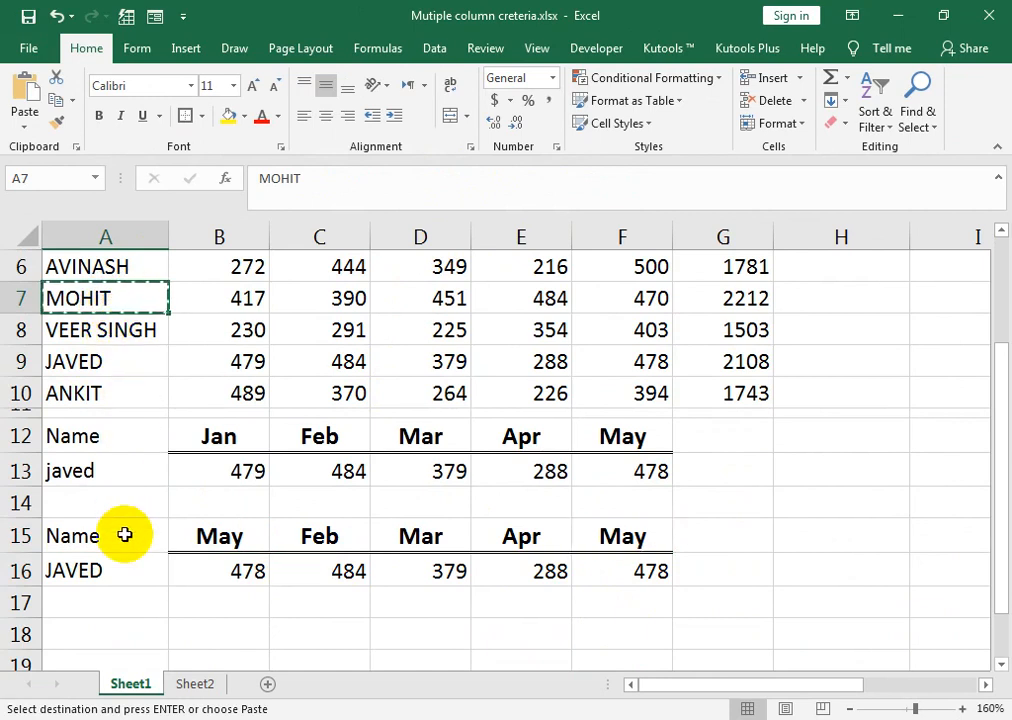
click(133, 568)
key(ctrl+v)
key(ctrl)
key(Escape)
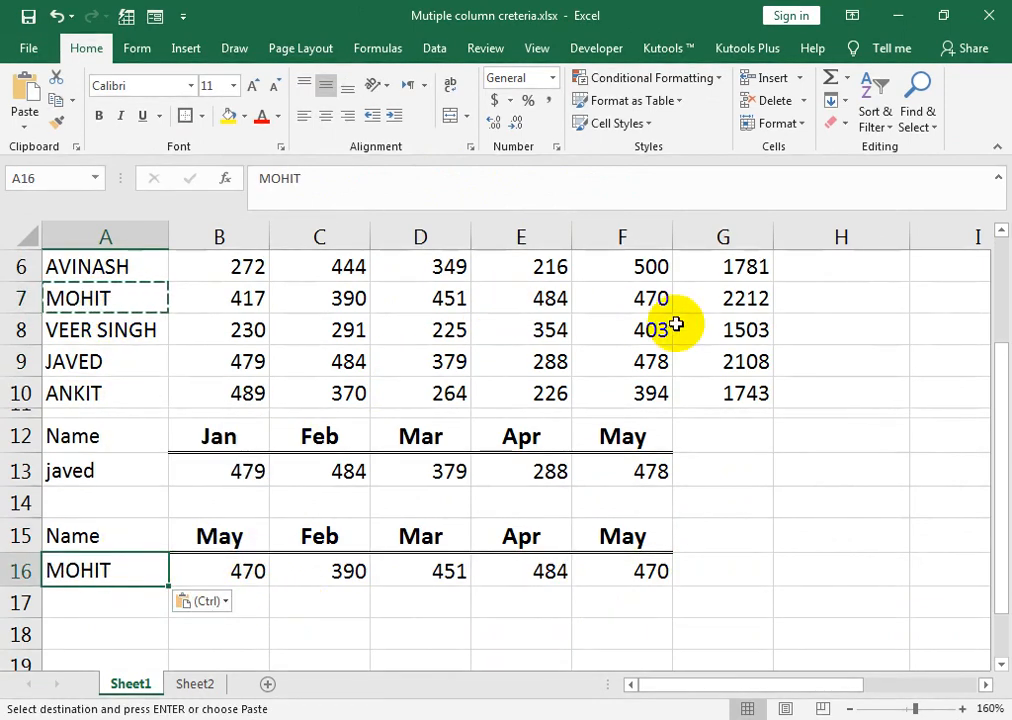
Set the month header in B15 to jan.
click(238, 520)
text(jan)
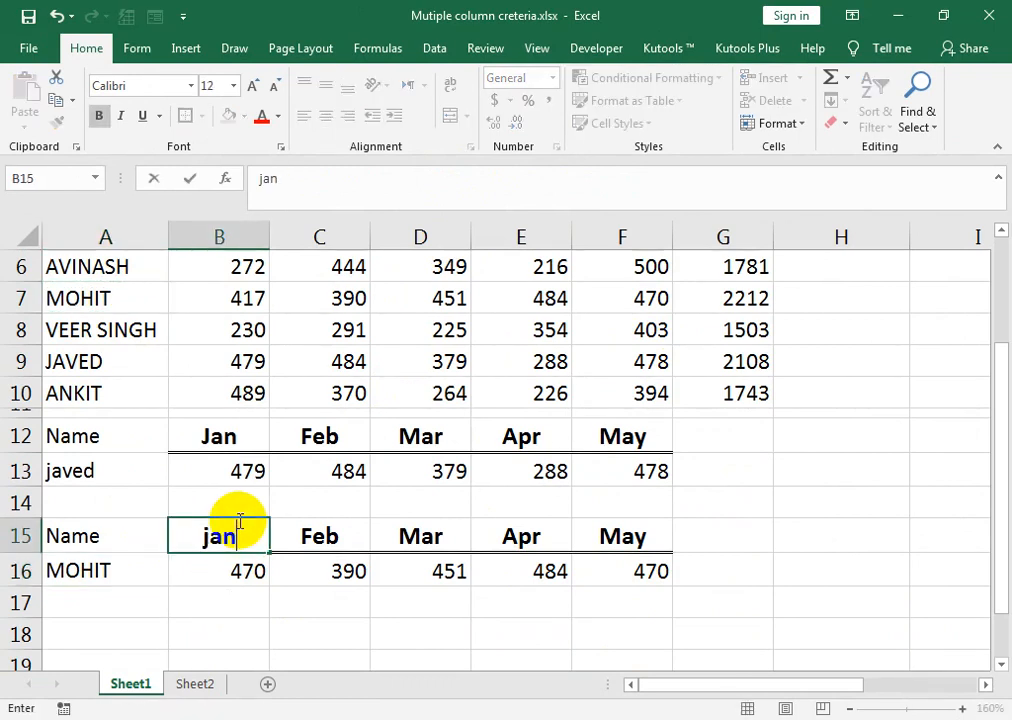
key(Return)
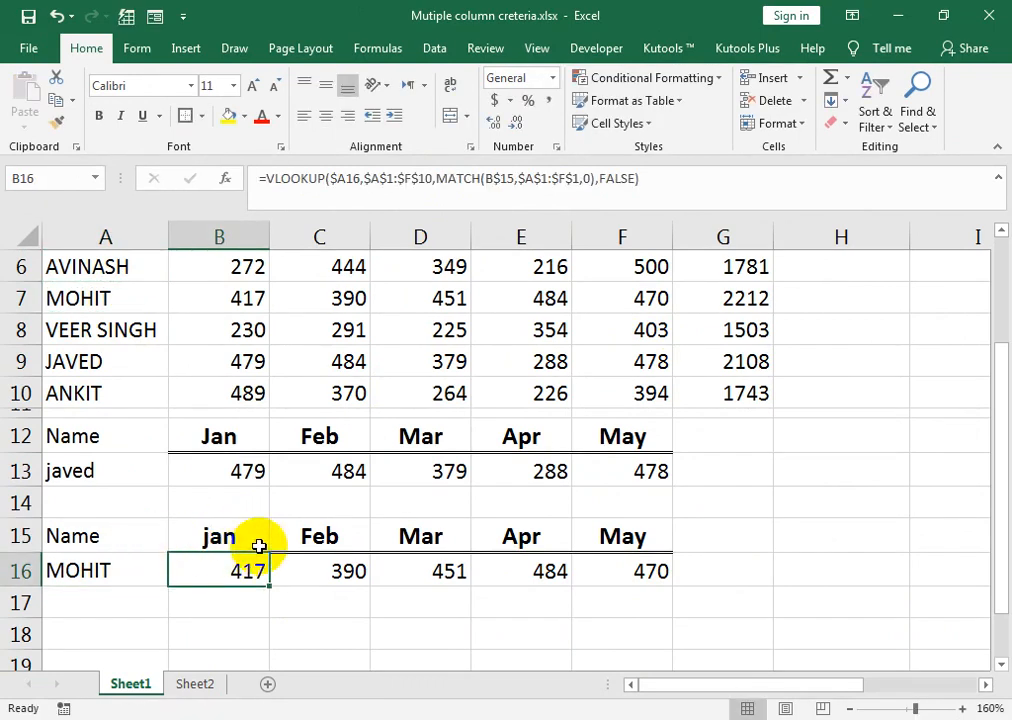
Switch to the browser showing the YouTube channel's videos page.
scroll(295, 538, up, 2)
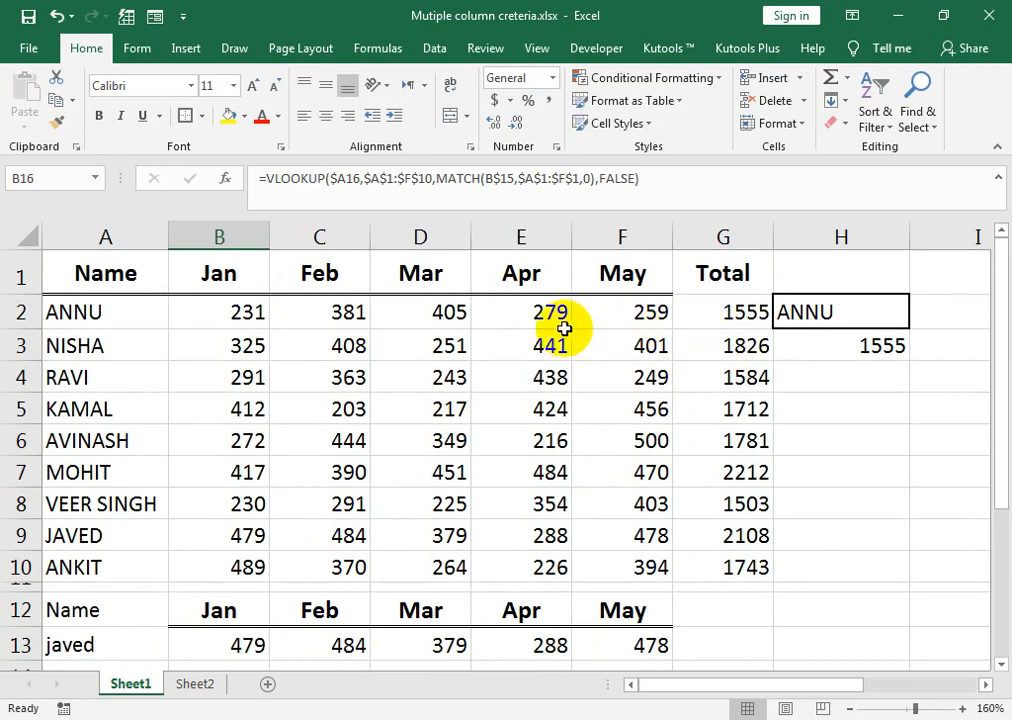
key(alt+Tab)
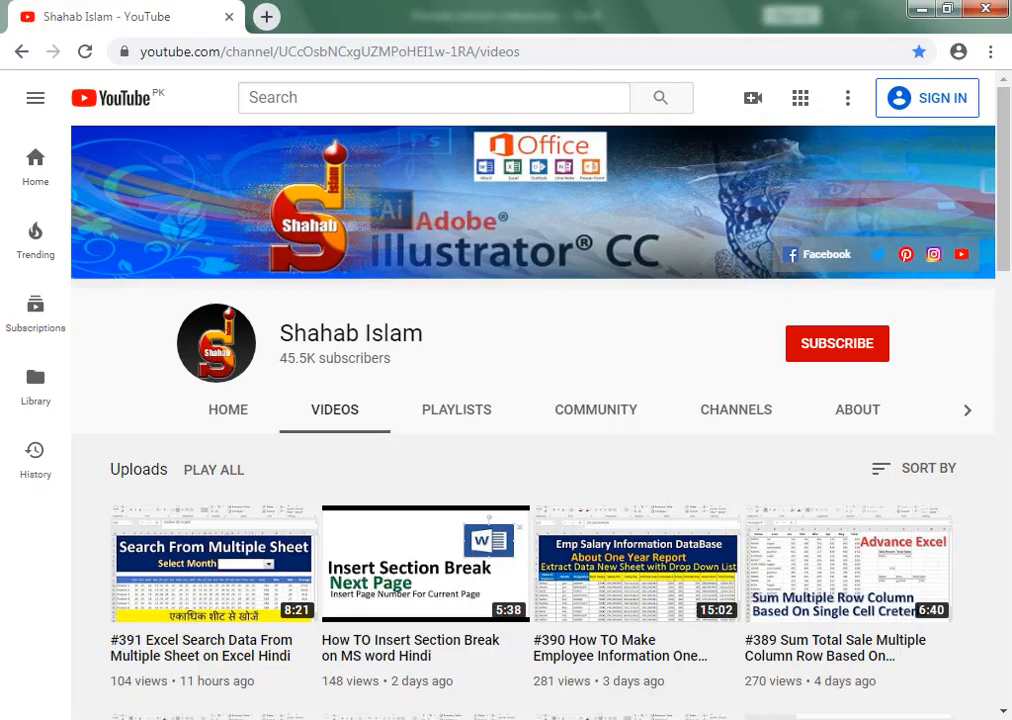